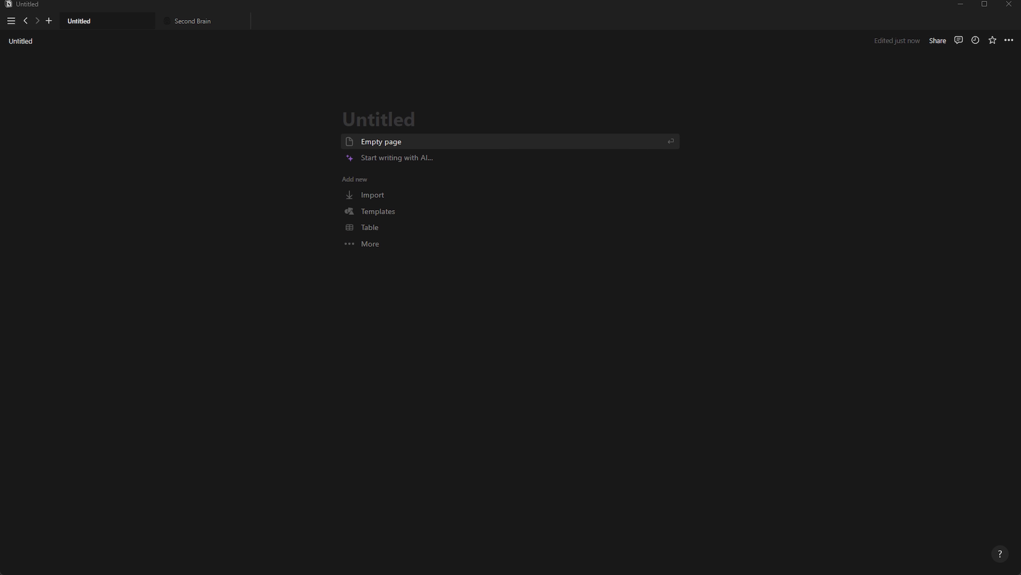
Make the page full width, turn off its top-level discussions and backlinks, and set page comments to Minimal.
left_click(1010, 41)
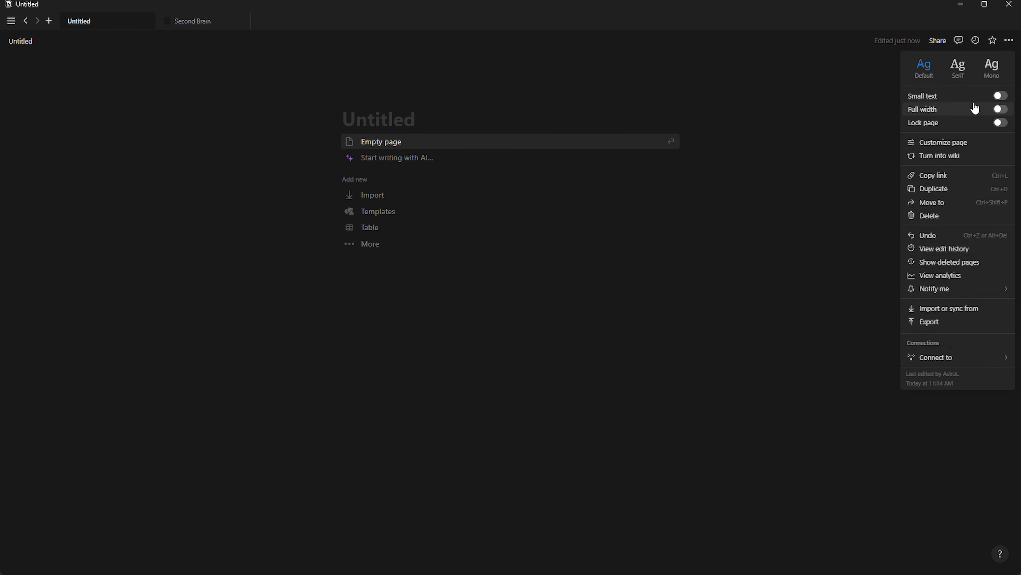
left_click(1001, 109)
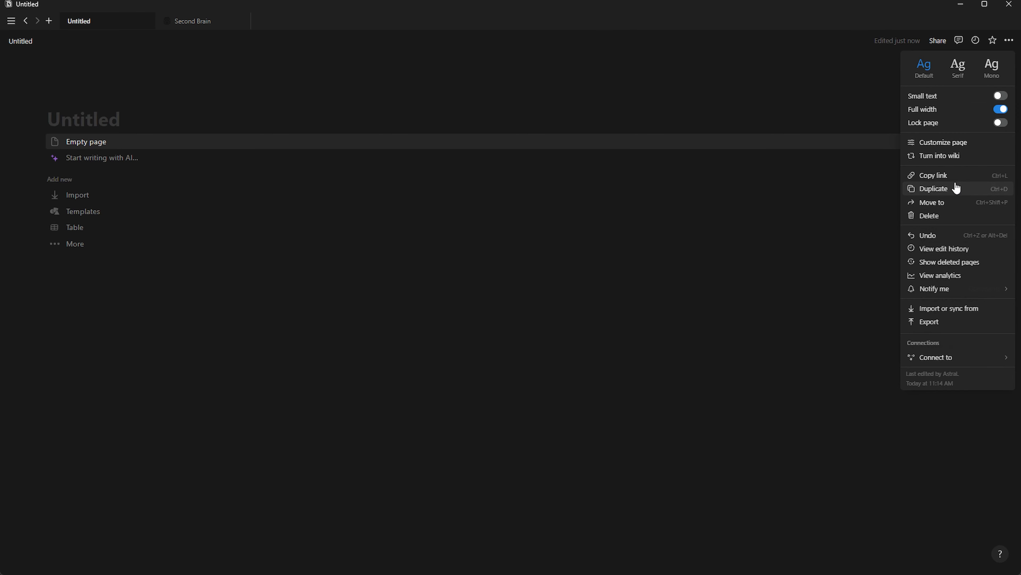
left_click(952, 144)
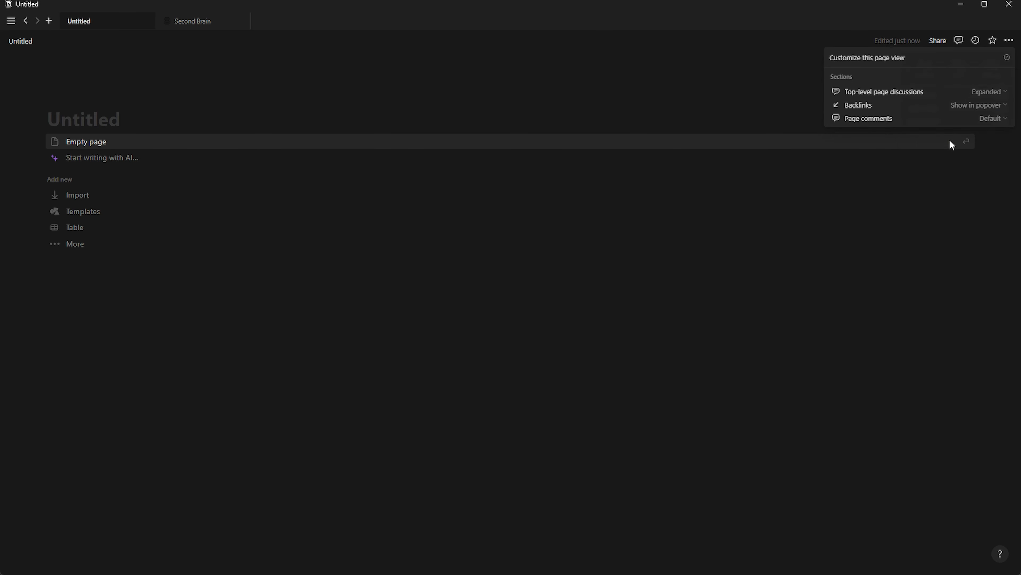
left_click(954, 120)
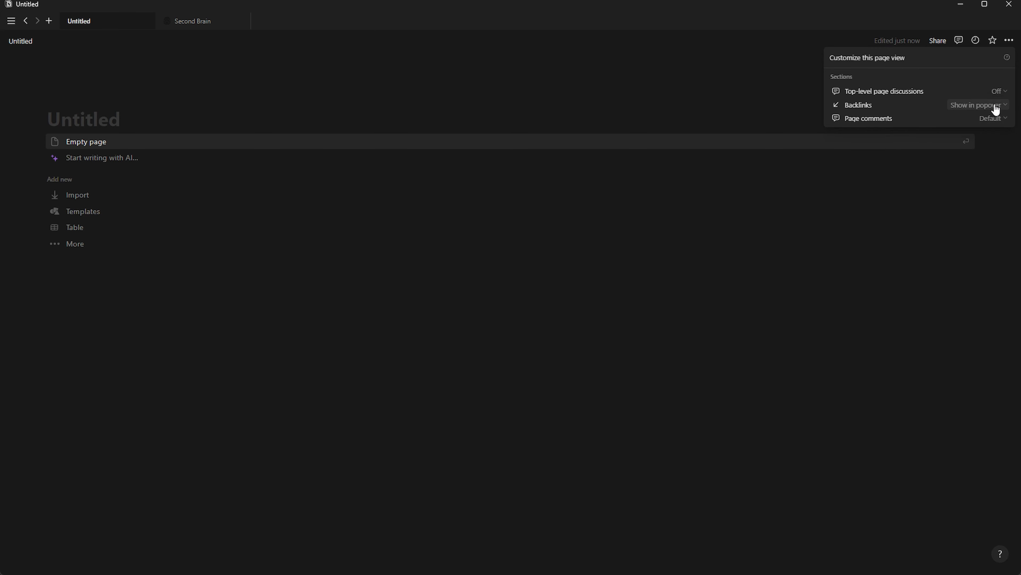
left_click(992, 105)
left_click(952, 135)
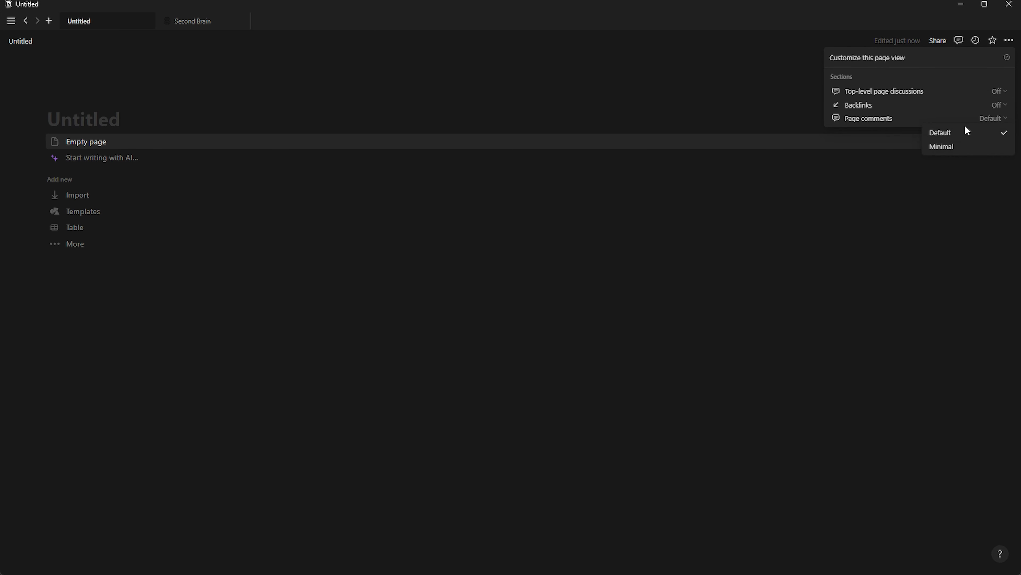
left_click(947, 147)
Title the page Meal Planner and give it the white fork-and-plate icon.
left_click(157, 118)
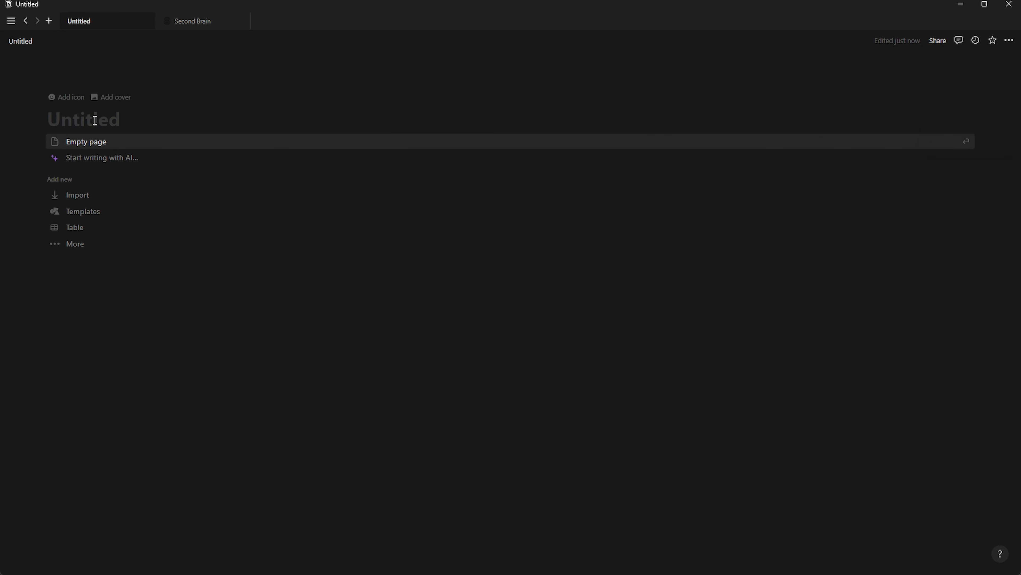
type("Meal Planner")
left_click(68, 100)
left_click(43, 150)
left_click(65, 222)
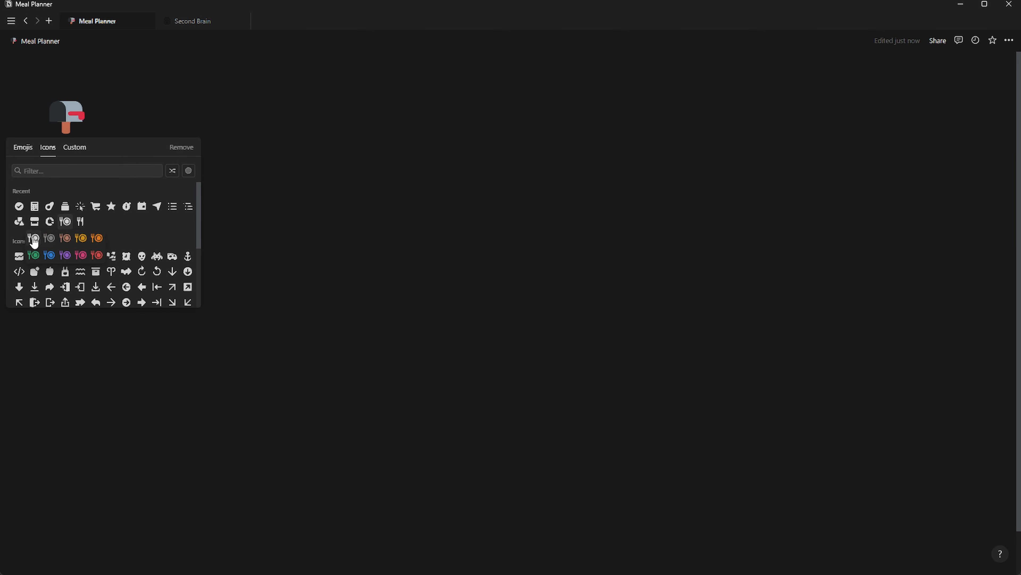
left_click(34, 238)
Add a sub-page titled Databases inside Meal Planner and give it the database stack icon.
type("/")
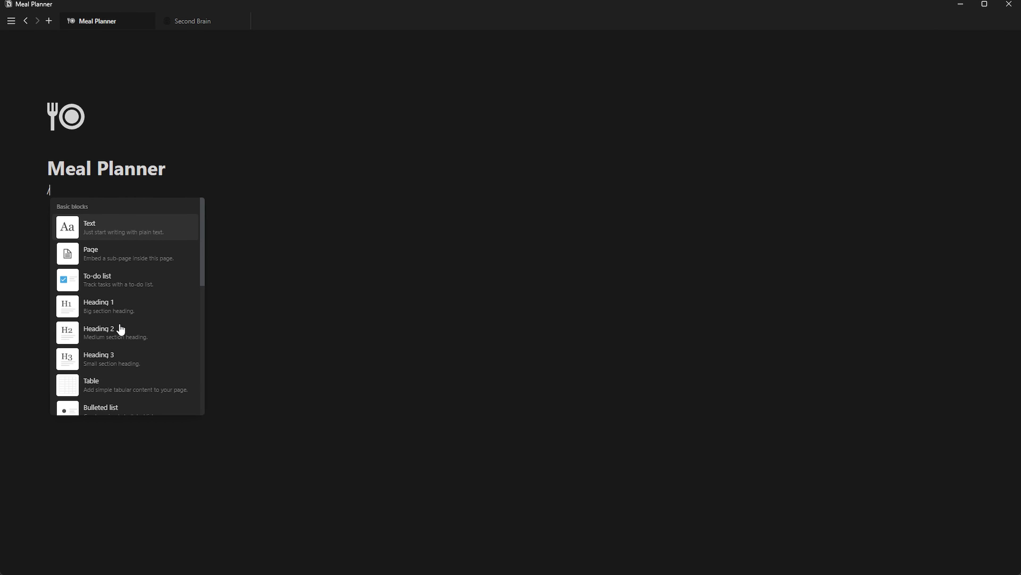
type("page")
key("Return")
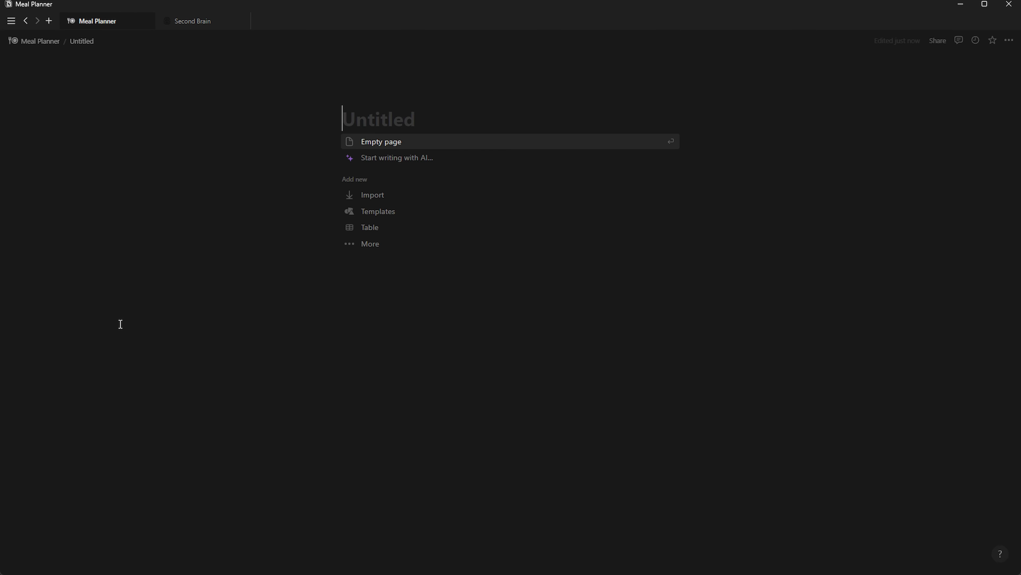
type("Databases")
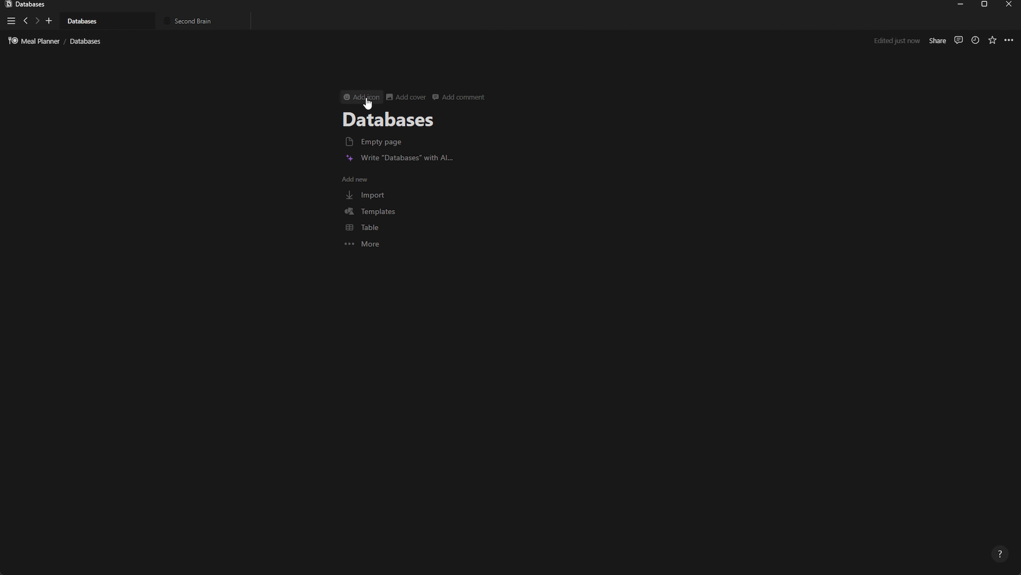
left_click(363, 98)
left_click(305, 148)
type("stack")
left_click(275, 194)
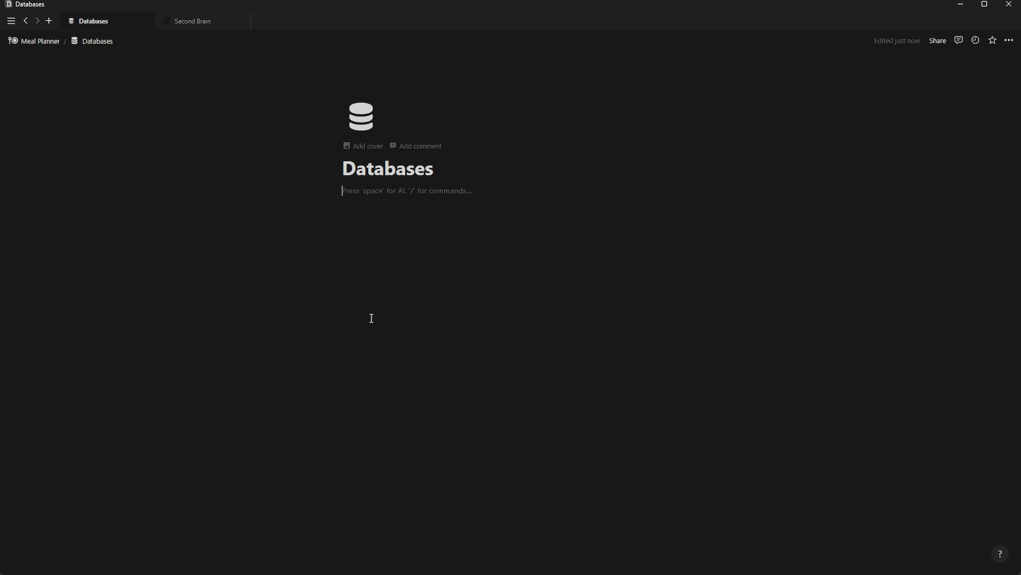
Create a full-page database titled Recipes inside the Databases page.
type("/")
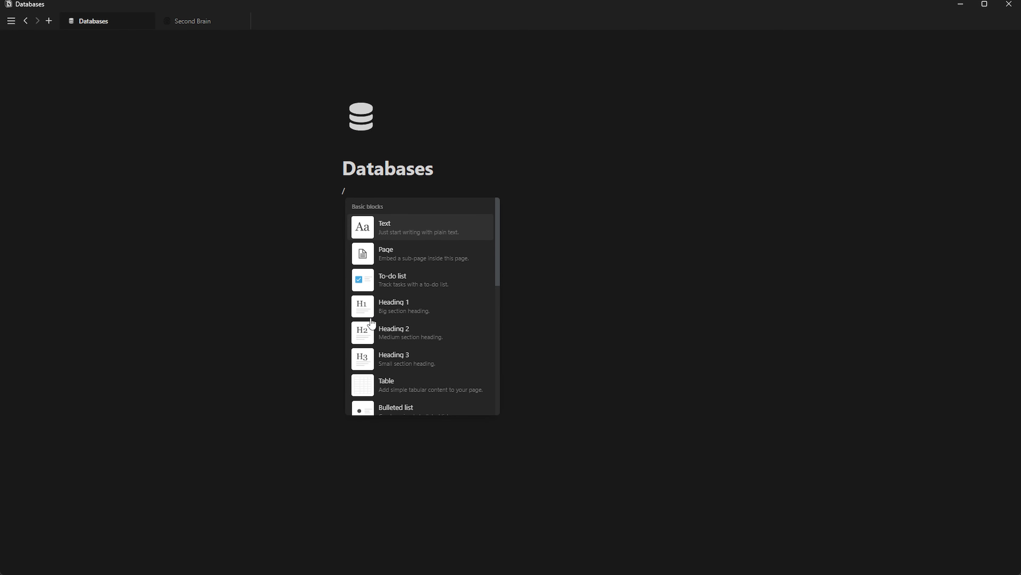
type("datab")
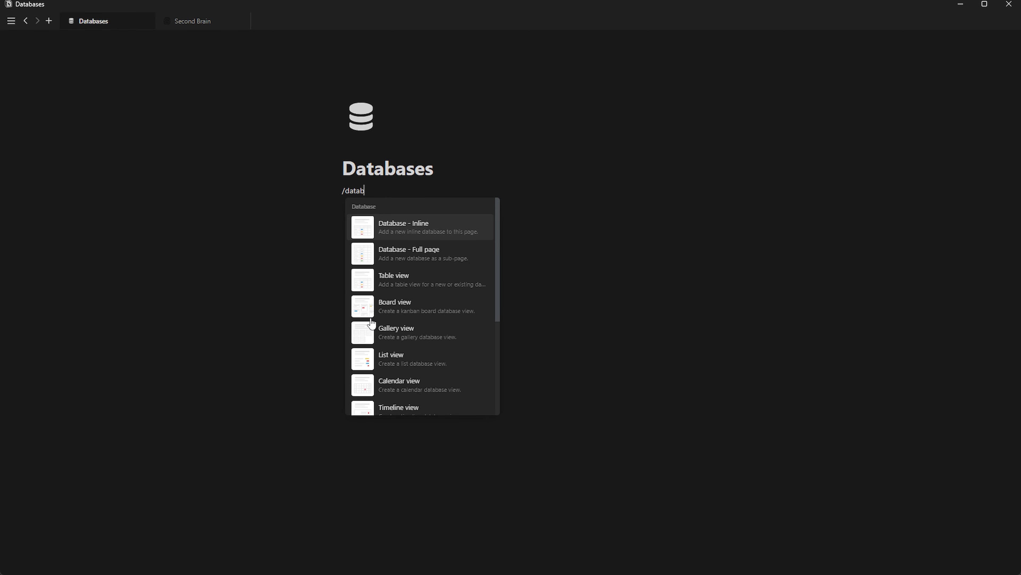
key("Down")
type("b")
key("Return")
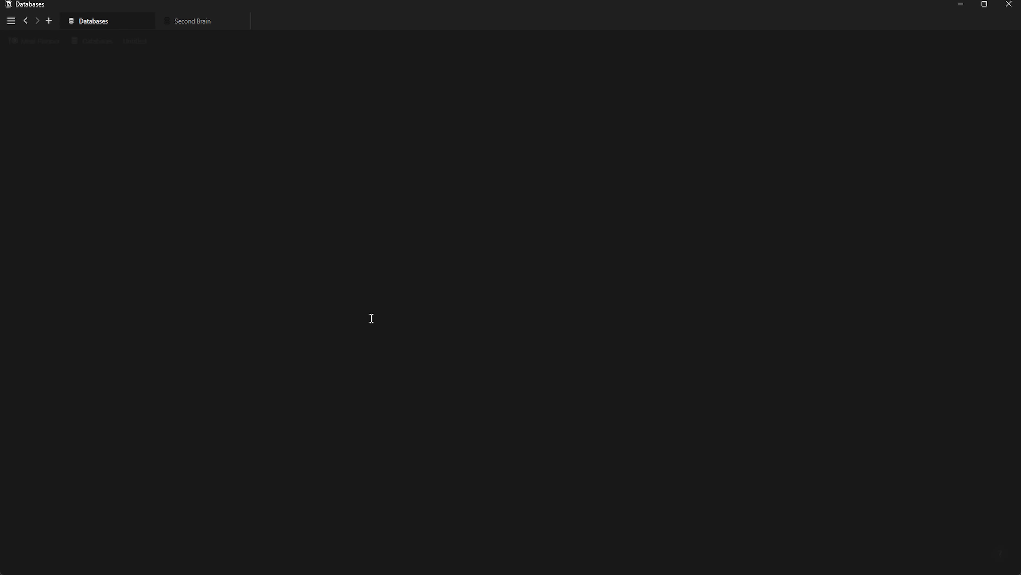
type("Reci")
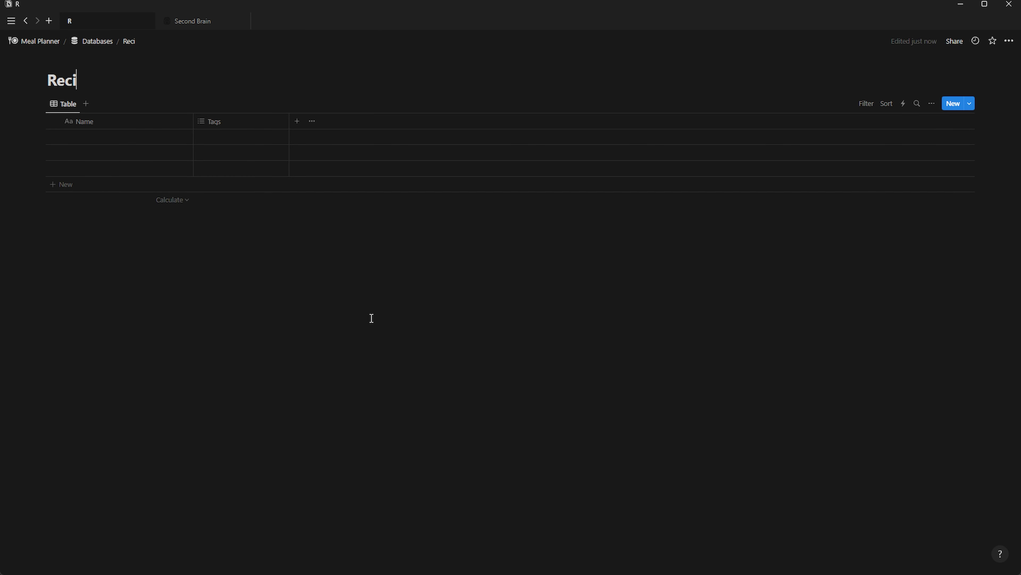
type("pes")
Give the Recipes database the stacked-cards icon.
left_click(64, 60)
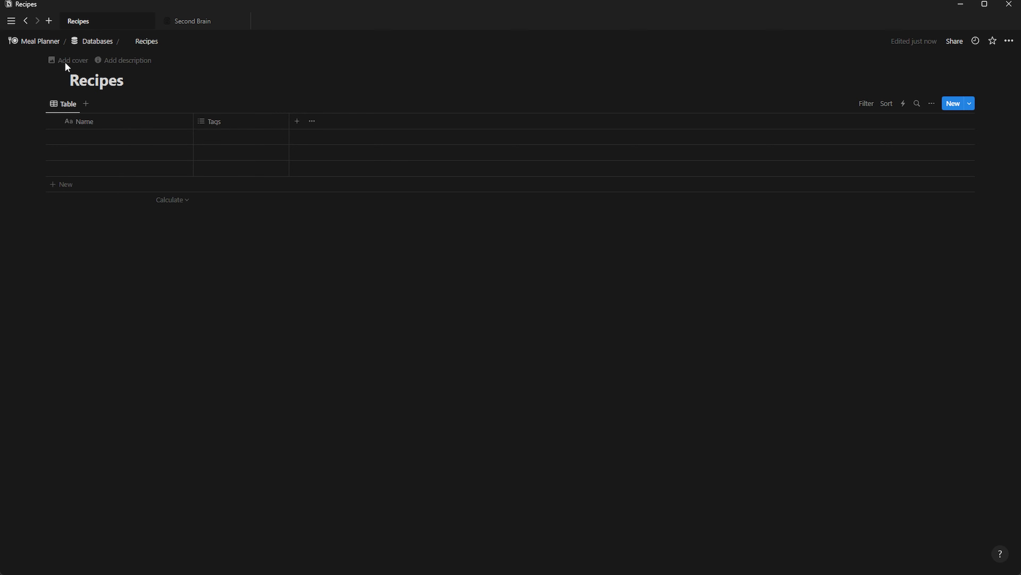
left_click(55, 81)
left_click(47, 101)
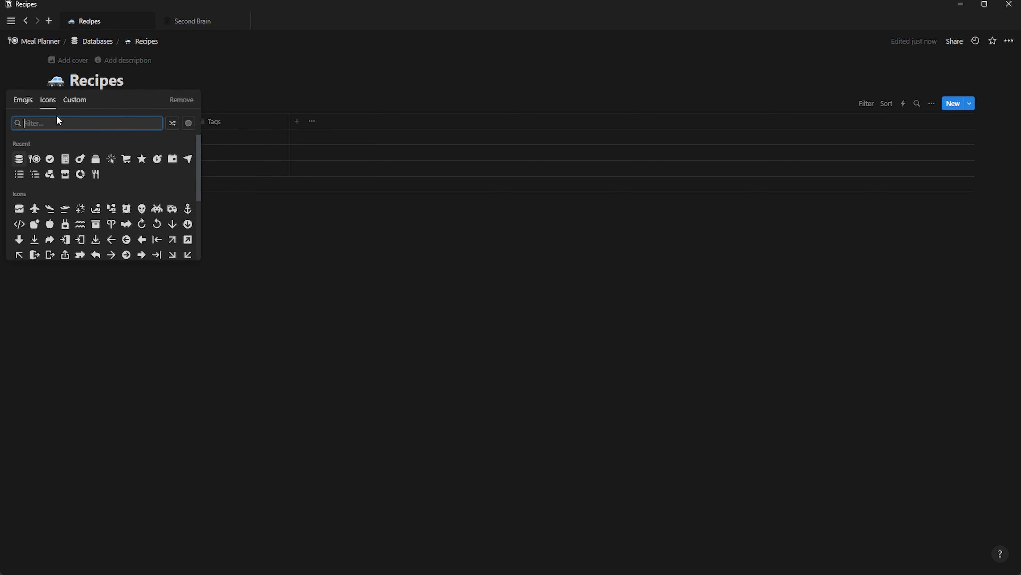
left_click(95, 162)
Rename the table view as Recipes and set its icon to the same stacked cards as the database.
left_click(64, 104)
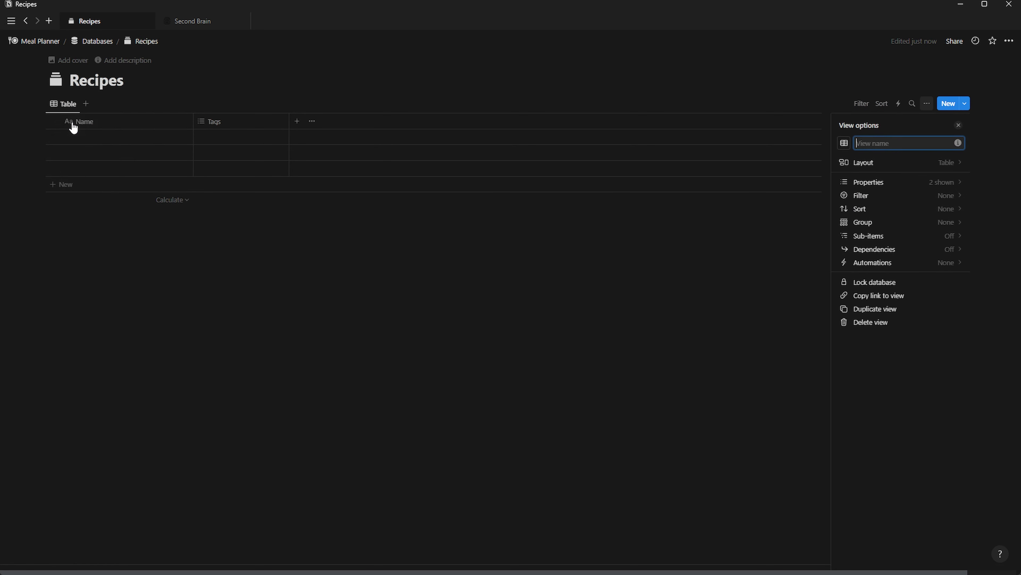
type("Recipes")
left_click(844, 143)
left_click(798, 214)
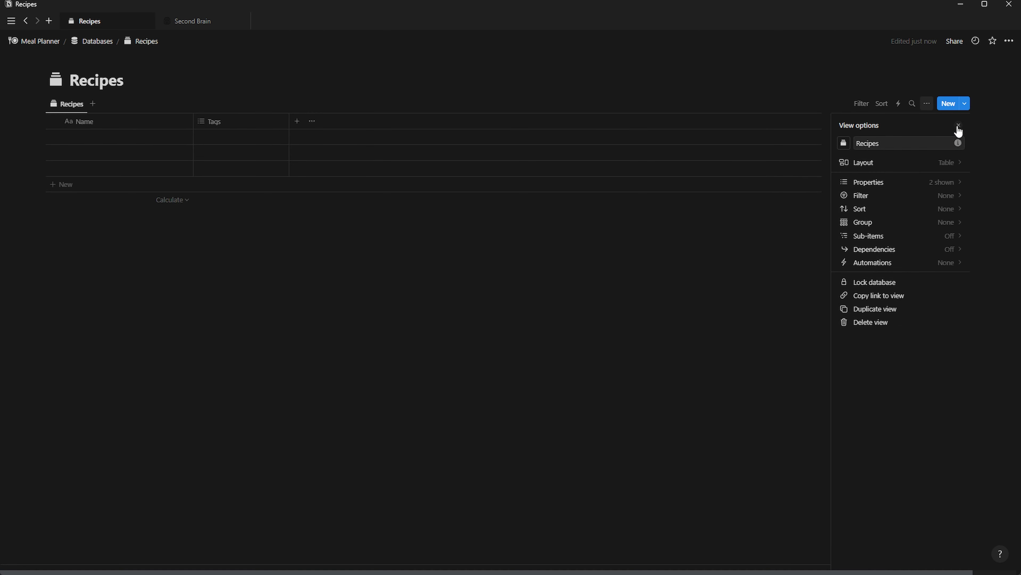
left_click(959, 125)
Delete the Tags property and the three empty rows from the Recipes table.
left_click(253, 121)
left_click(235, 277)
left_click(430, 298)
left_click_drag(28, 134, 73, 176)
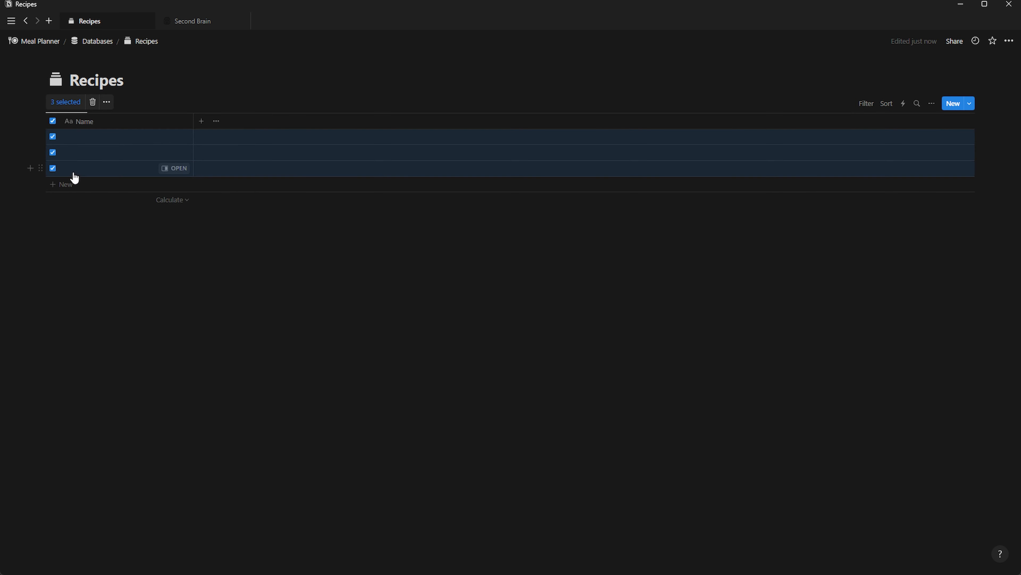
key("Delete")
Rename the Name property as Recipe and give it the stacked-cards icon.
left_click(82, 120)
type("Recipe")
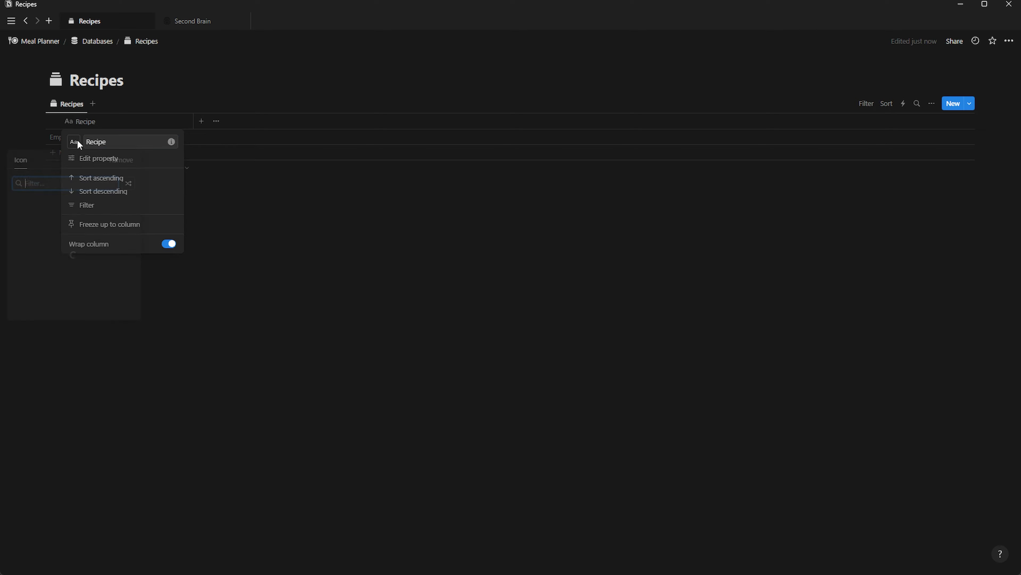
left_click(25, 219)
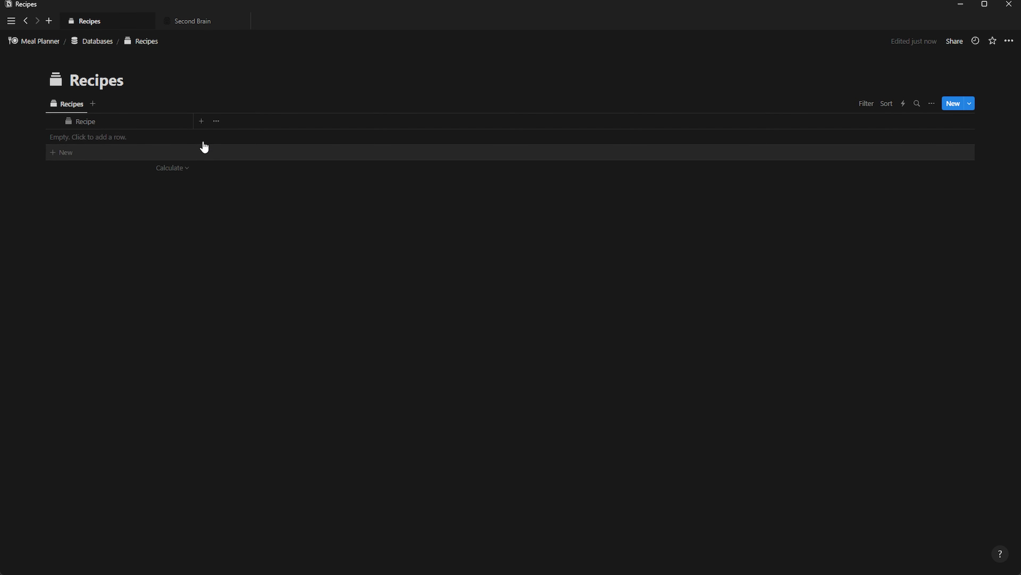
Add a Select property named Course with the two-piece cutlery icon.
left_click(201, 122)
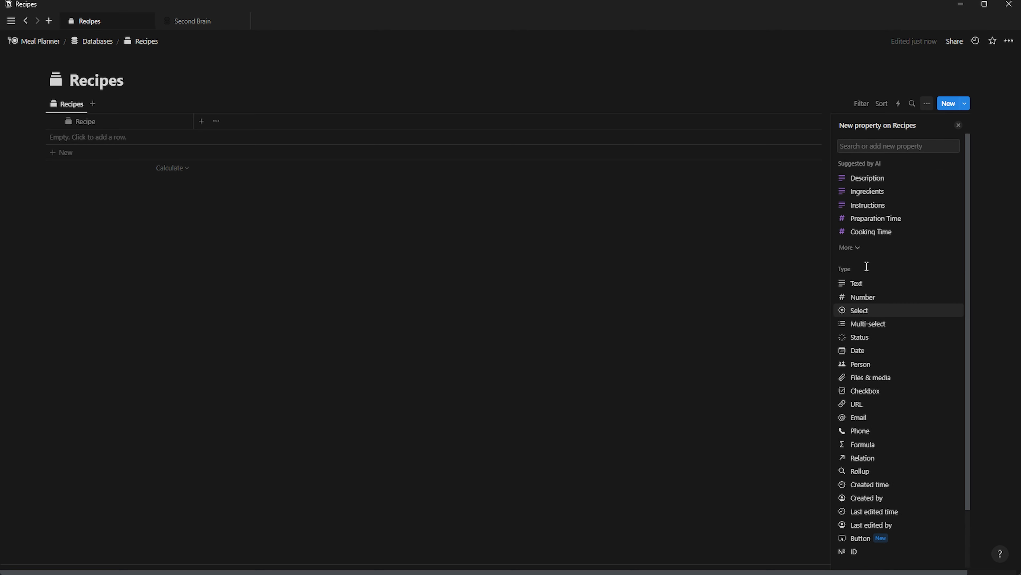
left_click(872, 310)
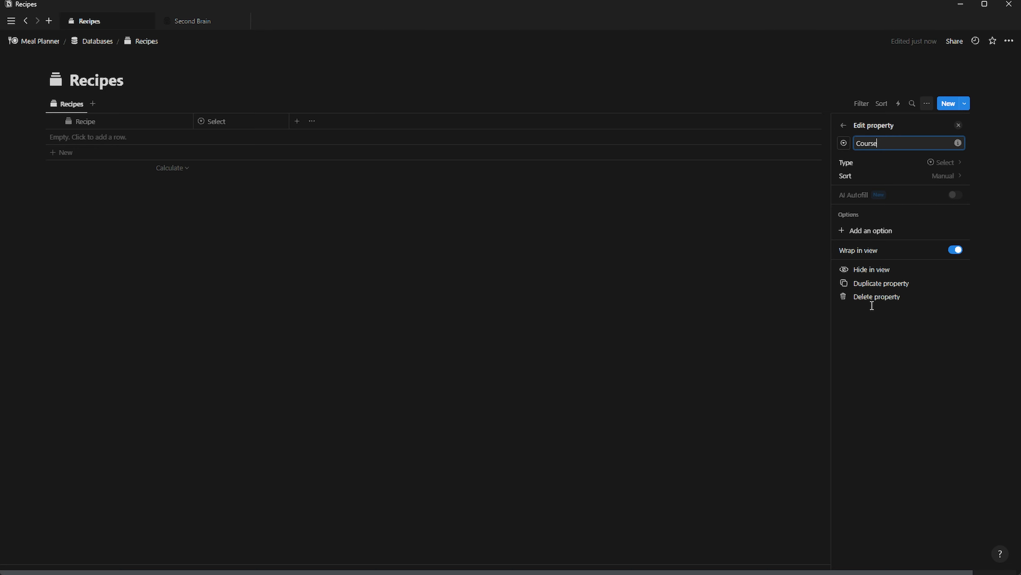
left_click(844, 143)
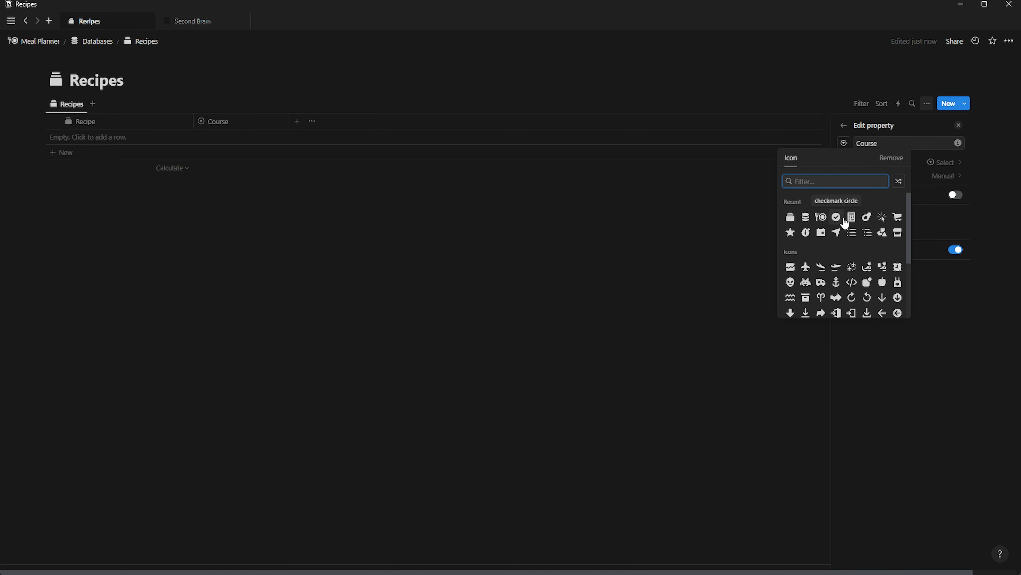
type("for")
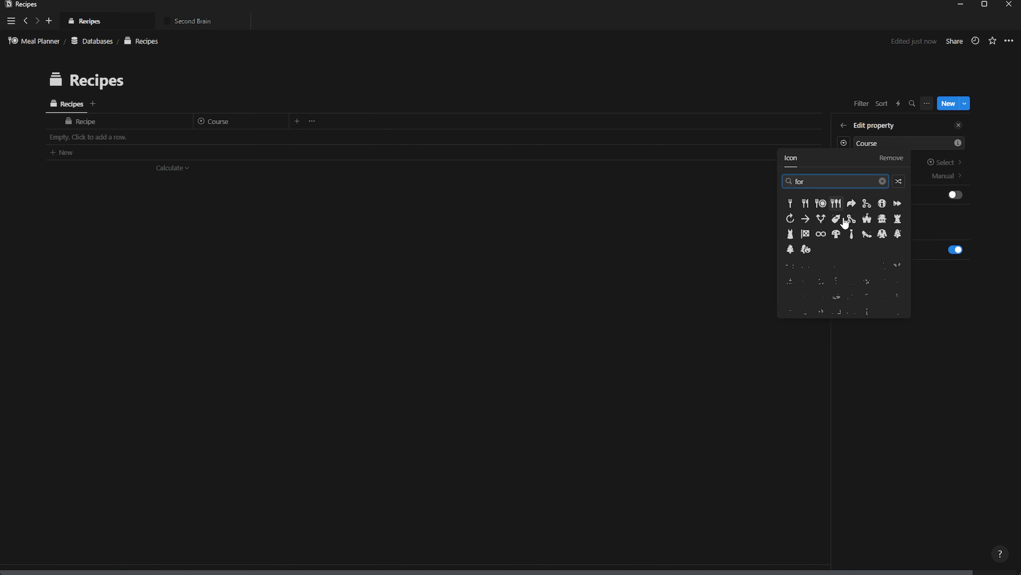
left_click(806, 204)
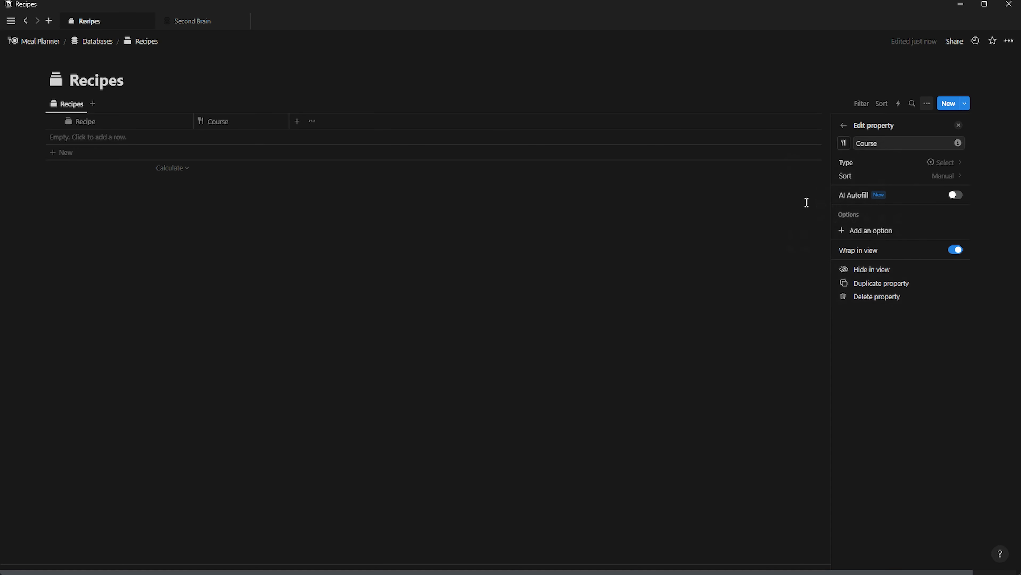
Add the options Breackfast, Lunch and Dinner to the Course property.
left_click(880, 231)
type("Breackfast")
key("Return")
type("Lun")
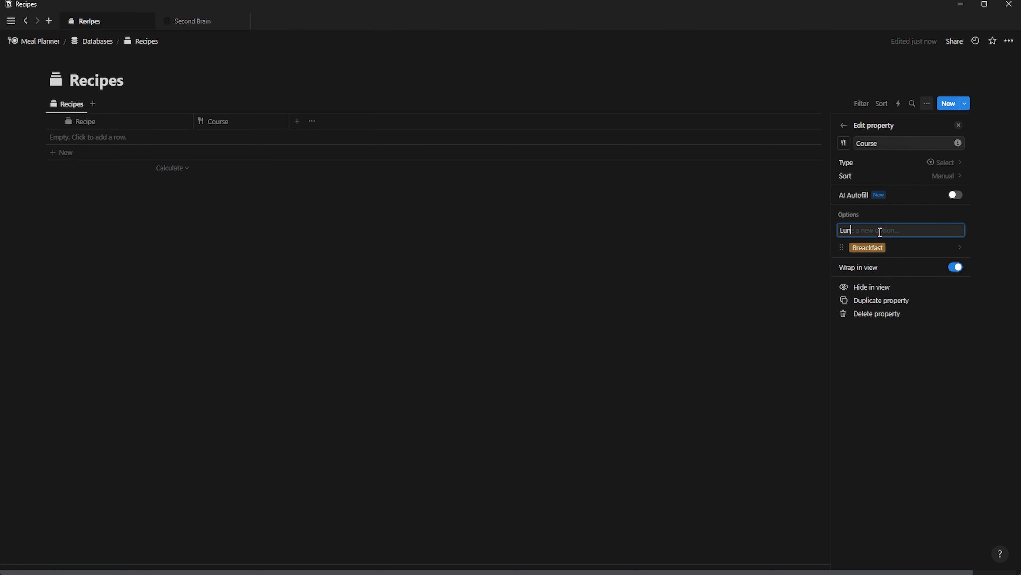
type("ch")
key("Return")
type("Dinner")
key("Return")
Set the color of the Lunch and Breackfast options of Course to Gray.
left_click(952, 263)
left_click(891, 349)
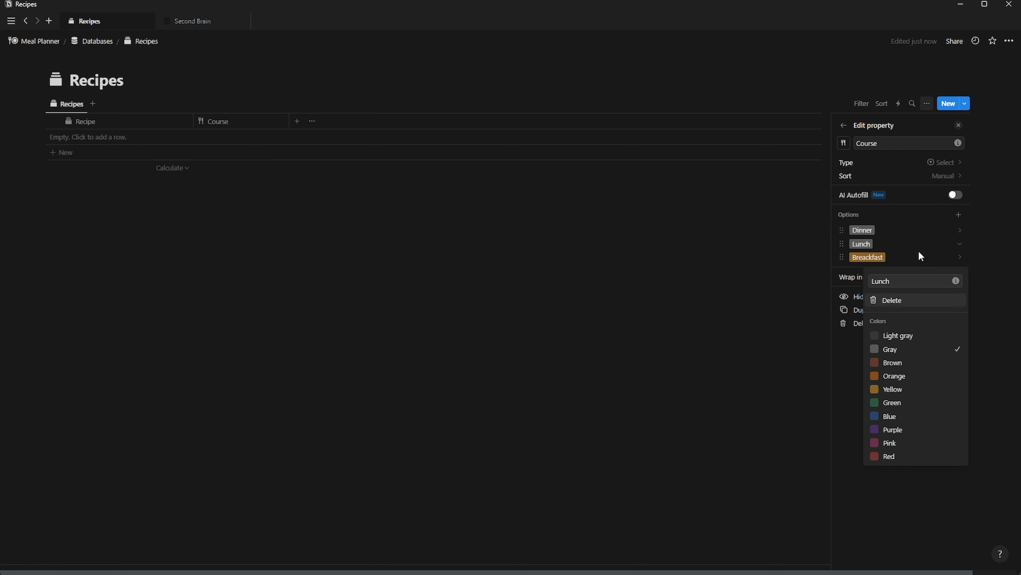
left_click(959, 257)
left_click(959, 257)
left_click(891, 348)
left_click(960, 126)
Add a Number property named Prep Time with a clock icon and narrow its column to fit the name.
left_click(298, 121)
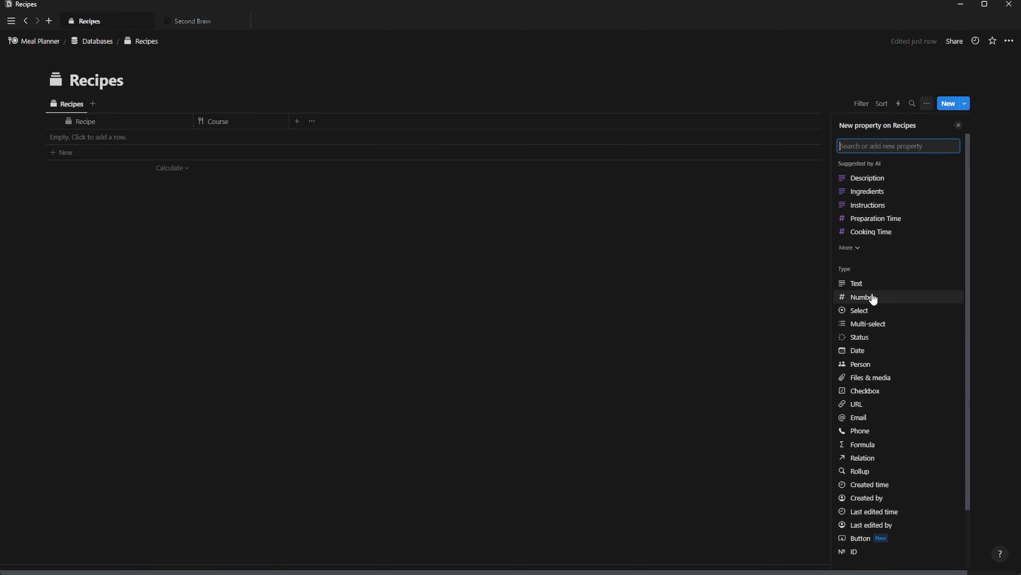
left_click(872, 297)
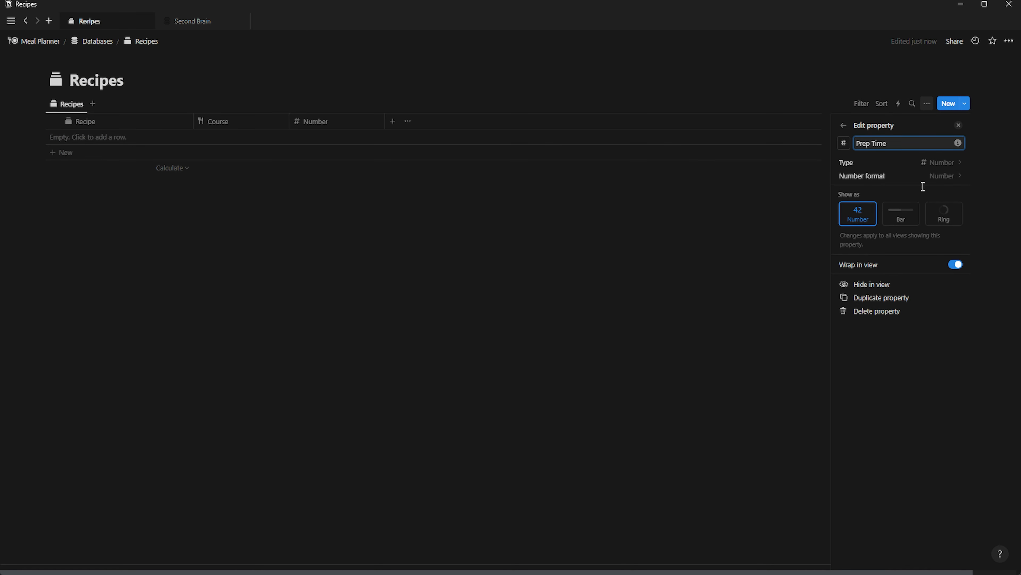
left_click(844, 143)
type("time")
left_click(853, 205)
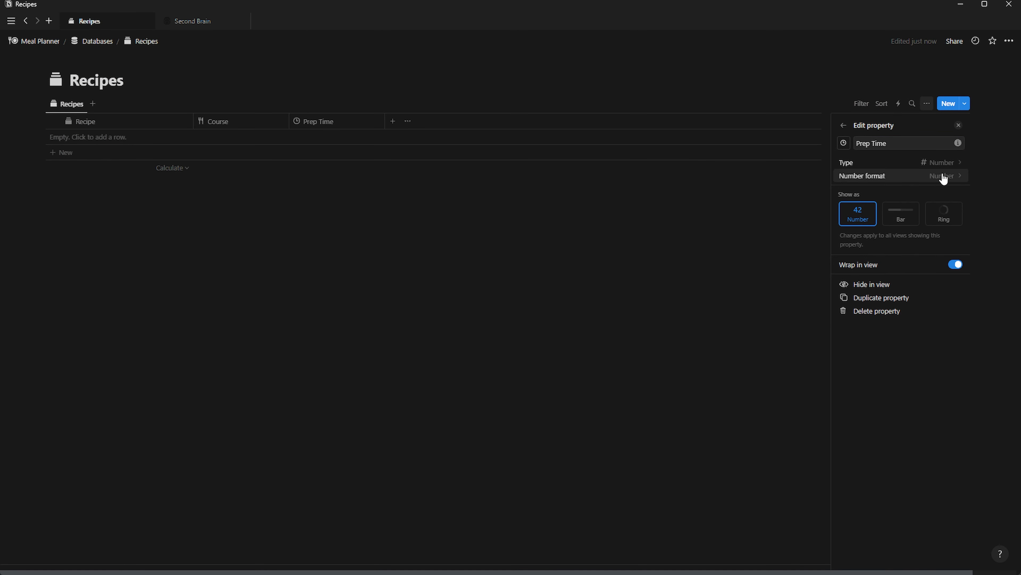
left_click(959, 125)
left_click_drag(386, 121, 354, 121)
Add a Number property named Calories with the donut chart icon.
left_click(361, 121)
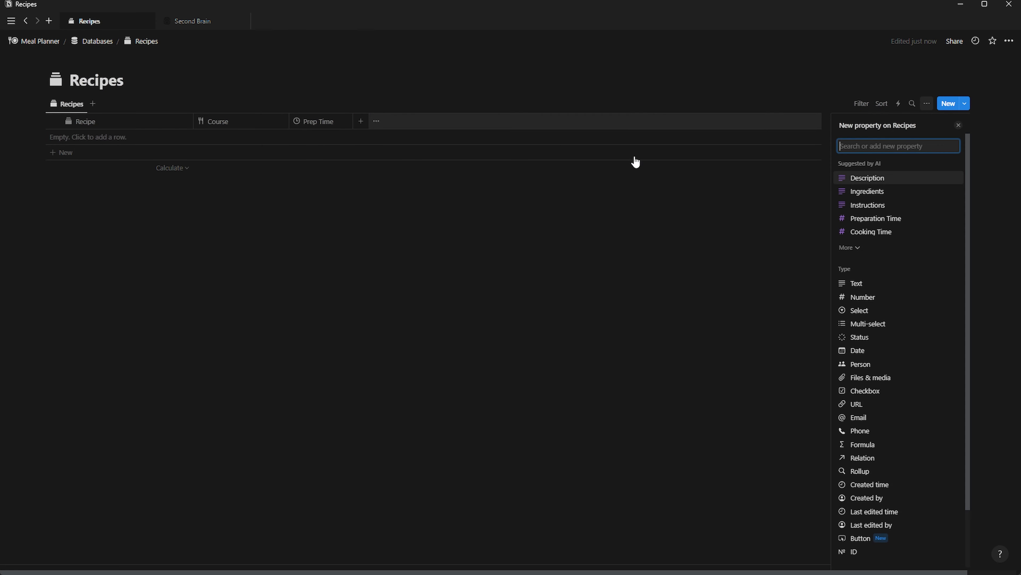
left_click(865, 297)
type("Calories")
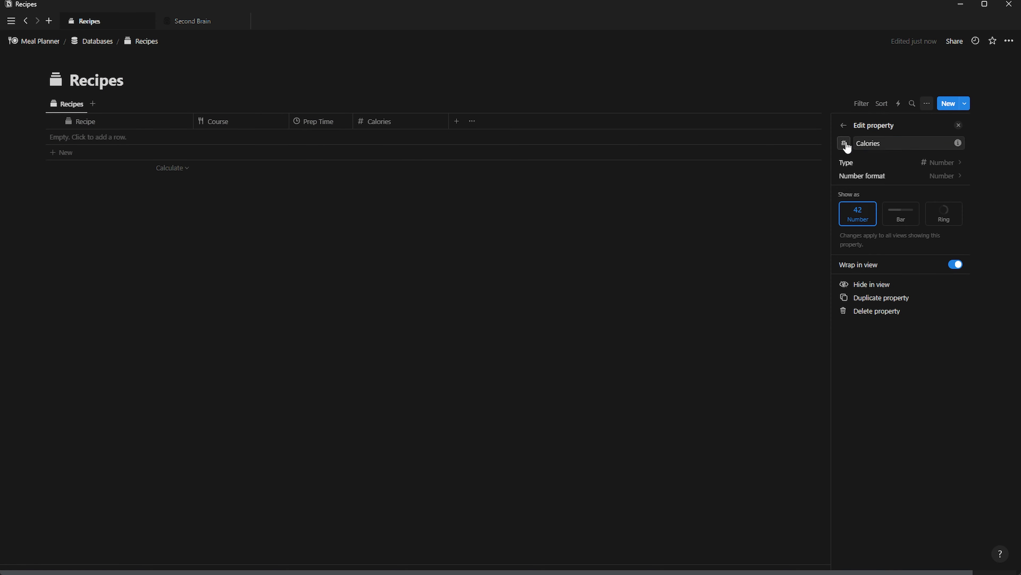
left_click(845, 144)
type("do")
left_click(837, 233)
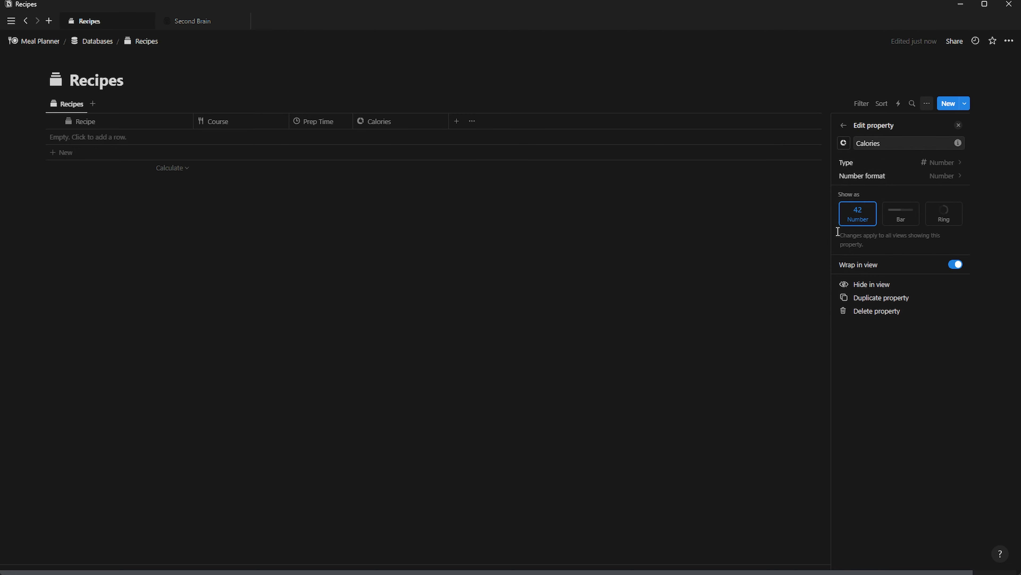
Duplicate the Calories property, name the copy Protein and give it the meat icon.
left_click(959, 126)
left_click(388, 122)
left_click(392, 254)
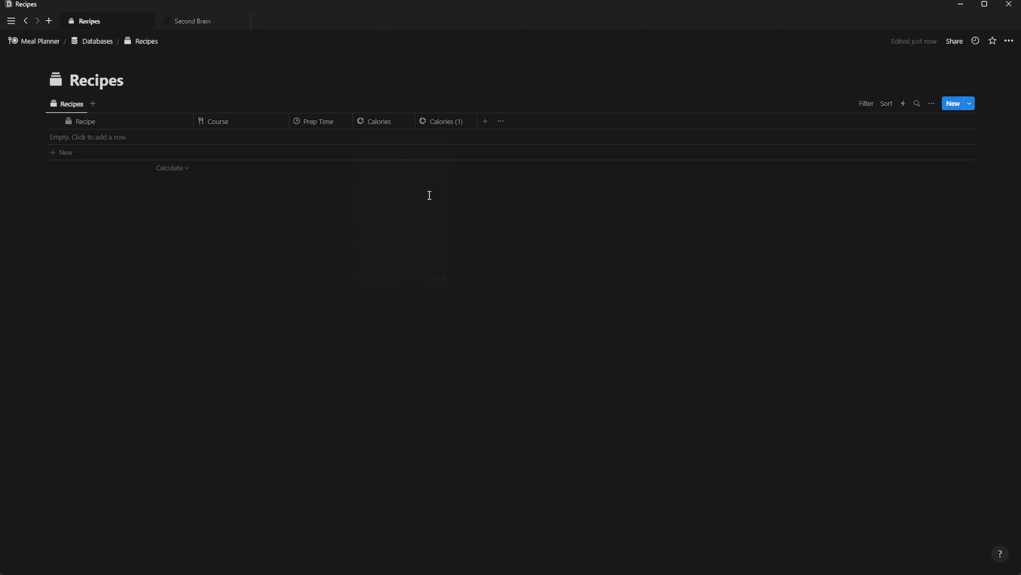
left_click(454, 122)
left_click(428, 142)
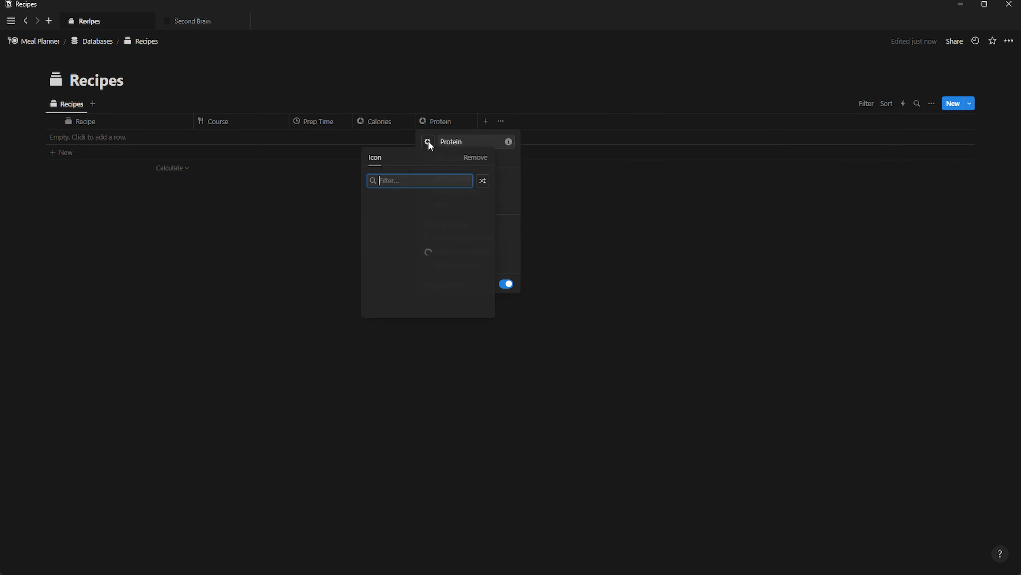
type("meat")
left_click(374, 202)
Add a Number property named Carbs with a bowl icon to the Recipes database.
left_click(485, 122)
left_click(872, 297)
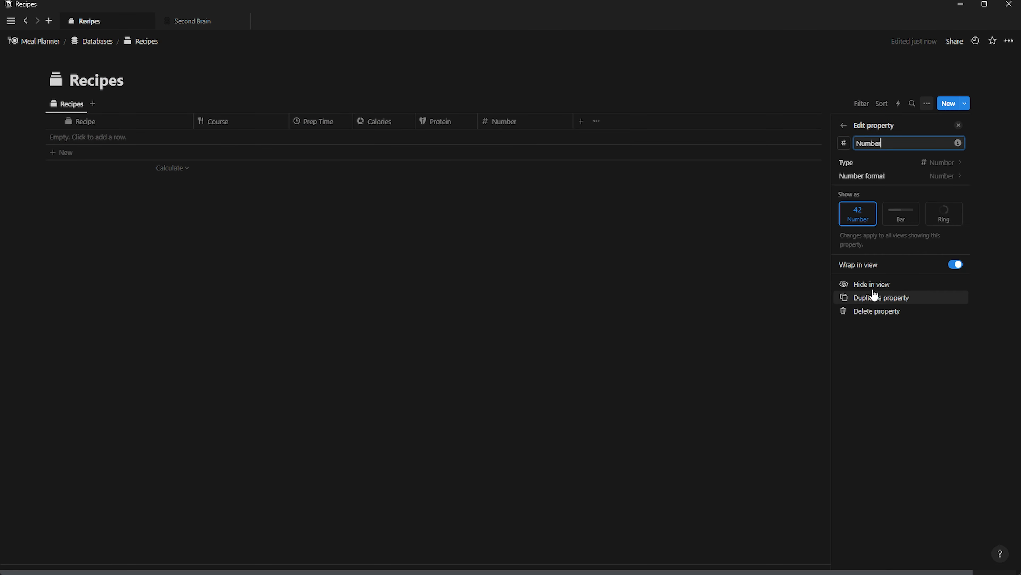
type("Carbs")
left_click(844, 144)
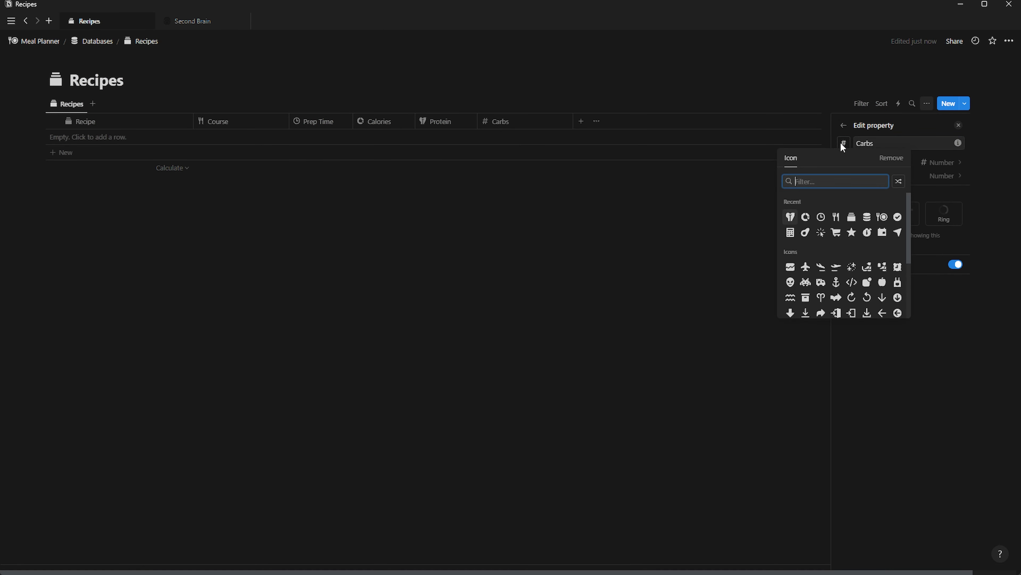
type("bowl")
left_click(805, 205)
key("Escape")
Duplicate the Carbs property, name the copy Fats and give it the pretzel icon.
left_click(513, 128)
left_click(523, 251)
left_click(568, 127)
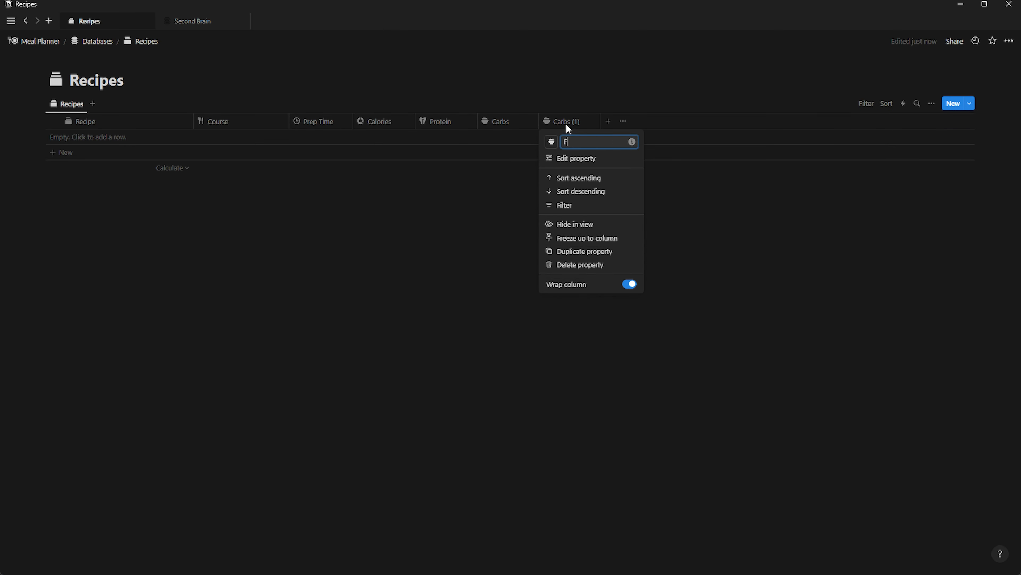
left_click(550, 145)
type("pre")
left_click(516, 205)
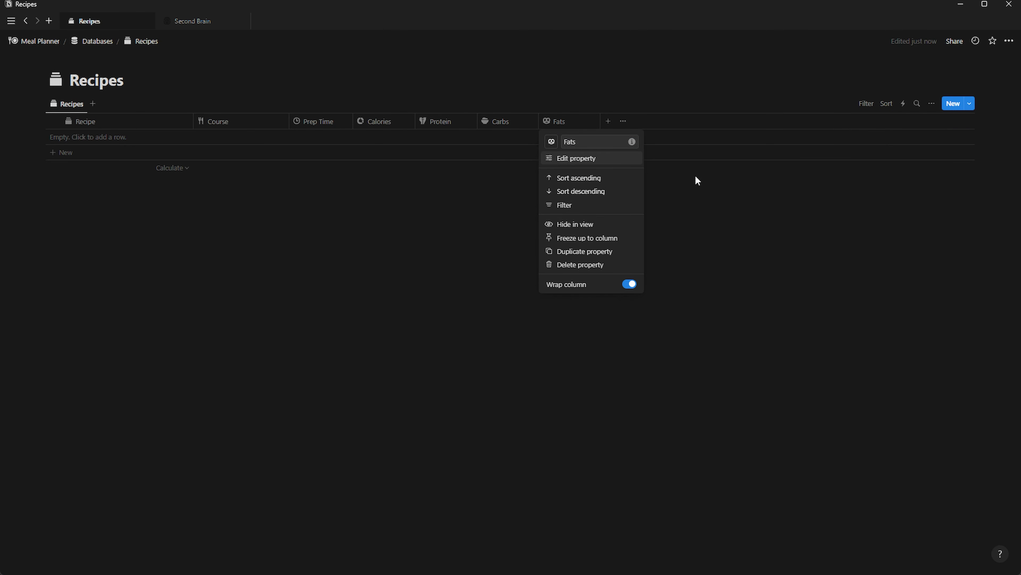
left_click(698, 179)
Add a URL property named Recipe Link to the Recipes database.
left_click(607, 126)
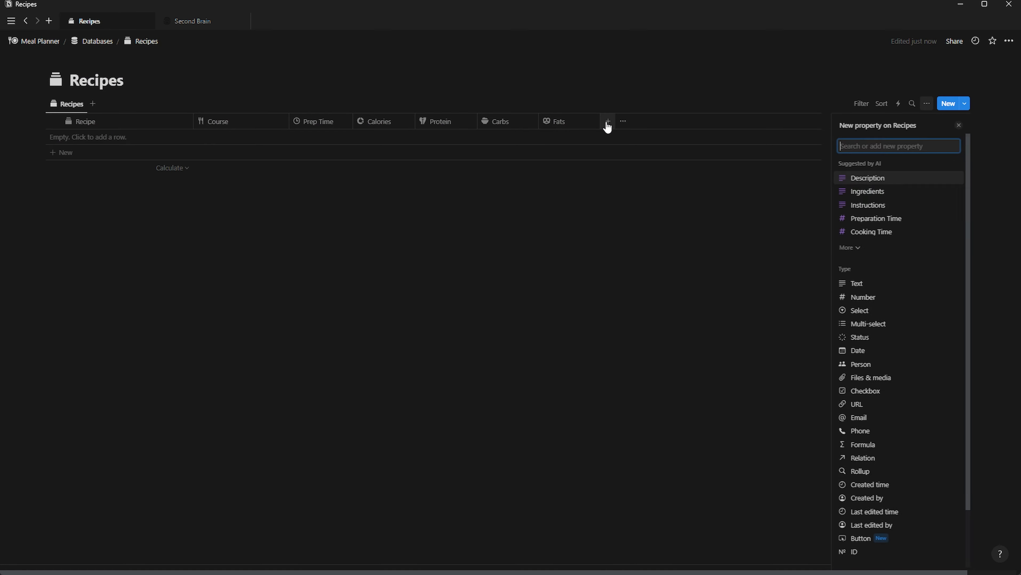
left_click(859, 406)
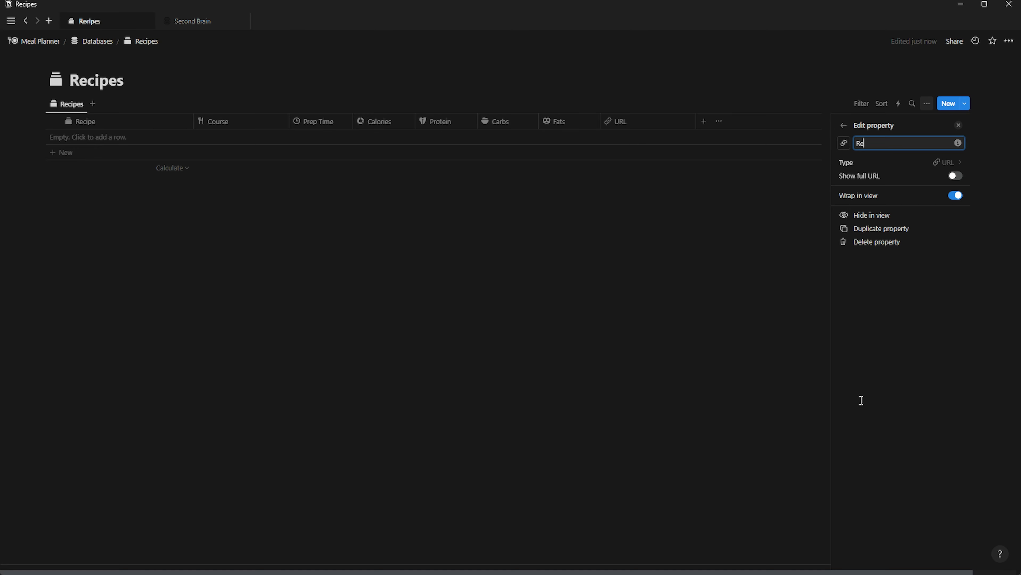
type("Recipe Link")
Add a Checkbox property named Favourite with the solid star icon.
left_click(704, 121)
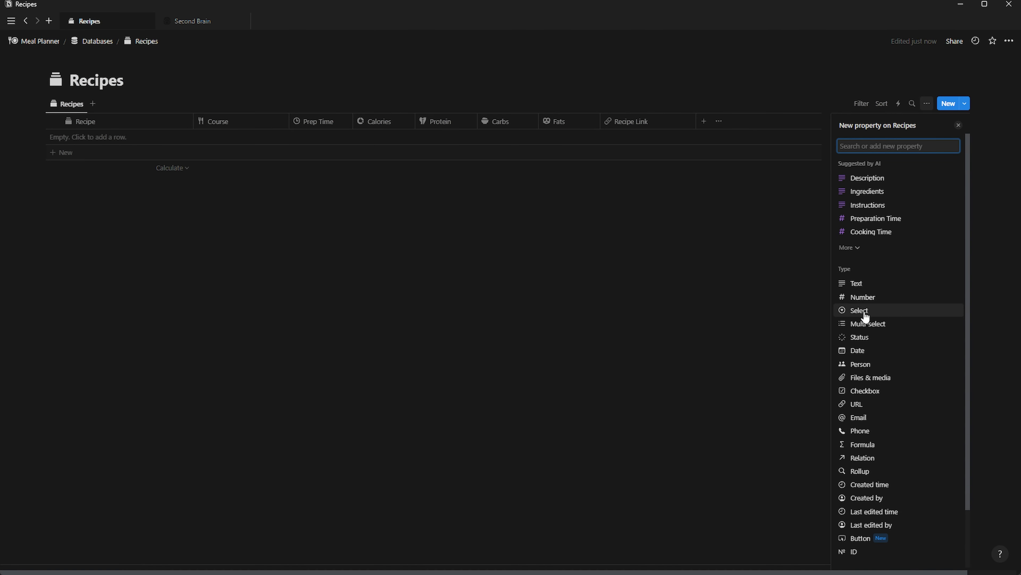
left_click(865, 390)
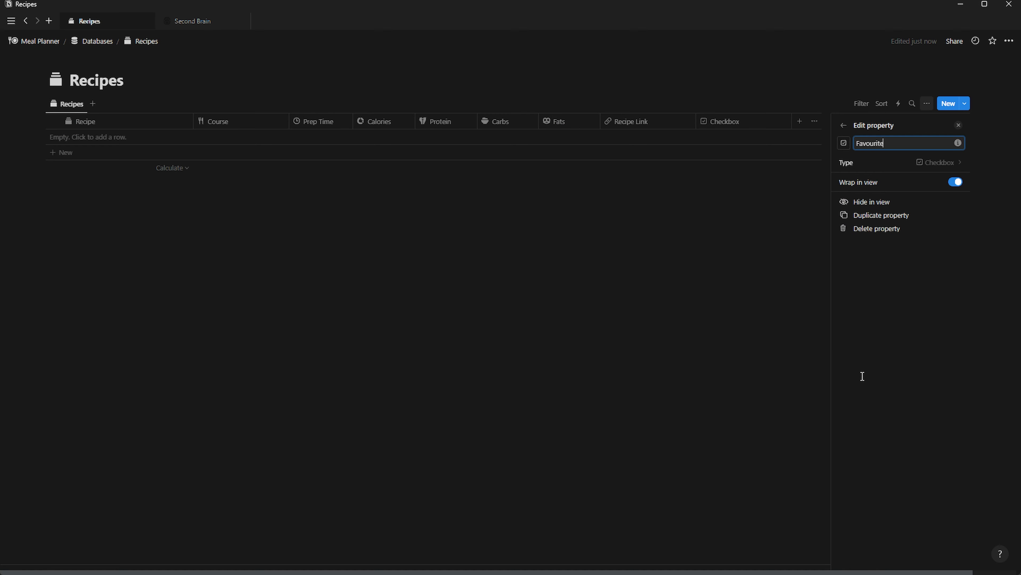
type("Favourite")
left_click(844, 143)
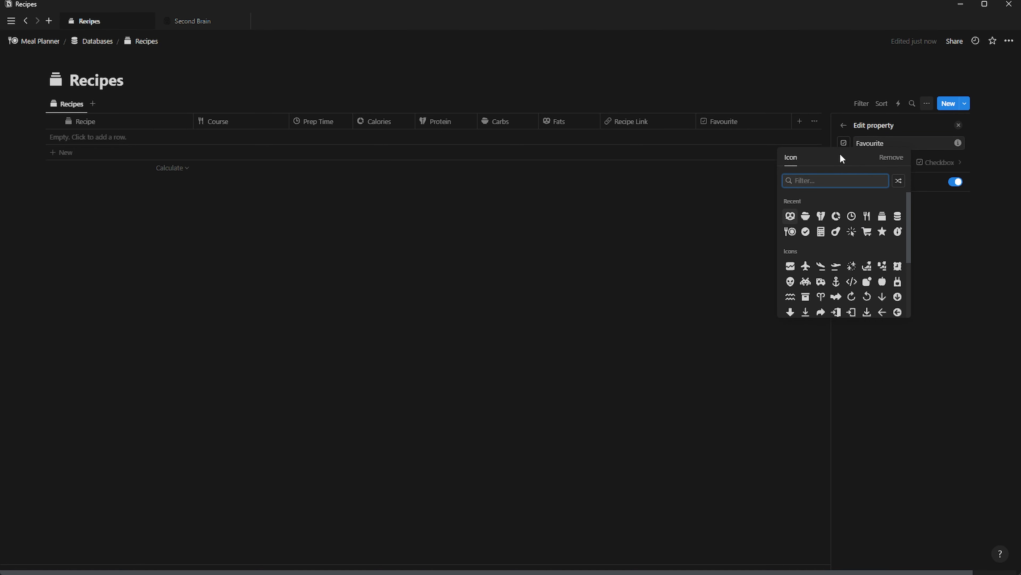
type("star")
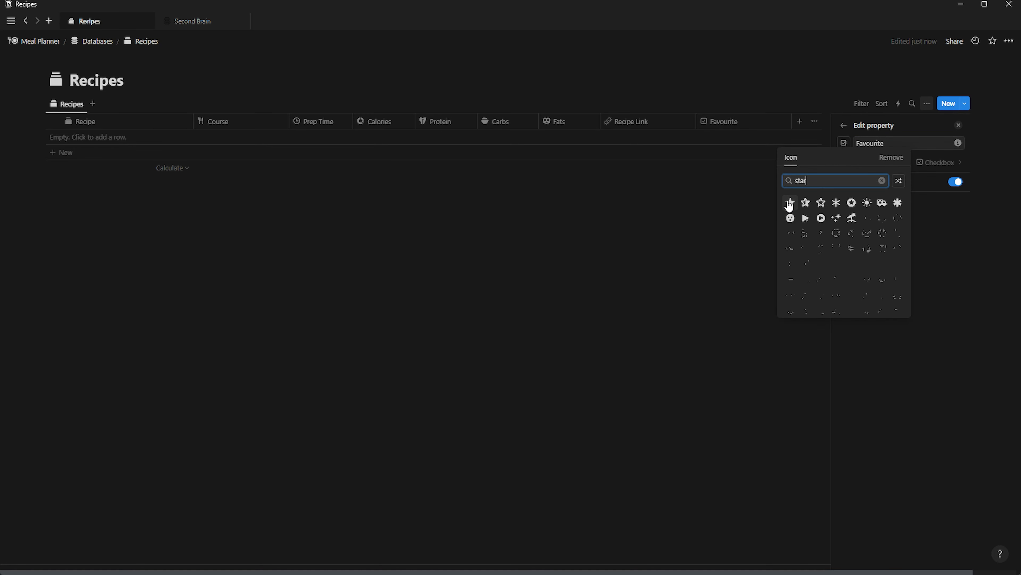
left_click(790, 201)
left_click(959, 124)
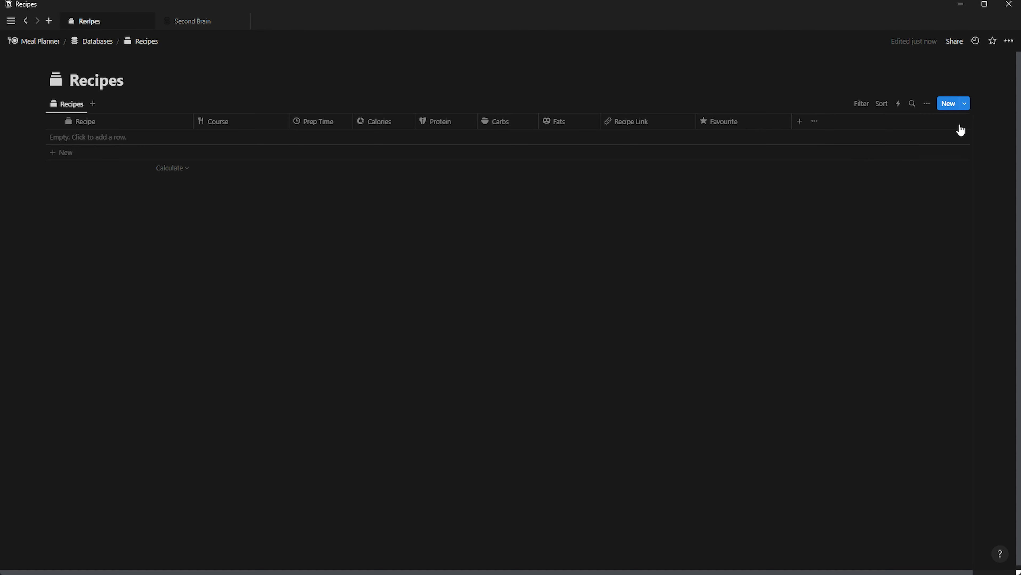
Create a full-page database named Ingredients on the Databases page below Recipes.
left_click(95, 42)
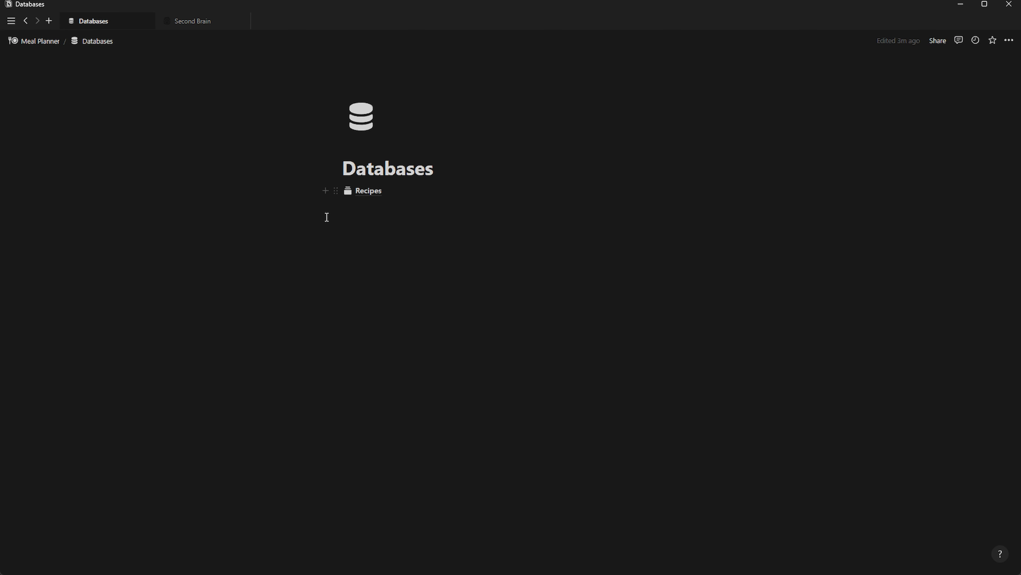
type("/datab")
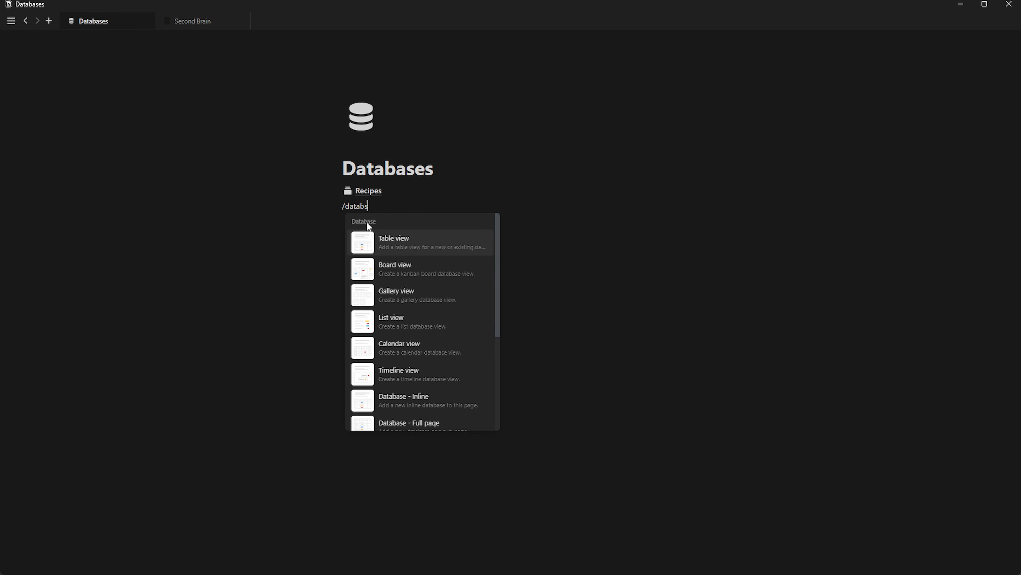
key("Return")
type("In")
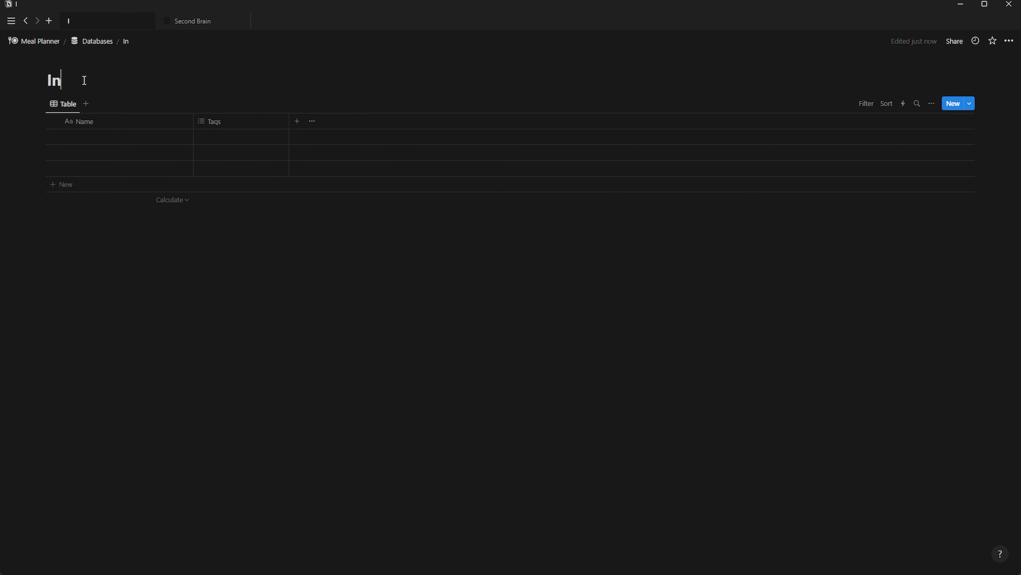
type("gredients")
Set the icon of the Ingredients database to the avocado.
left_click(72, 61)
left_click(42, 101)
type("avo")
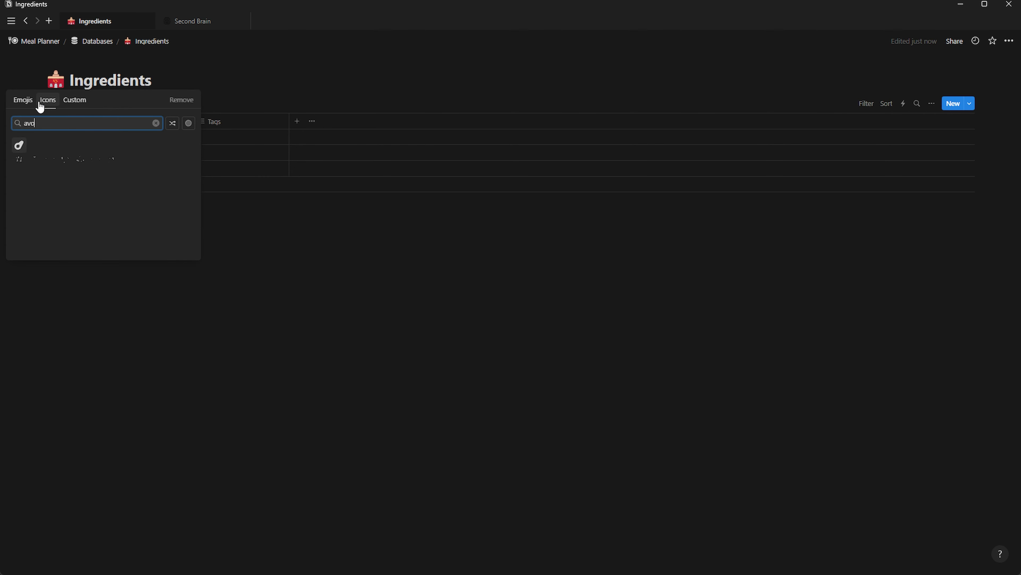
left_click(24, 146)
left_click(25, 146)
Delete the Tags property and the three empty rows from the Ingredients database.
left_click(213, 121)
left_click(229, 276)
key("Return")
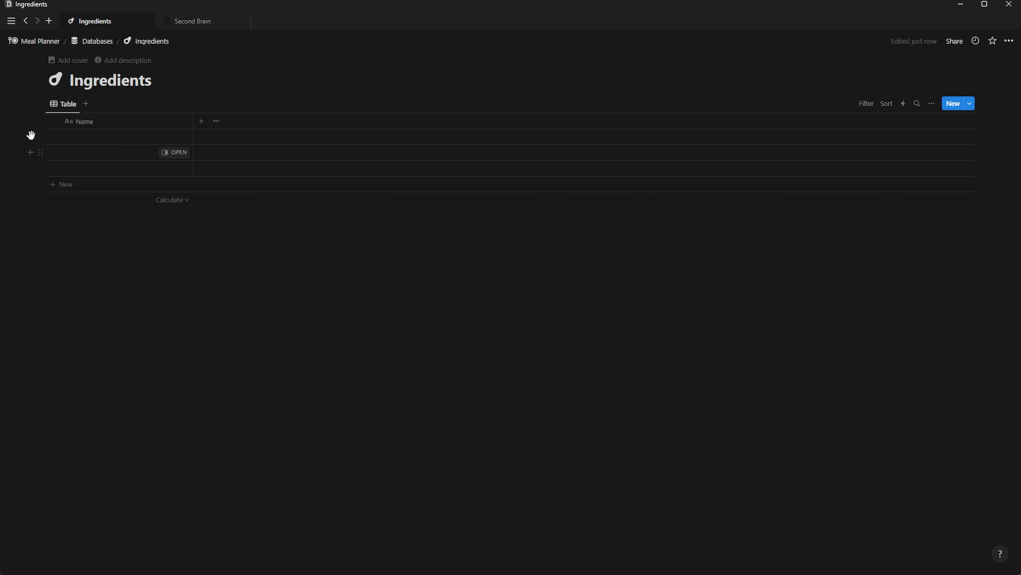
left_click_drag(20, 133, 87, 172)
key("Delete")
Name the table view Ingredients and give it the avocado icon.
left_click(61, 103)
left_click(75, 121)
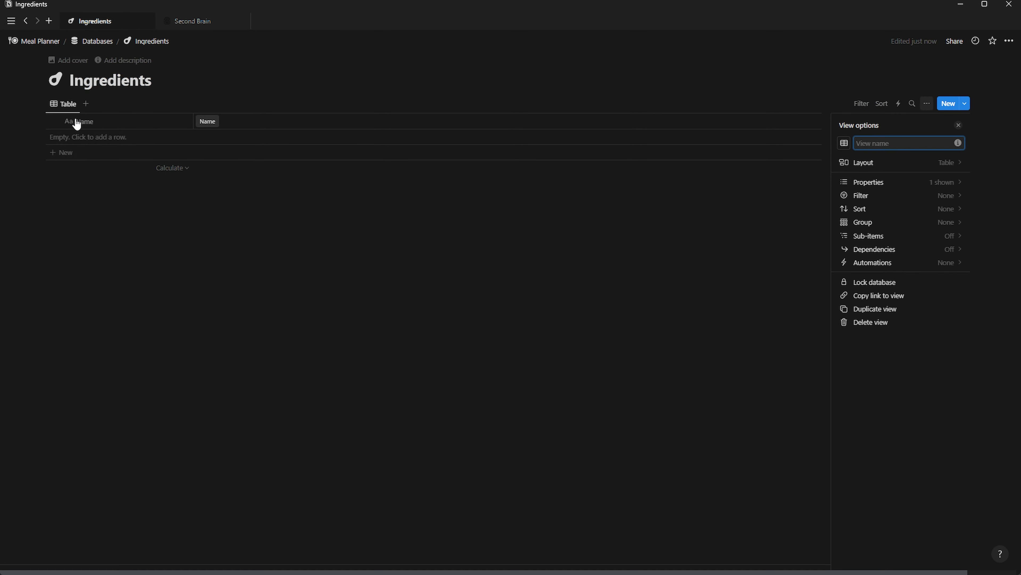
type("Ingredients")
left_click(844, 143)
left_click(787, 215)
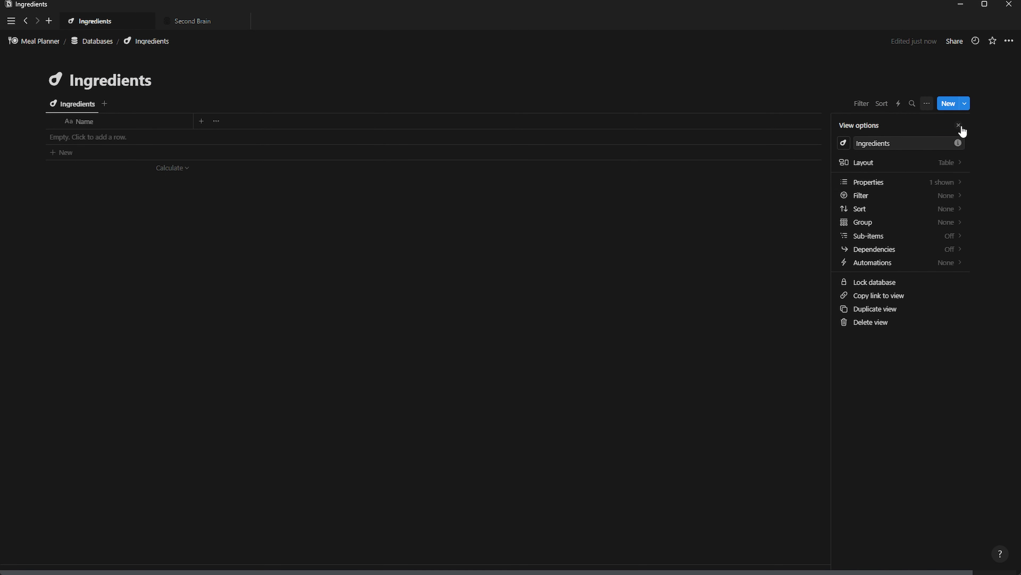
left_click(958, 124)
Rename the Name property to Ingredient and give it the avocado icon.
left_click(120, 120)
type("Ingredient")
left_click(74, 143)
left_click(21, 215)
left_click(198, 147)
Add a Checkbox property named to Buy with the shopping cart icon and narrow its column to the icon.
left_click(202, 121)
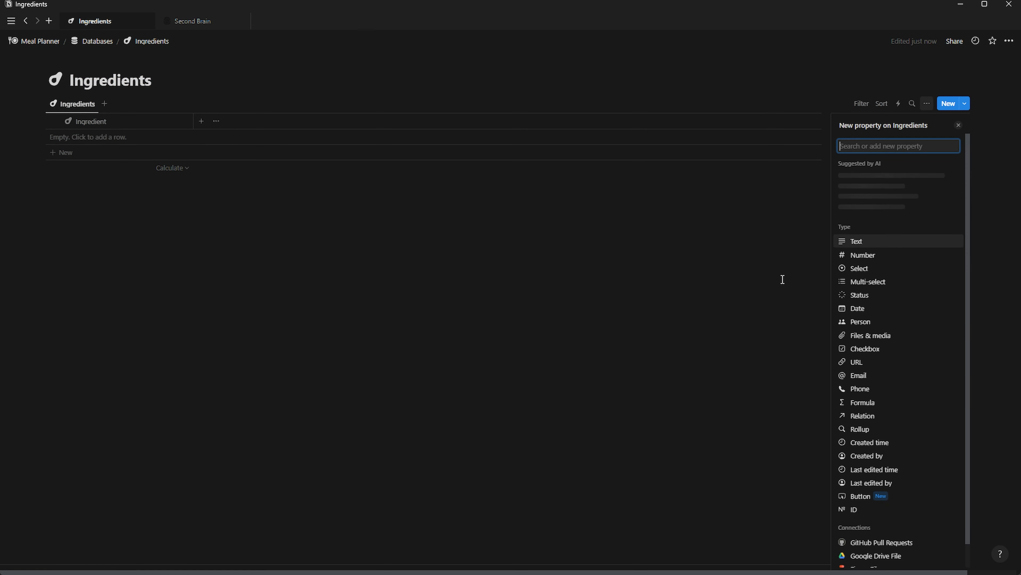
left_click(868, 346)
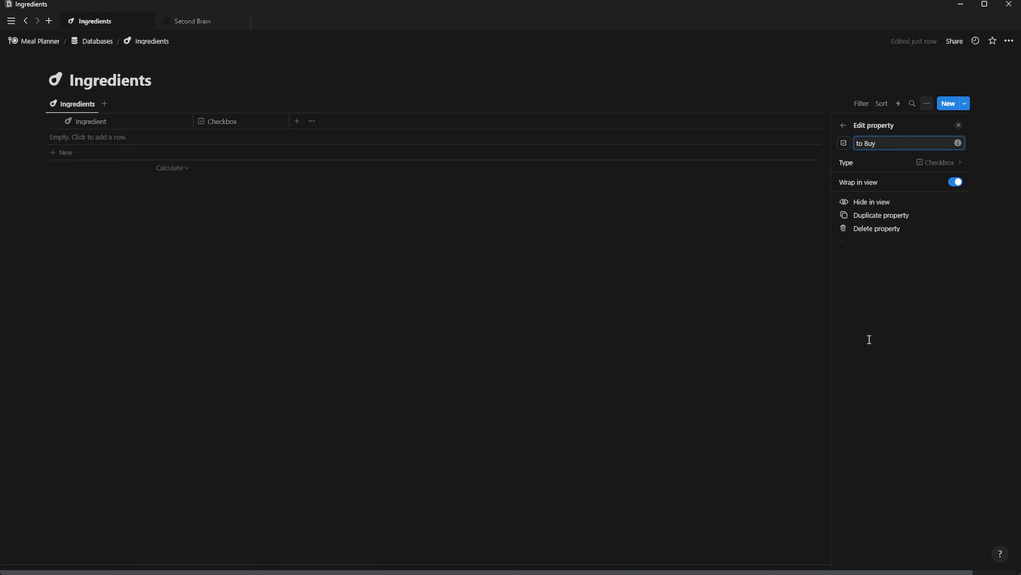
left_click(844, 143)
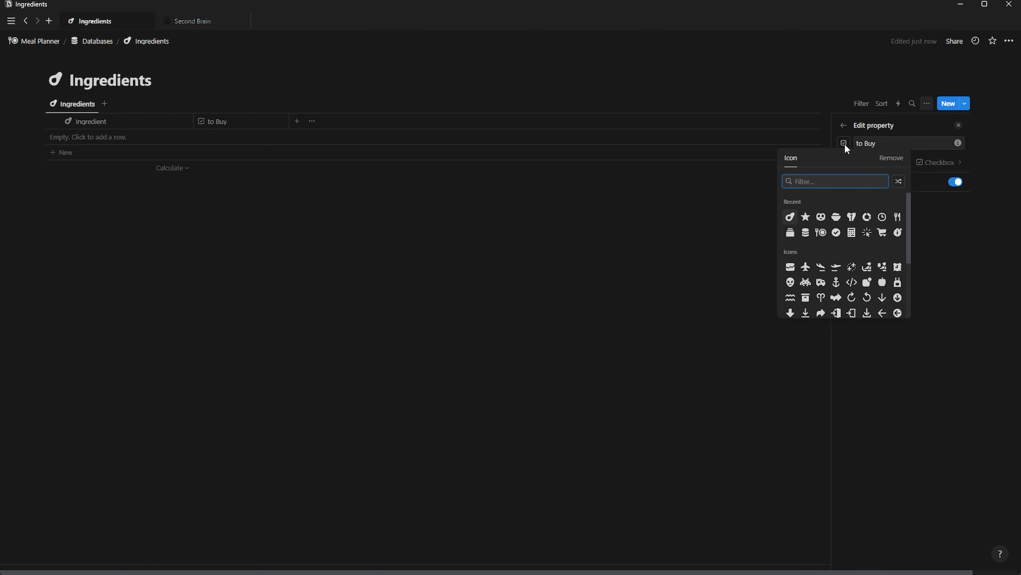
type("cart")
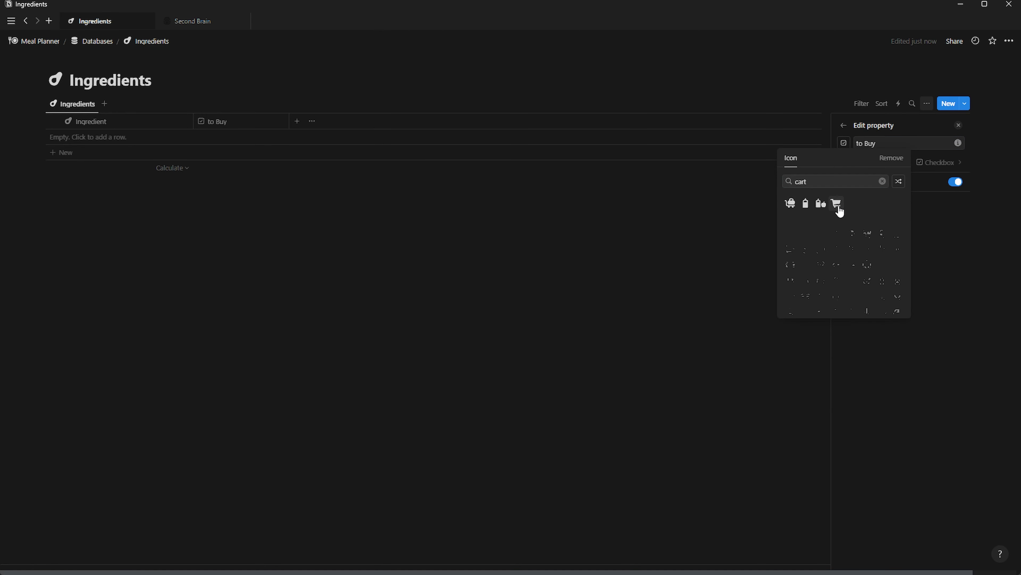
left_click(837, 204)
left_click(960, 127)
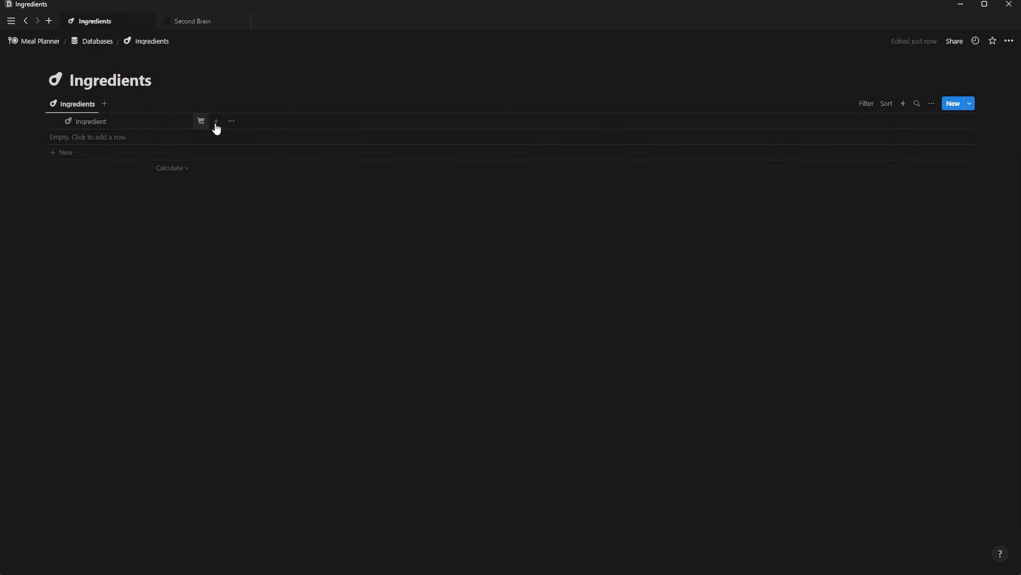
Add a Select property named Category with the shapes icon found by searching for cat.
left_click(216, 123)
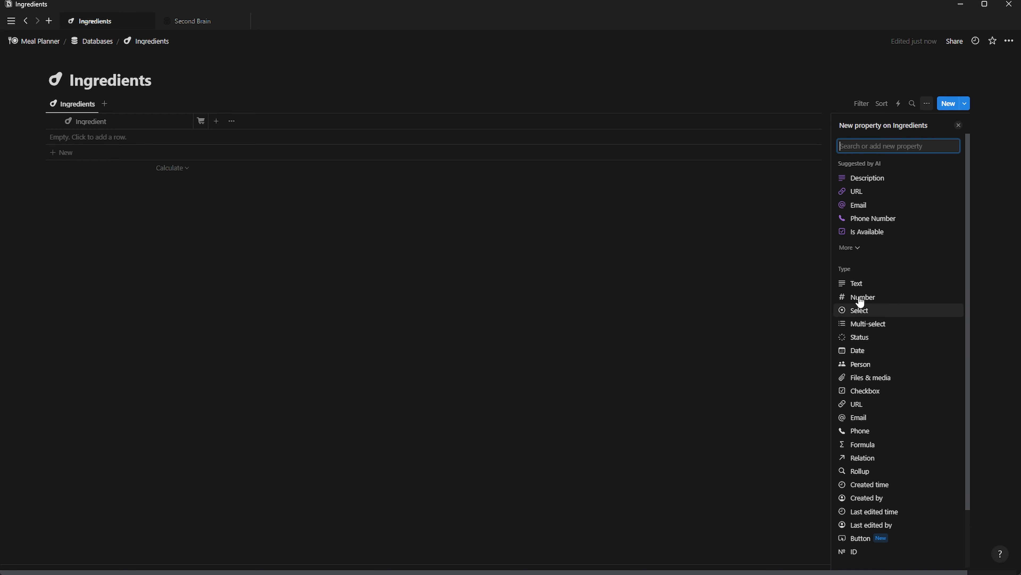
left_click(861, 312)
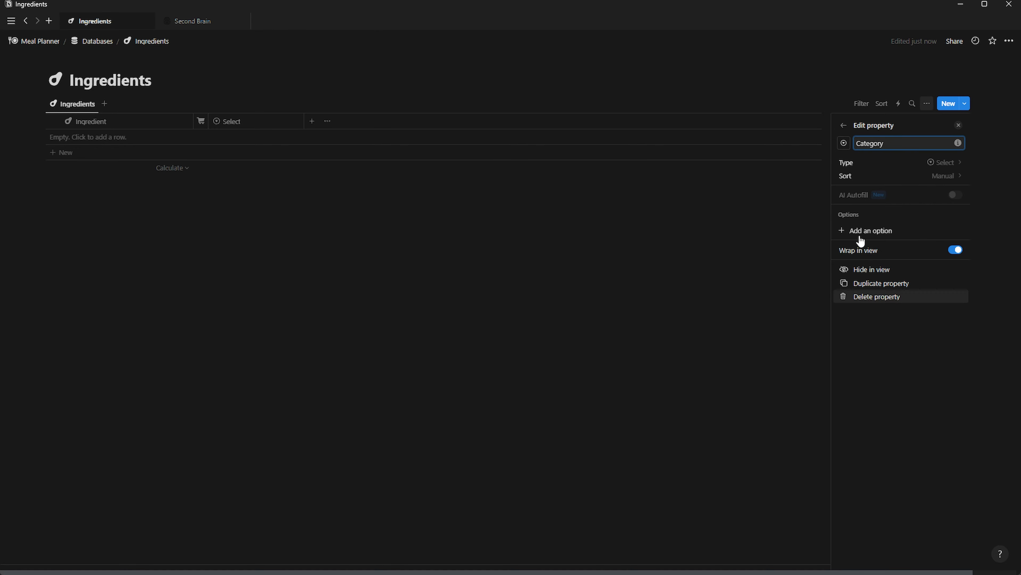
left_click(843, 143)
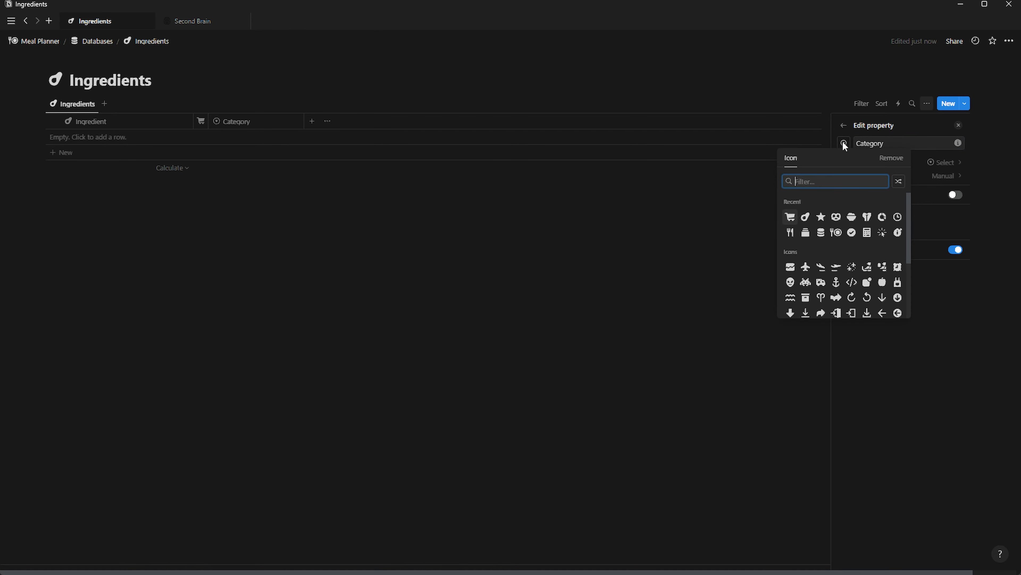
type("cat")
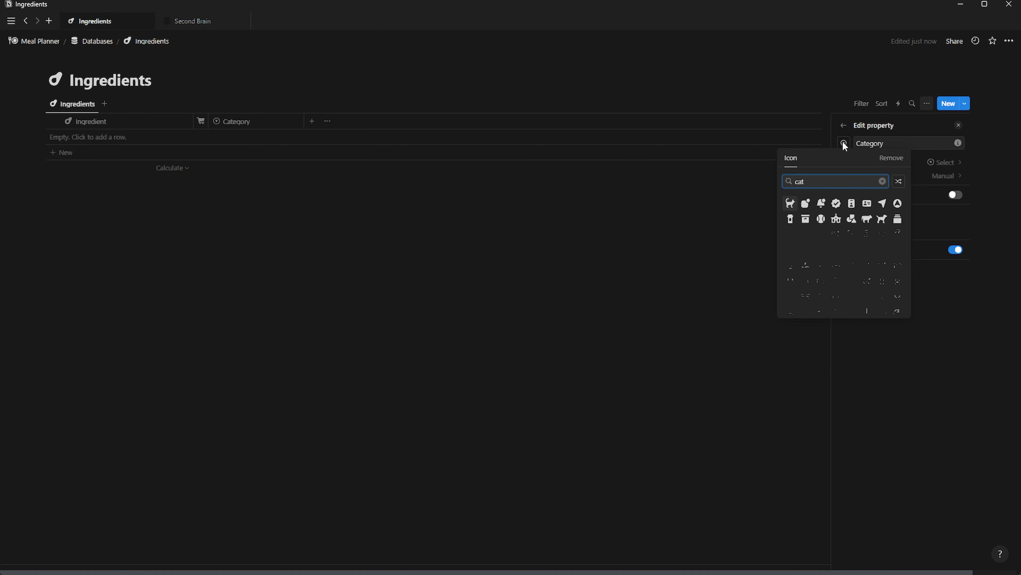
left_click(852, 220)
Add the options Dairy, Protein, Grains, Vegetables, Fruits, Sauces and Other to the Category property.
left_click(889, 231)
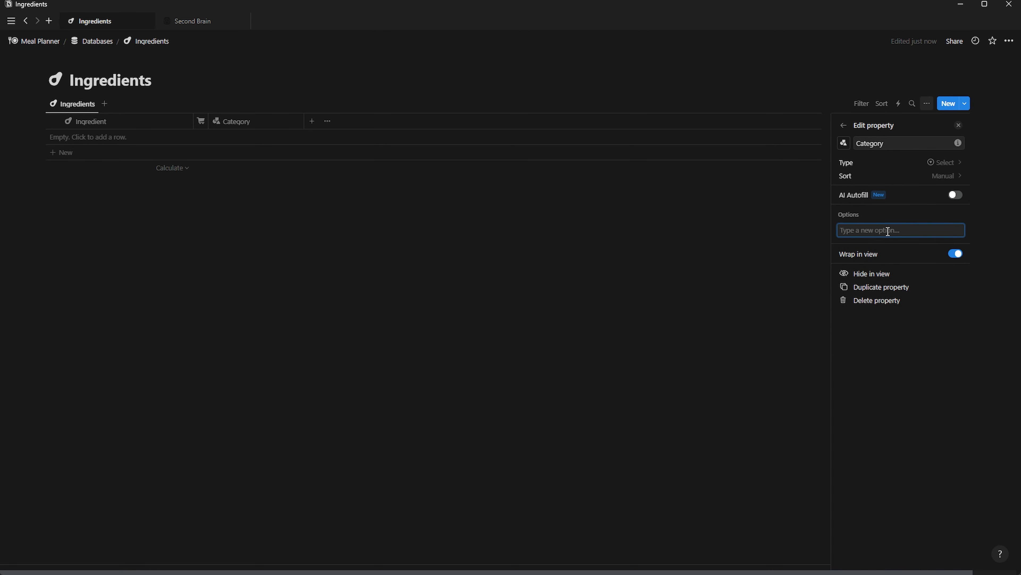
type("Dairy")
key("Return")
type("Protein")
key("Return")
type("Grains")
key("Return")
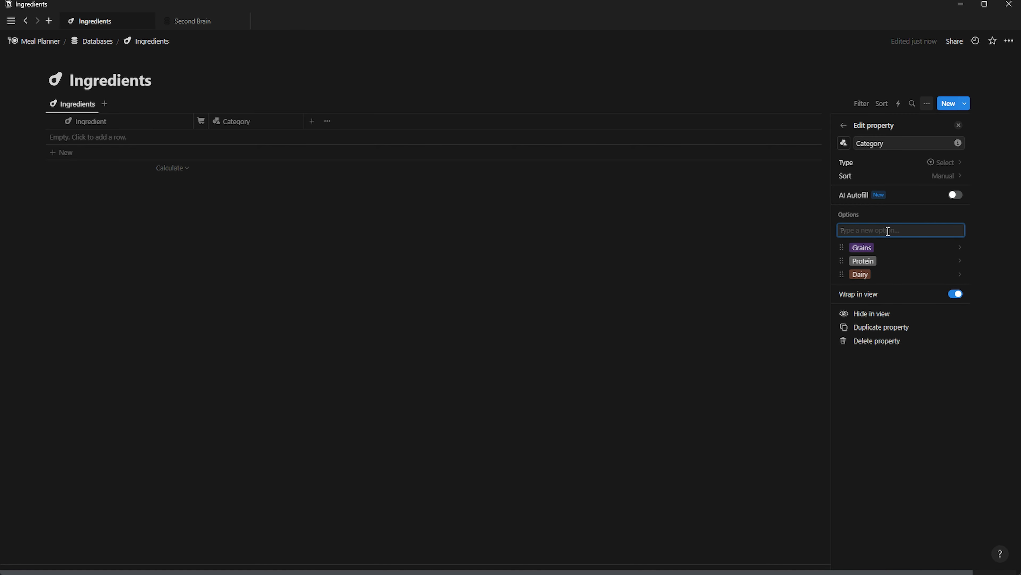
type("Vegetables")
key("Return")
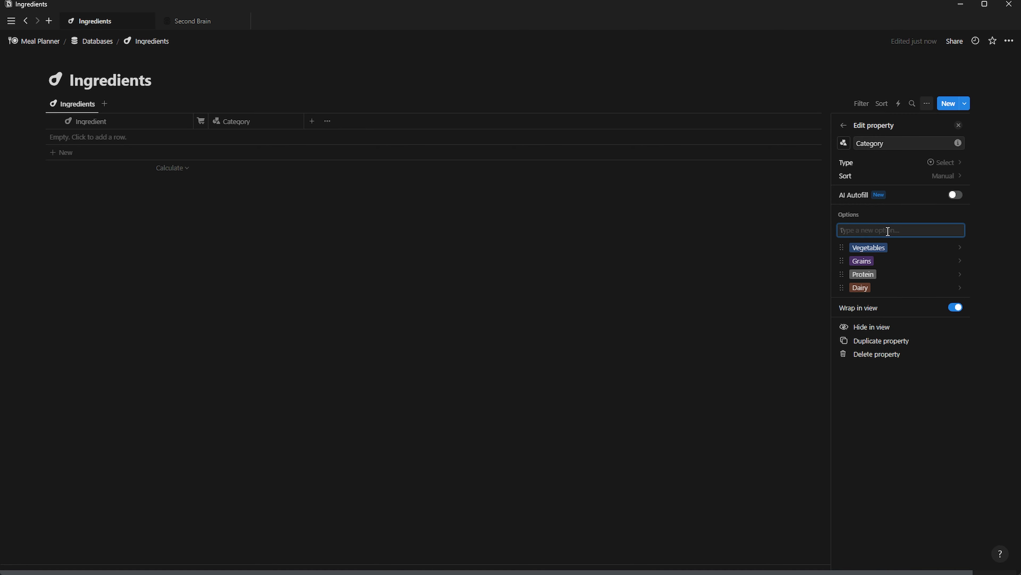
key("Return")
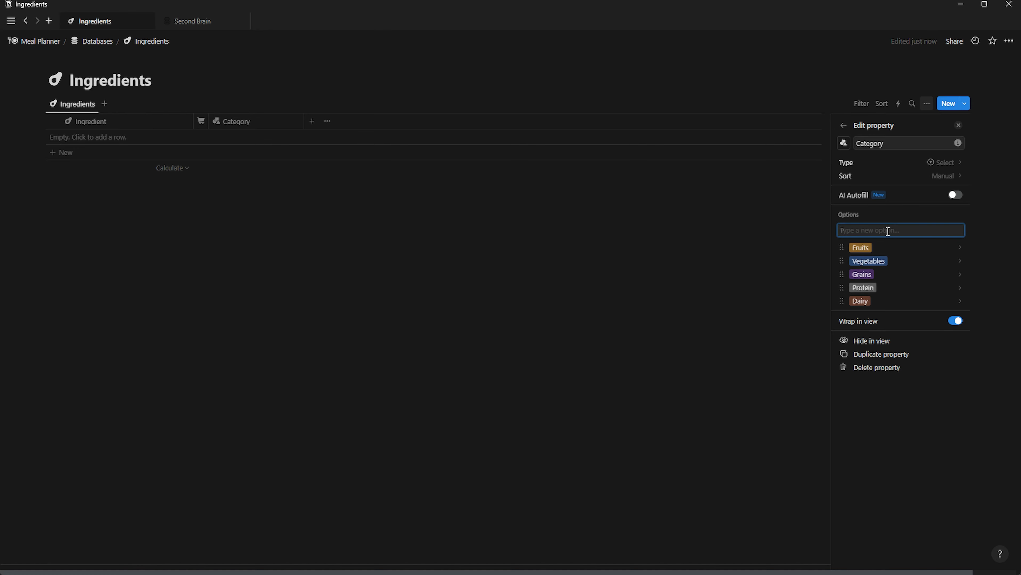
type("Sauces")
key("Return")
type("Oth")
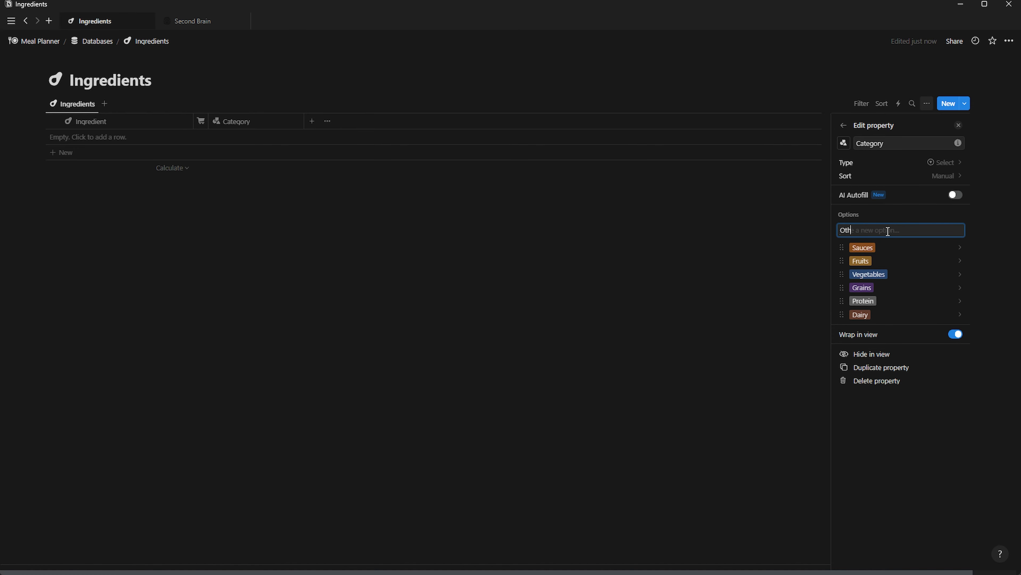
type("er")
key("Return")
Set the colour of all Category options, from Other and Sauces through to Dairy, to gray.
left_click(936, 246)
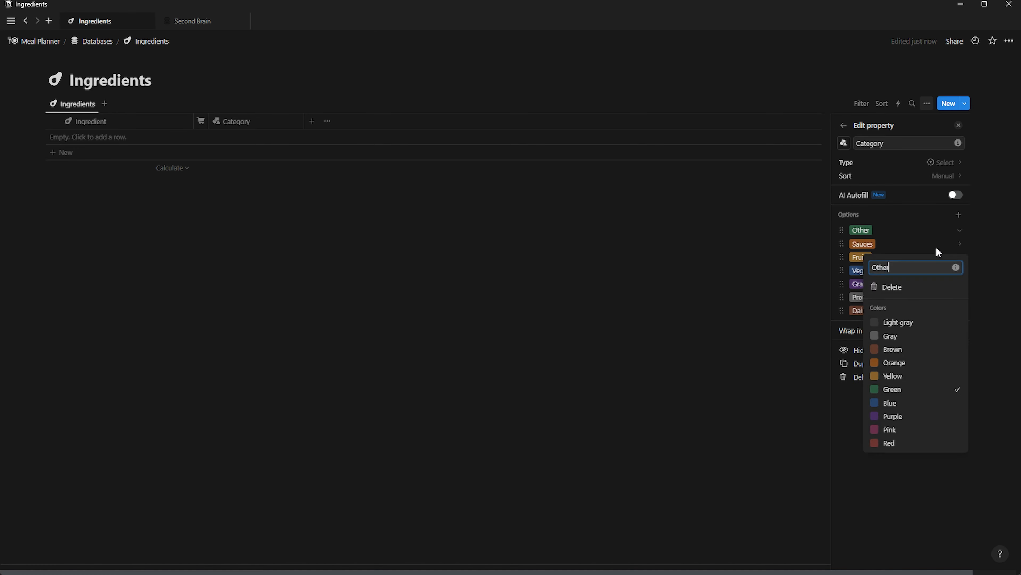
left_click(896, 332)
left_click(921, 245)
left_click(926, 260)
left_click(893, 345)
left_click(910, 249)
left_click(909, 270)
left_click(894, 360)
left_click(905, 267)
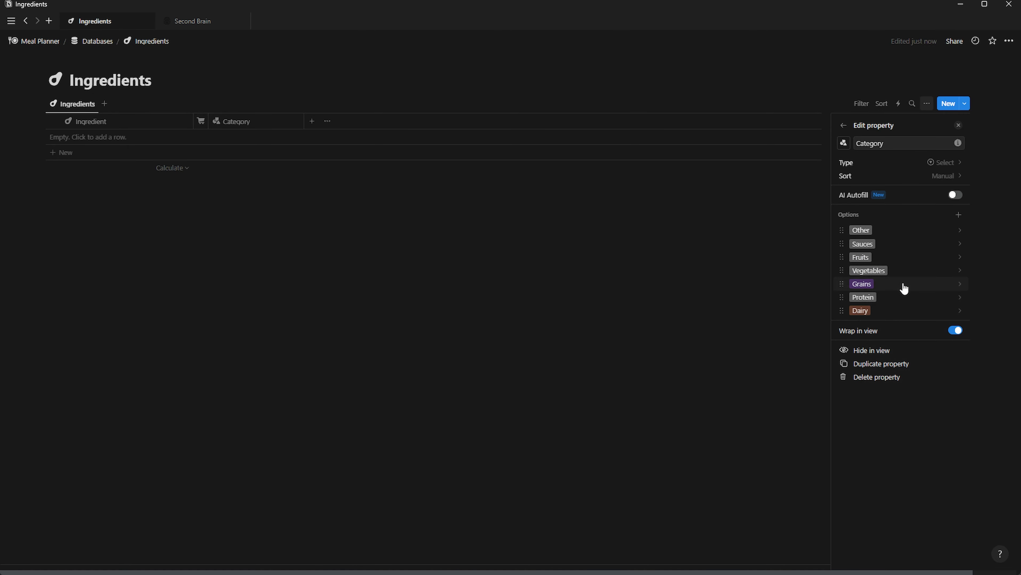
left_click(903, 284)
left_click(894, 372)
left_click(903, 280)
left_click(903, 310)
left_click(892, 399)
left_click(957, 125)
left_click(959, 126)
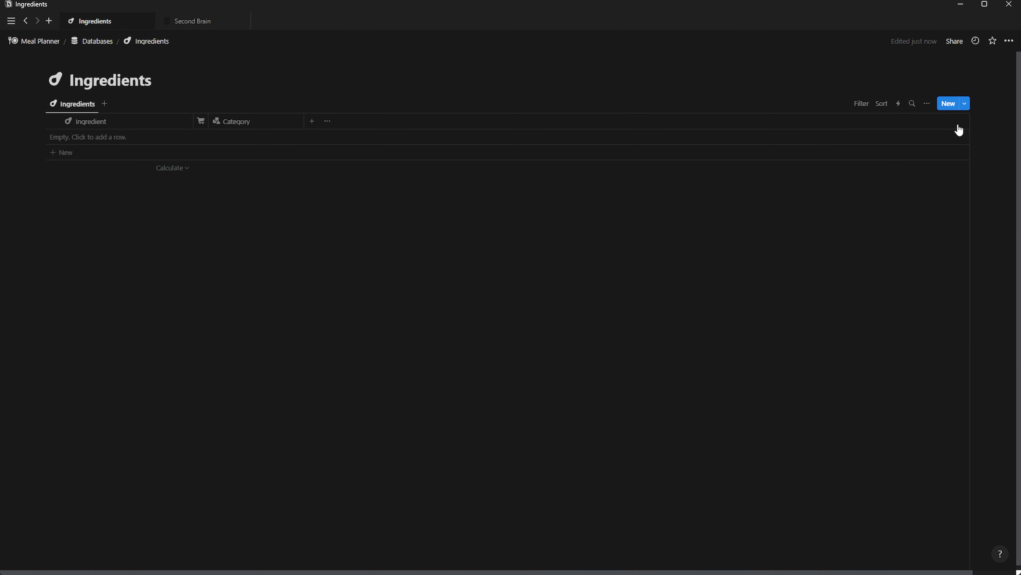
Add a Select property named Store with the storefront icon found by searching for shop, and narrow its column.
left_click(282, 122)
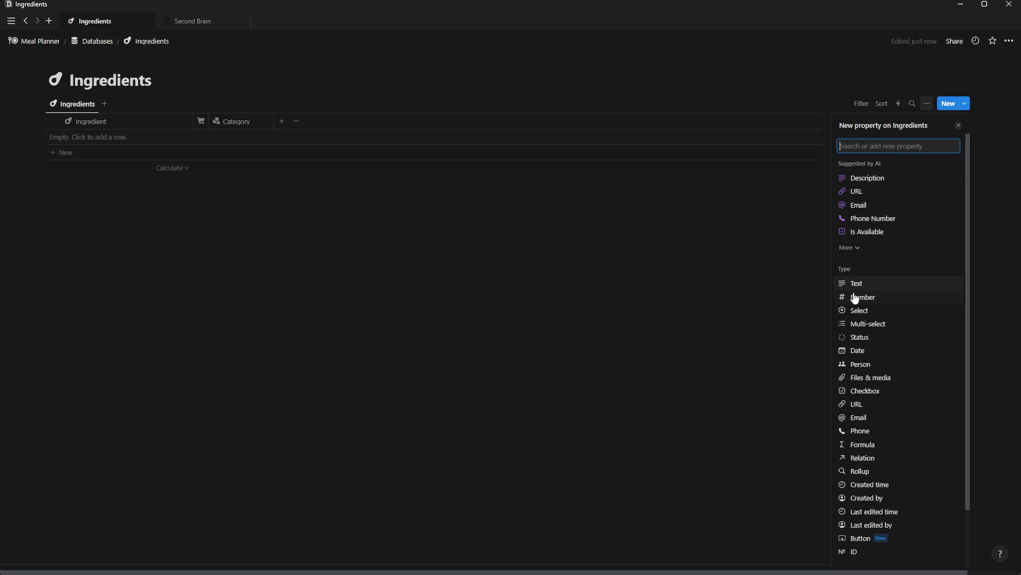
left_click(858, 313)
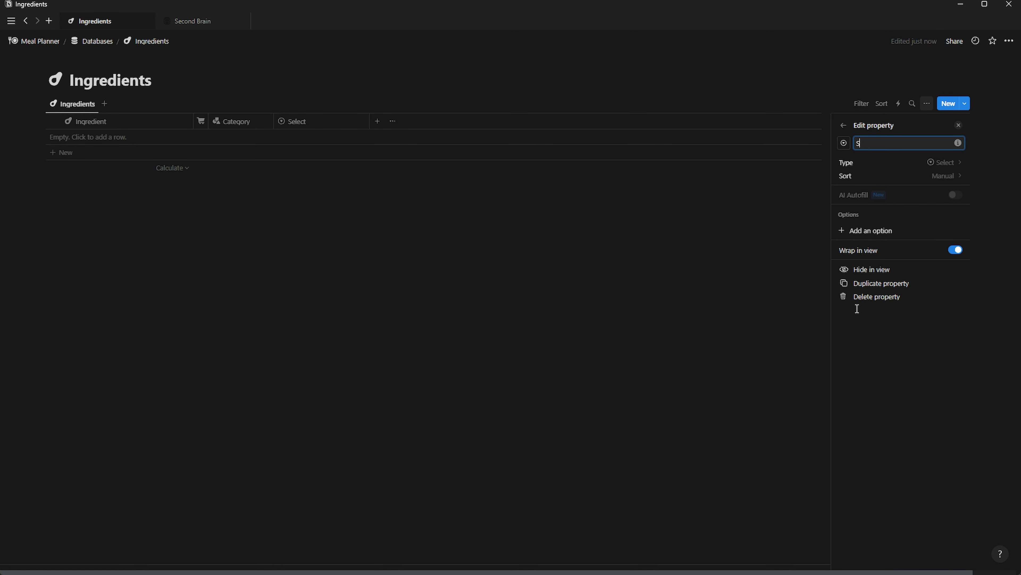
type("Store")
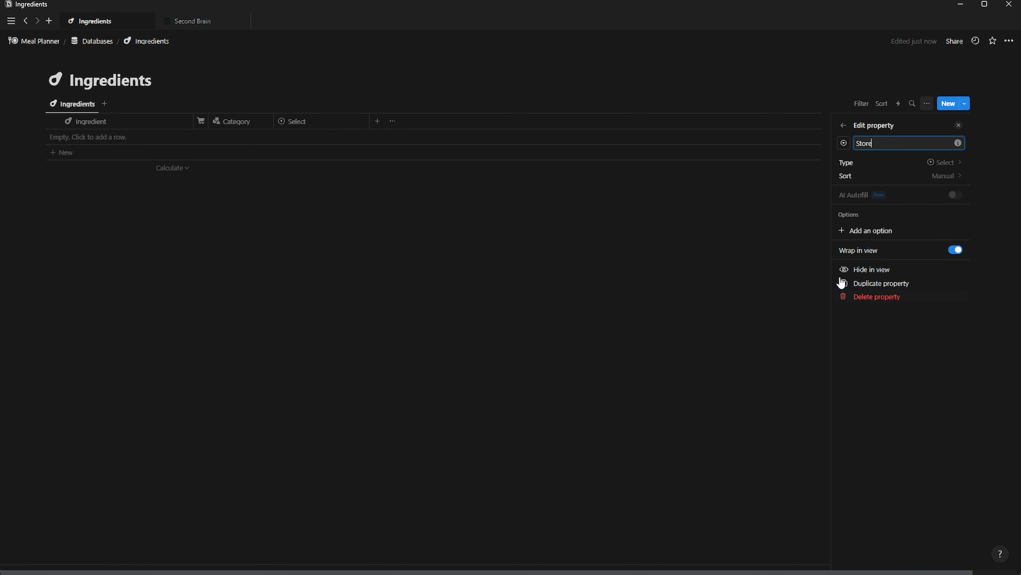
left_click(843, 143)
type("shop")
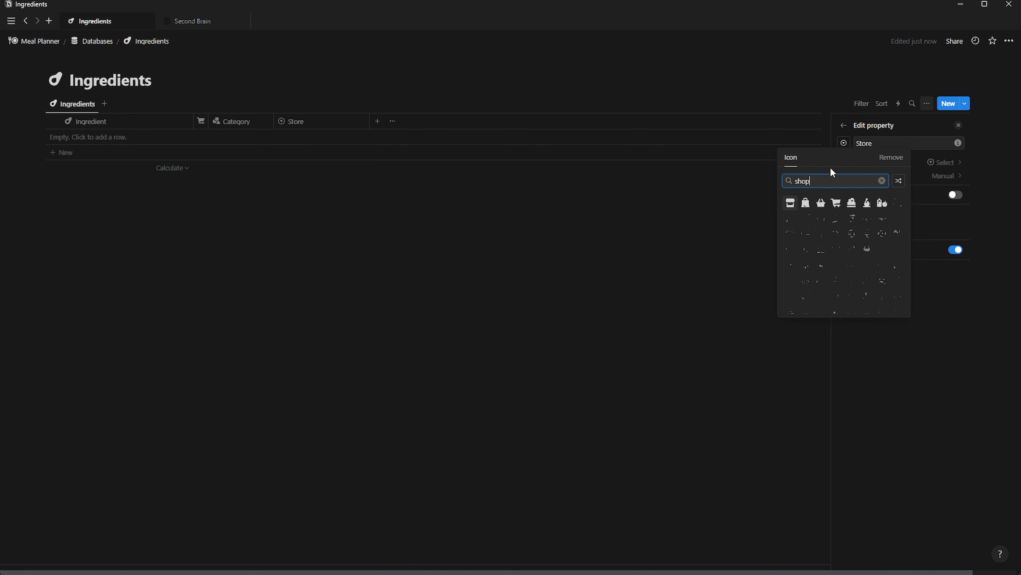
left_click(791, 202)
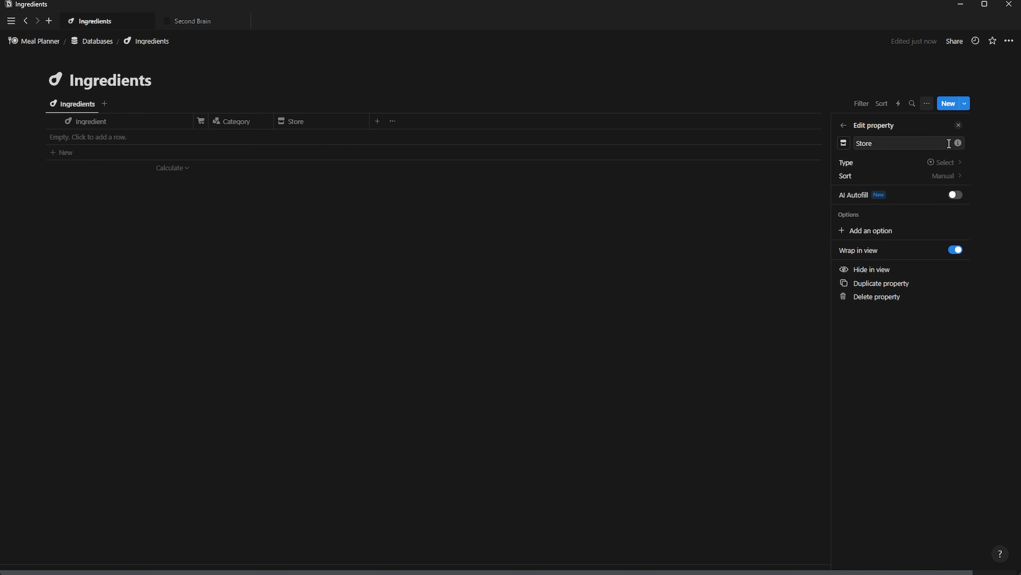
left_click(958, 128)
left_click_drag(364, 121, 281, 134)
Add a two-way Relation named Recipes to the Recipes database, shown on Recipes as well, and give it the Recipes database's icon.
left_click(330, 122)
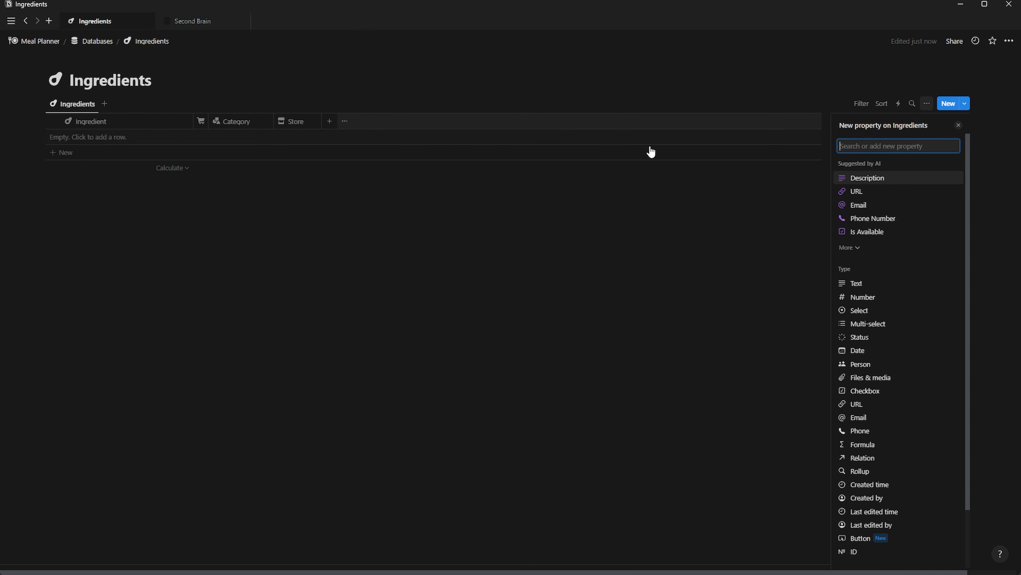
left_click(862, 460)
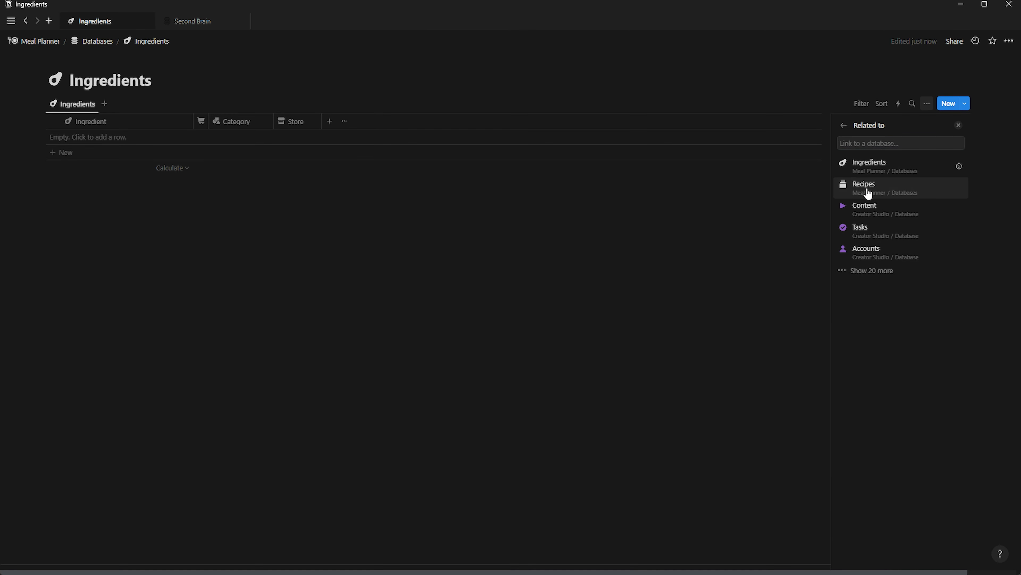
left_click(868, 194)
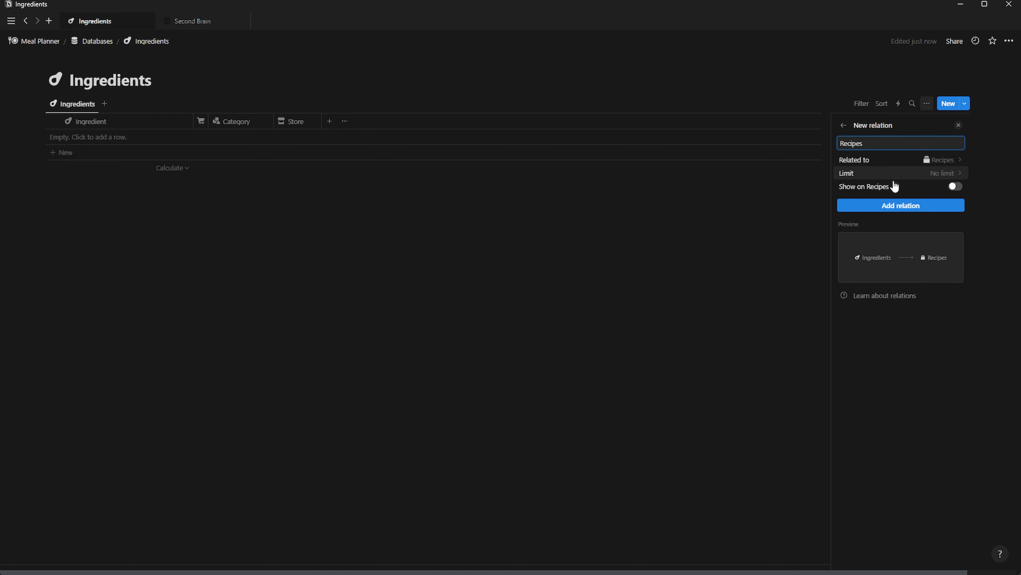
left_click(953, 189)
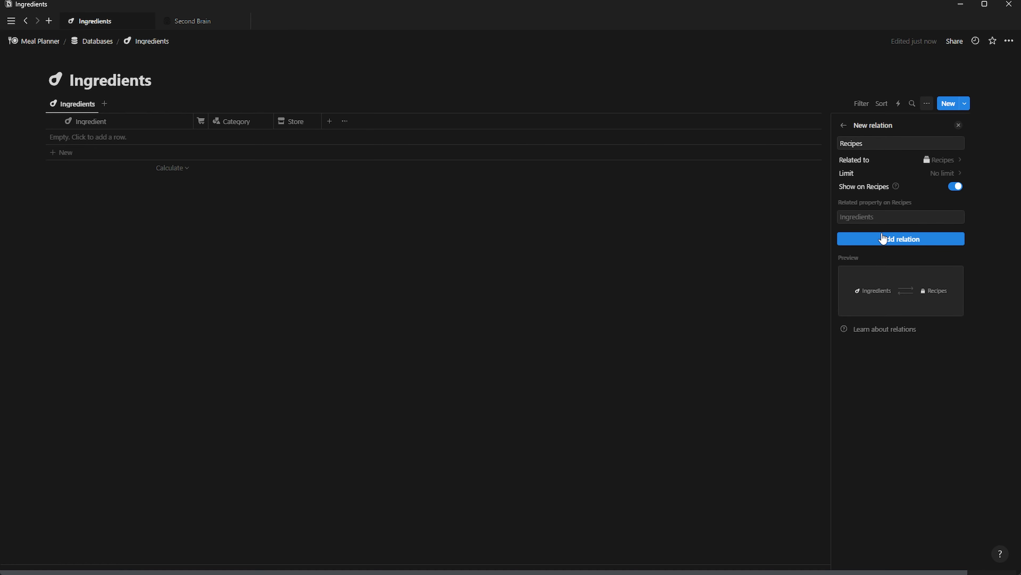
left_click(889, 240)
left_click(844, 144)
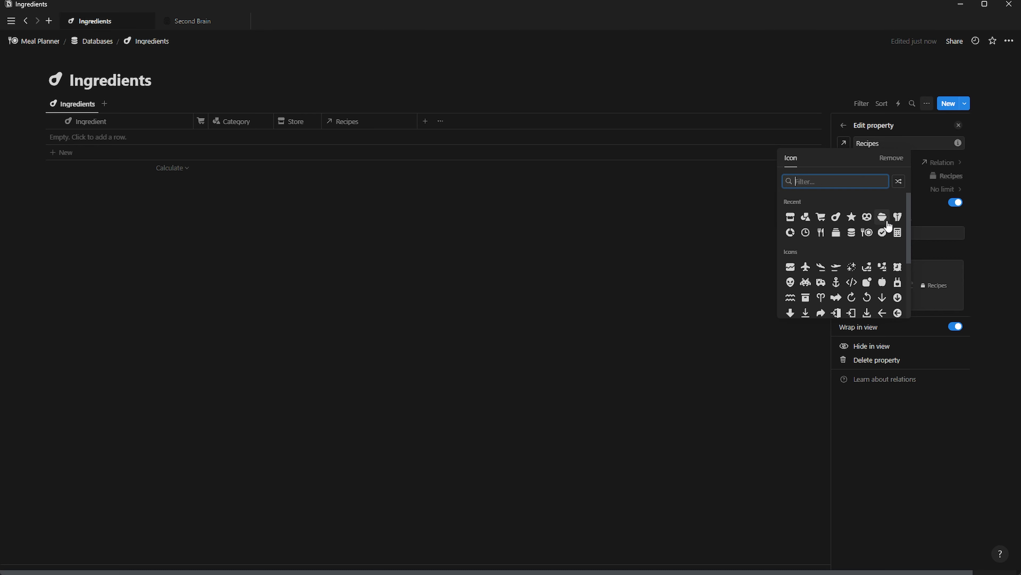
left_click(836, 231)
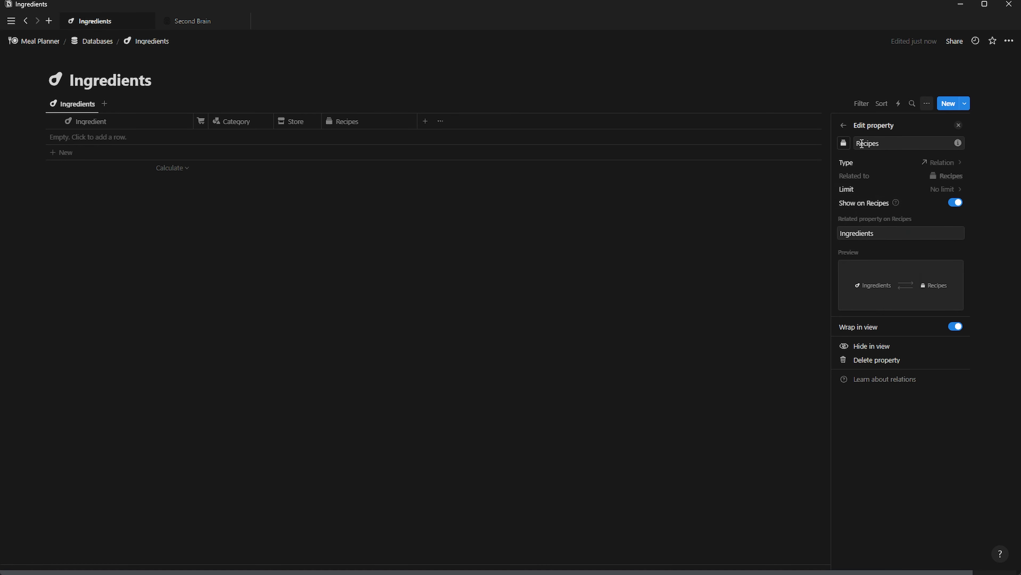
left_click(958, 127)
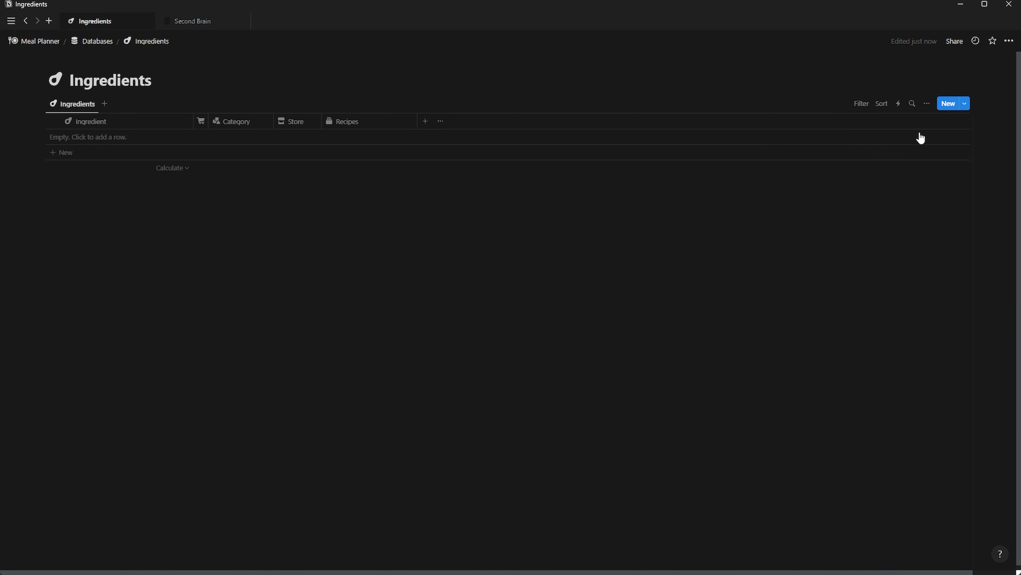
In the Recipes database, give the Ingredients relation the avocado icon and move its column before the star column.
left_click(94, 42)
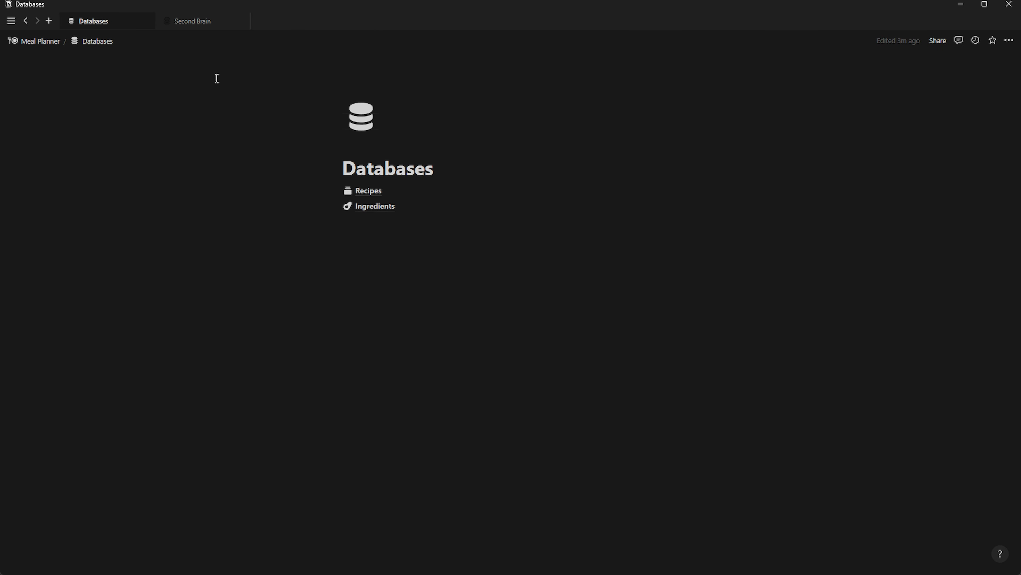
left_click(373, 200)
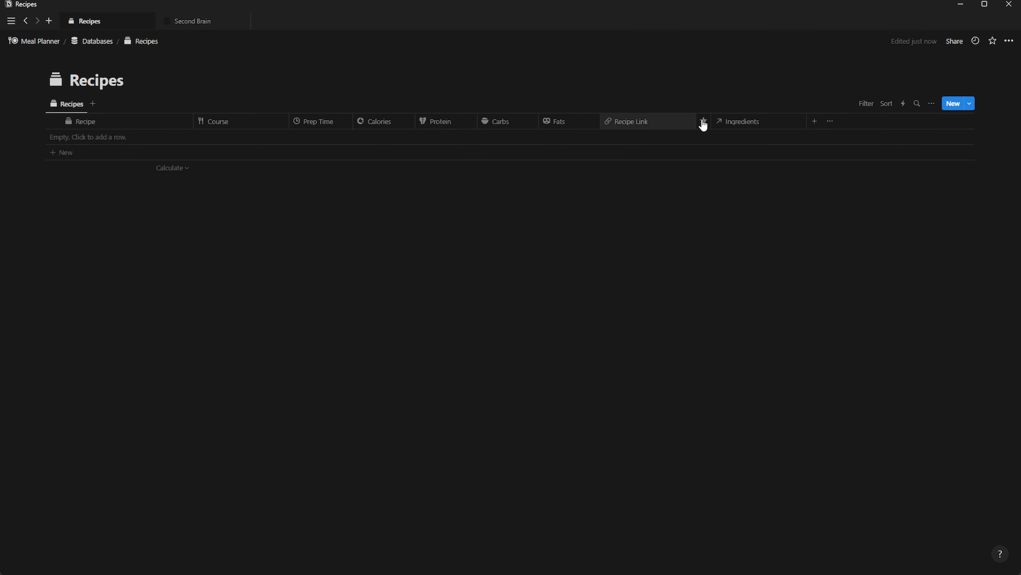
left_click(726, 126)
left_click(723, 140)
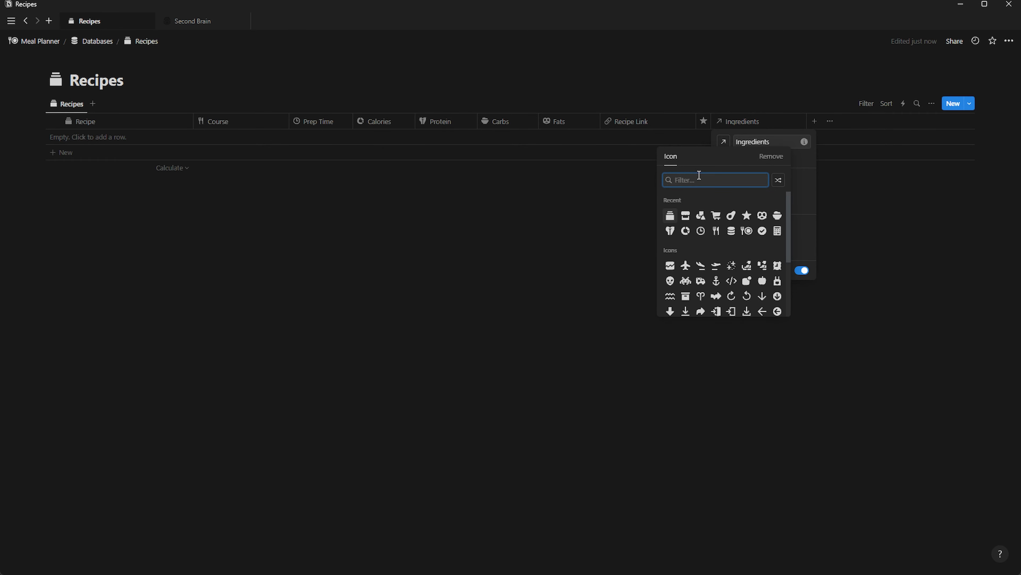
left_click(731, 216)
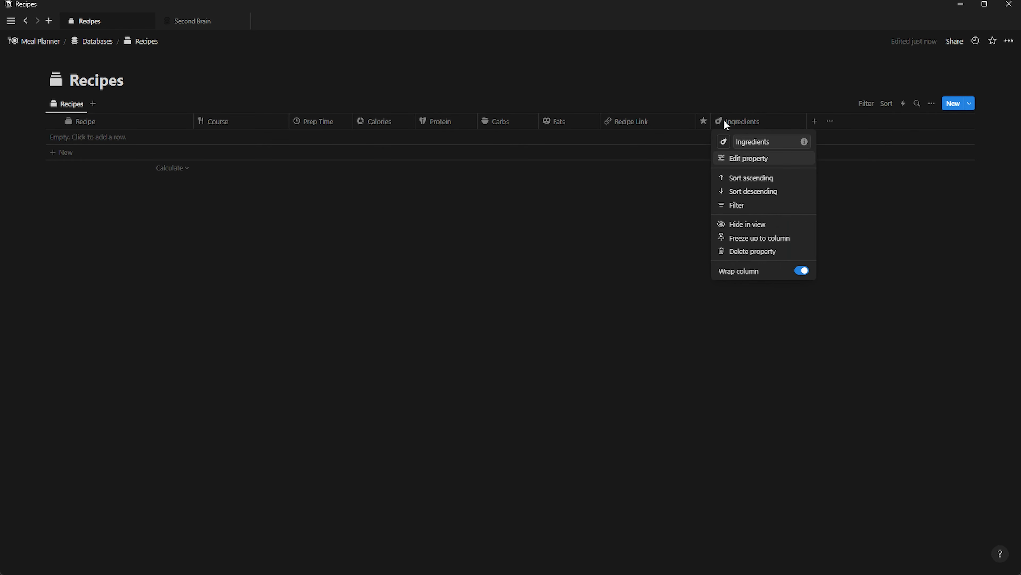
left_click(732, 126)
left_click_drag(731, 126, 708, 128)
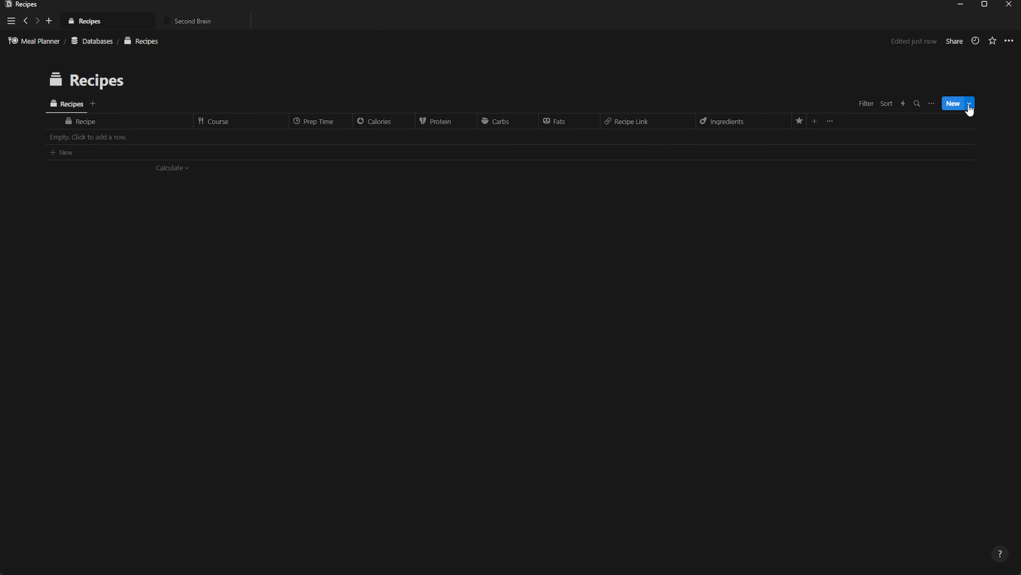
Create a new full-page database named Meal Planner on the Databases page, below Ingredients.
left_click(98, 41)
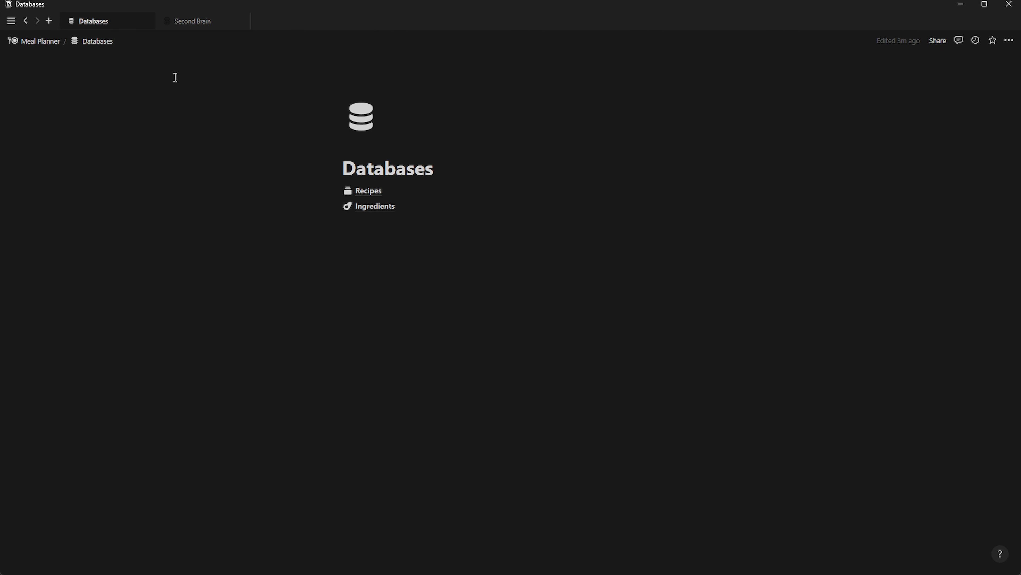
left_click(359, 230)
type("/datab")
key("Down")
key("Return")
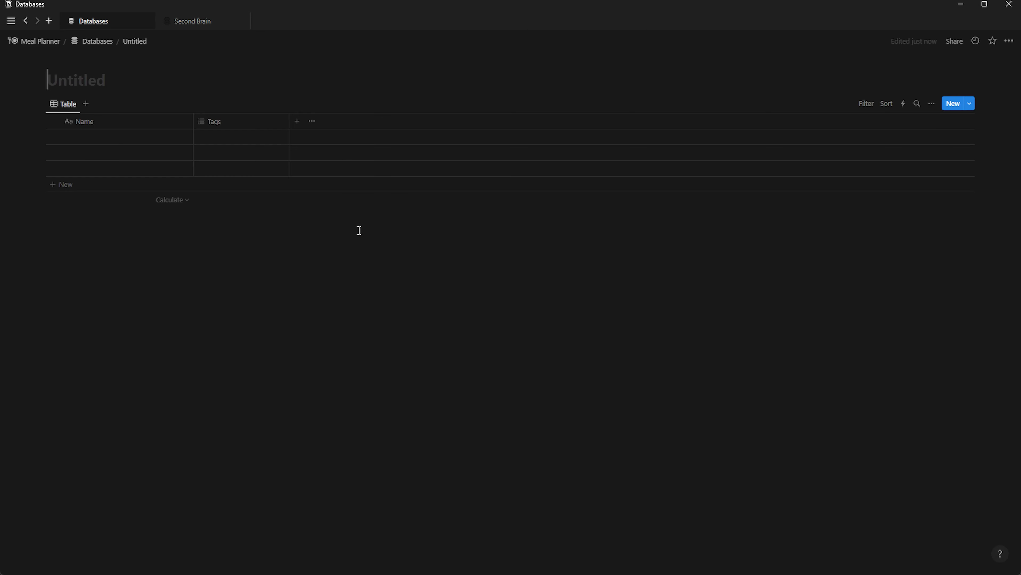
type("Meal Planner")
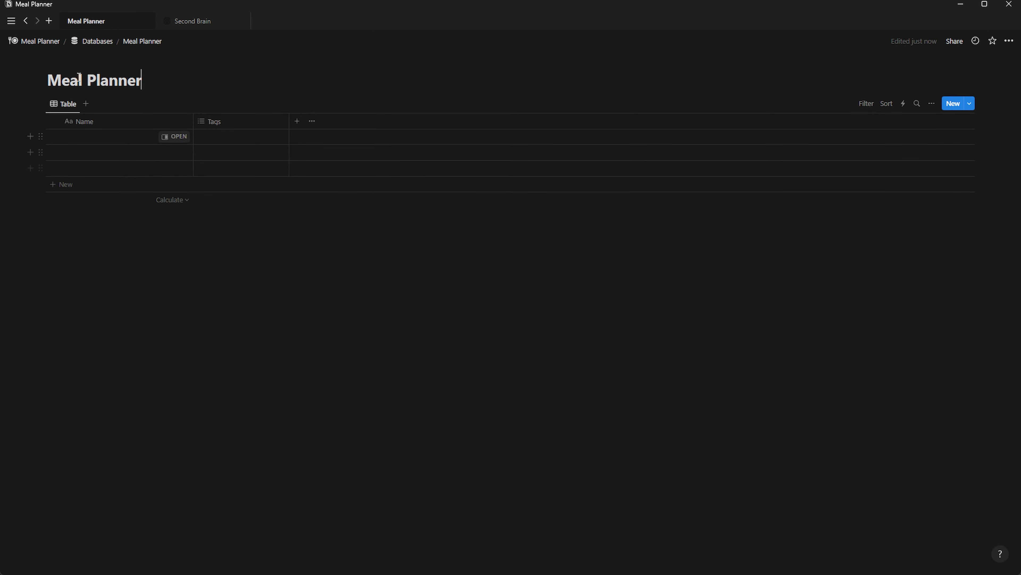
Give the Meal Planner database the white calendar icon found by searching for cale.
left_click(65, 62)
type("cale")
left_click(48, 100)
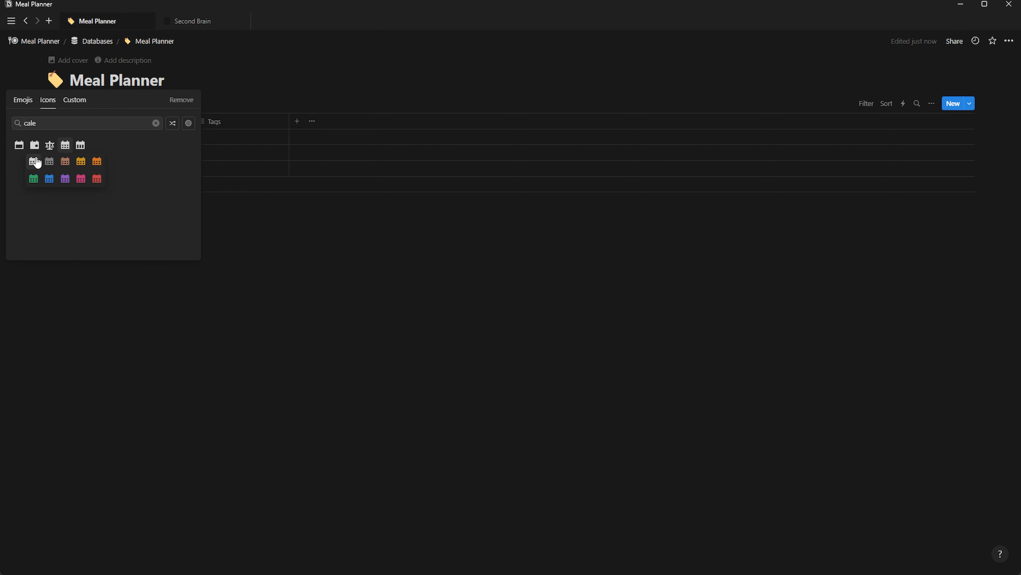
left_click(36, 161)
Rename the table view as Meal Planner and give it the calendar icon.
left_click(60, 103)
left_click(76, 134)
type("Meal Planner")
left_click(844, 142)
left_click(791, 218)
left_click(958, 125)
Delete the Tags property and the three empty rows from the Meal Planner database.
left_click(262, 121)
left_click(230, 278)
left_click_drag(28, 135, 62, 171)
key("Delete")
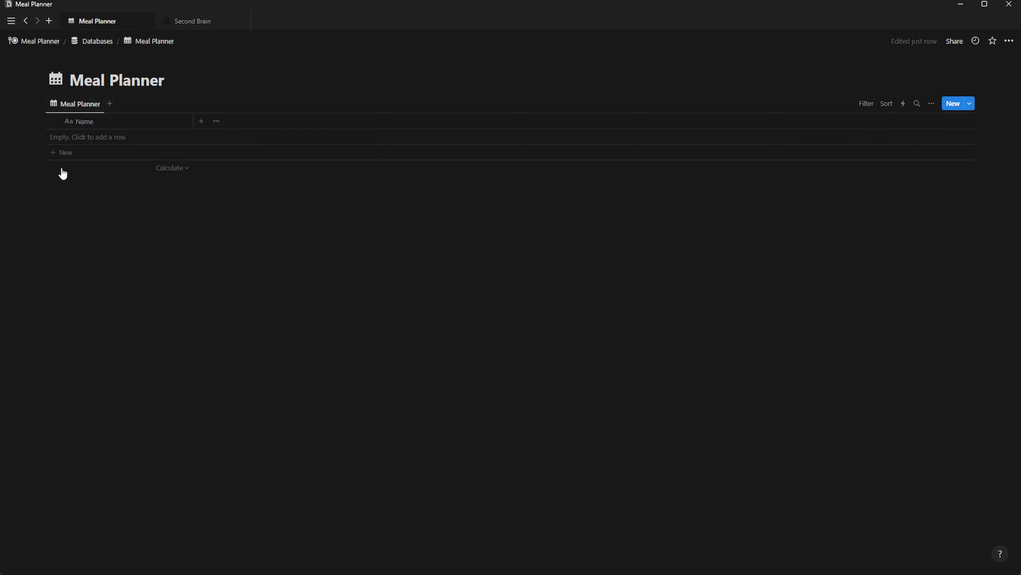
Rename the Name property to Menu of the Day and give it the calendar icon.
left_click(106, 126)
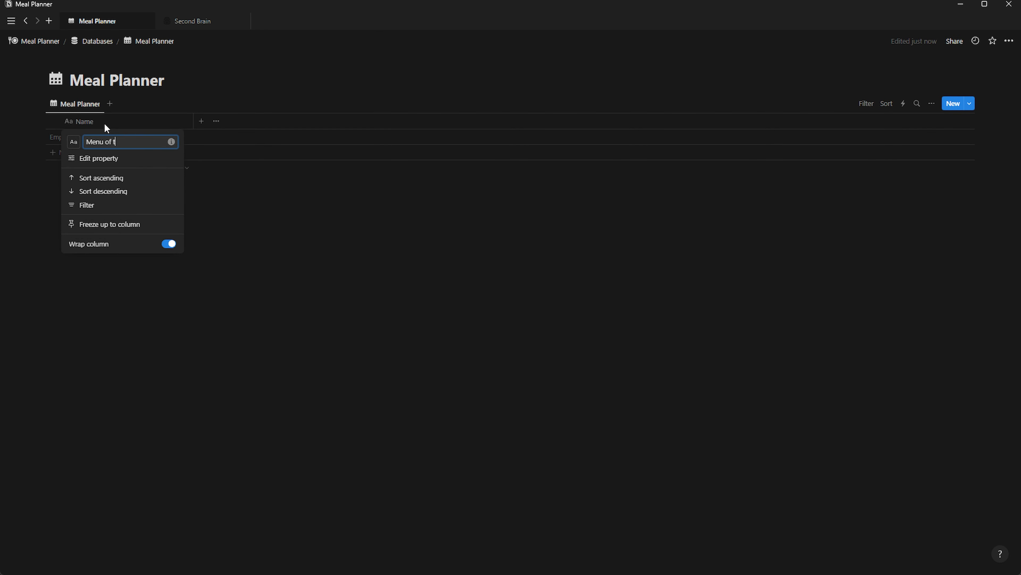
type("Menu of the Day")
left_click(73, 142)
left_click(30, 209)
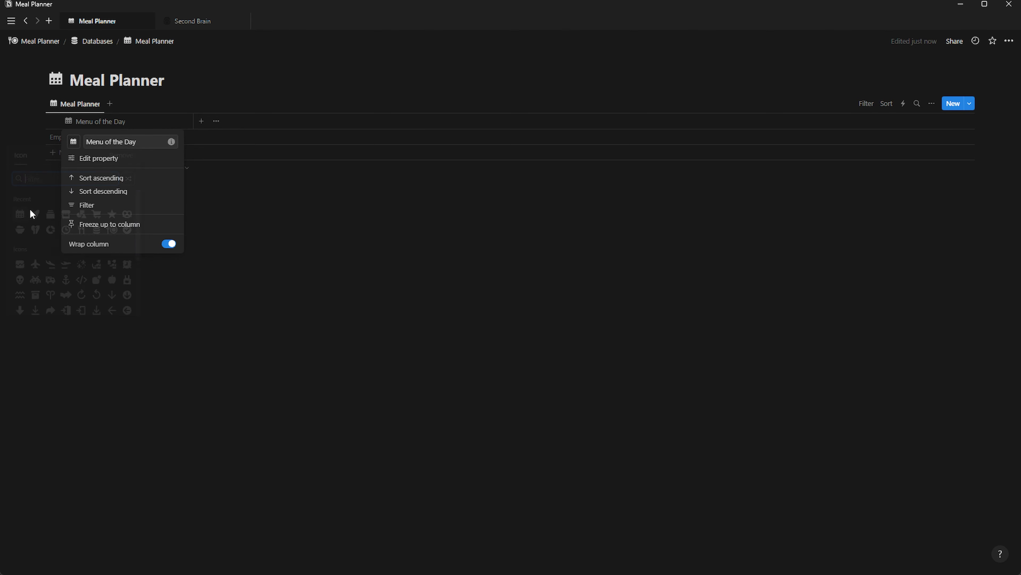
left_click(197, 125)
Add a Date property named Date to the Meal Planner database and choose its time format.
left_click(201, 121)
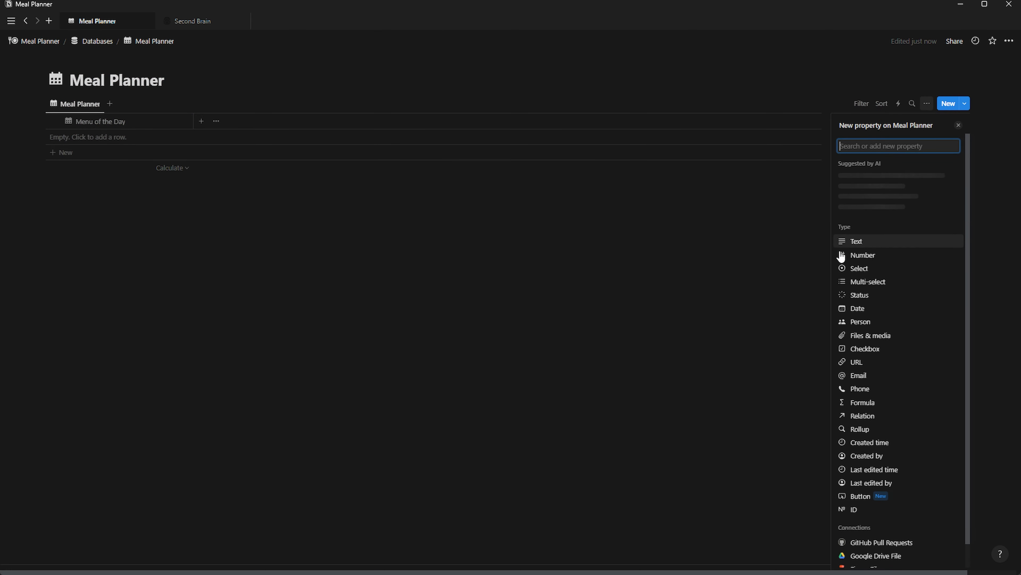
left_click(857, 308)
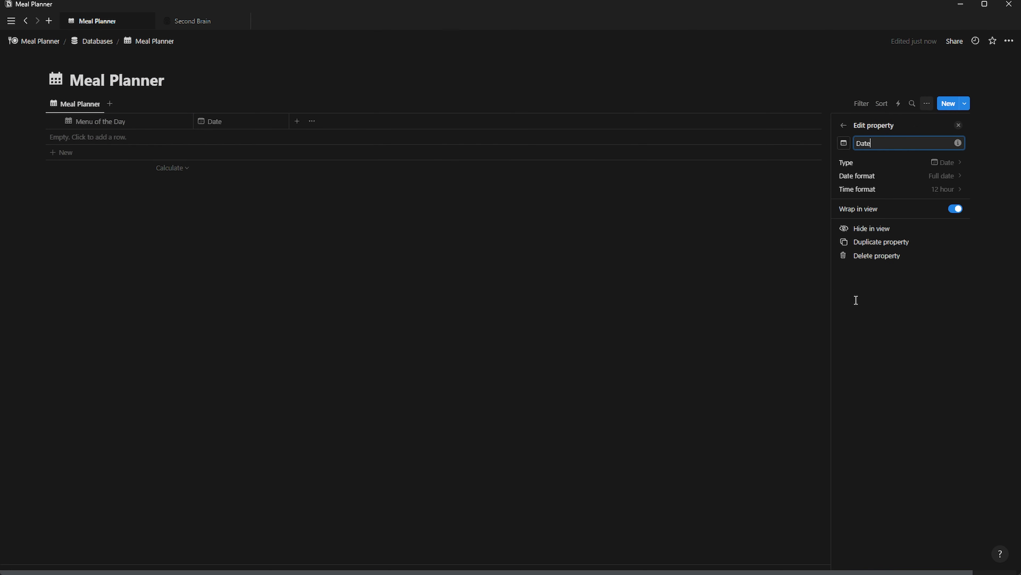
left_click(923, 189)
left_click(913, 233)
left_click(960, 128)
Add a one-way Relation property named Breackfast that links to the Recipes database with no limit.
left_click(297, 121)
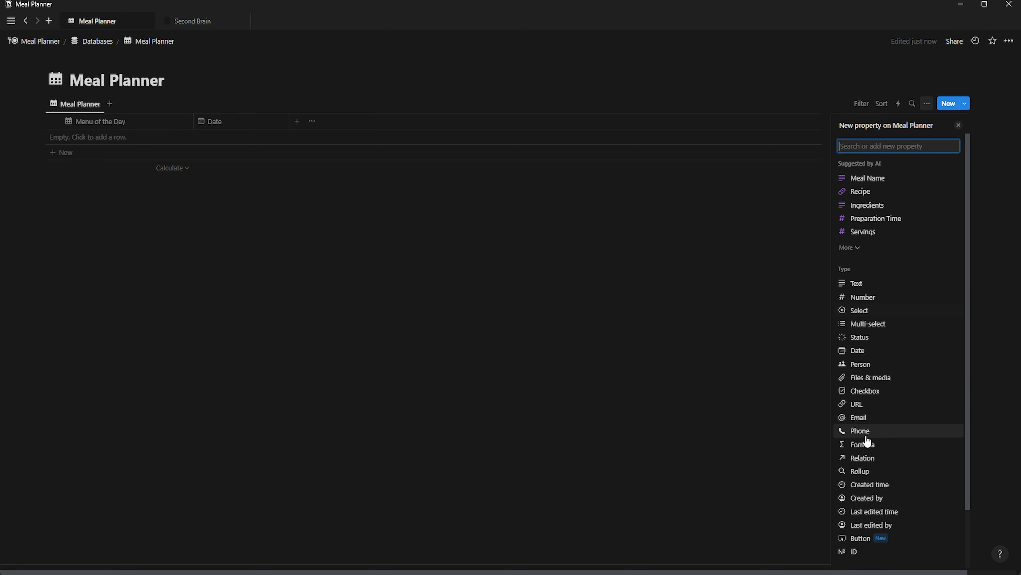
left_click(864, 457)
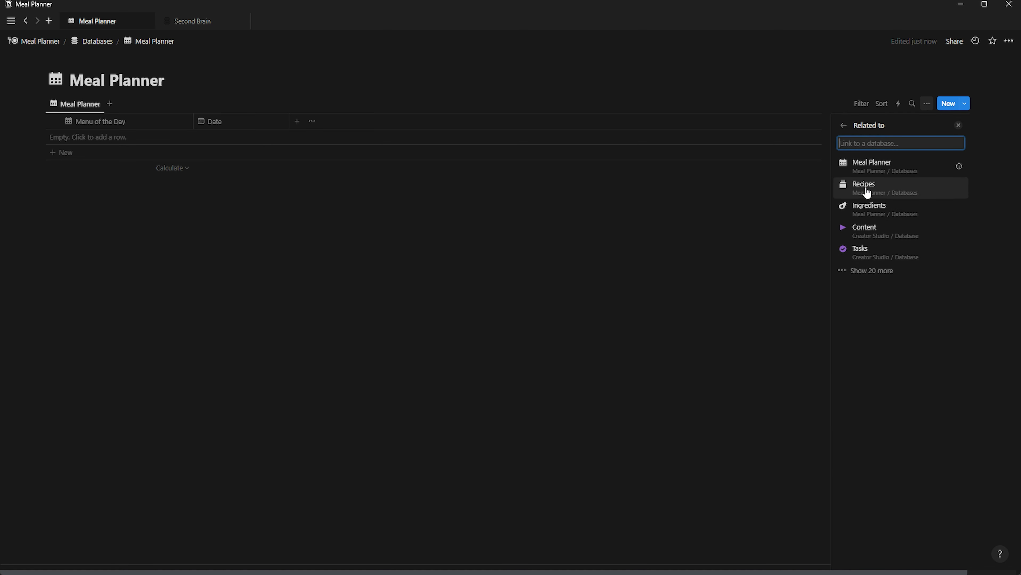
left_click(867, 192)
key("ctrl+BackSpace")
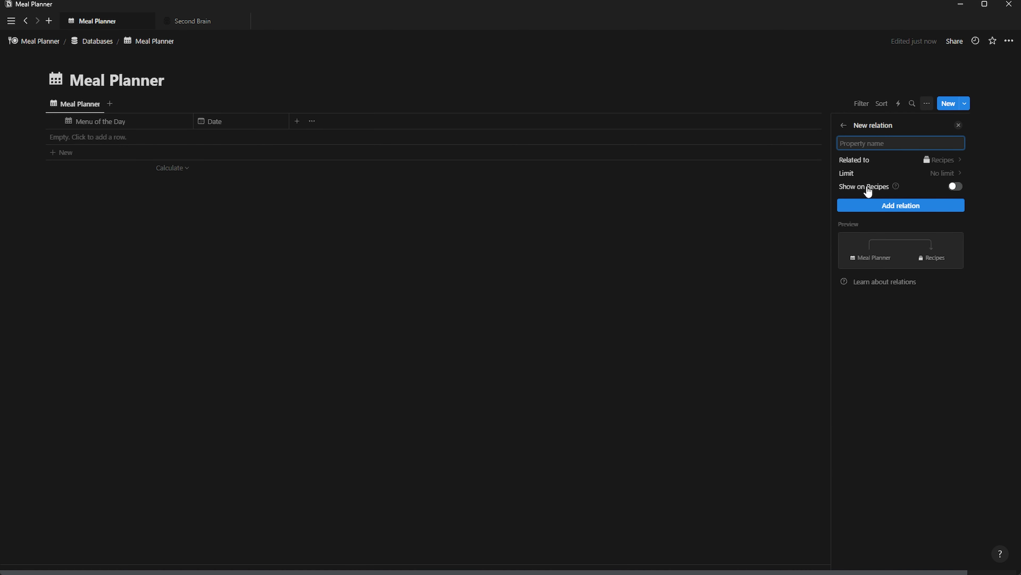
type("Breackfast")
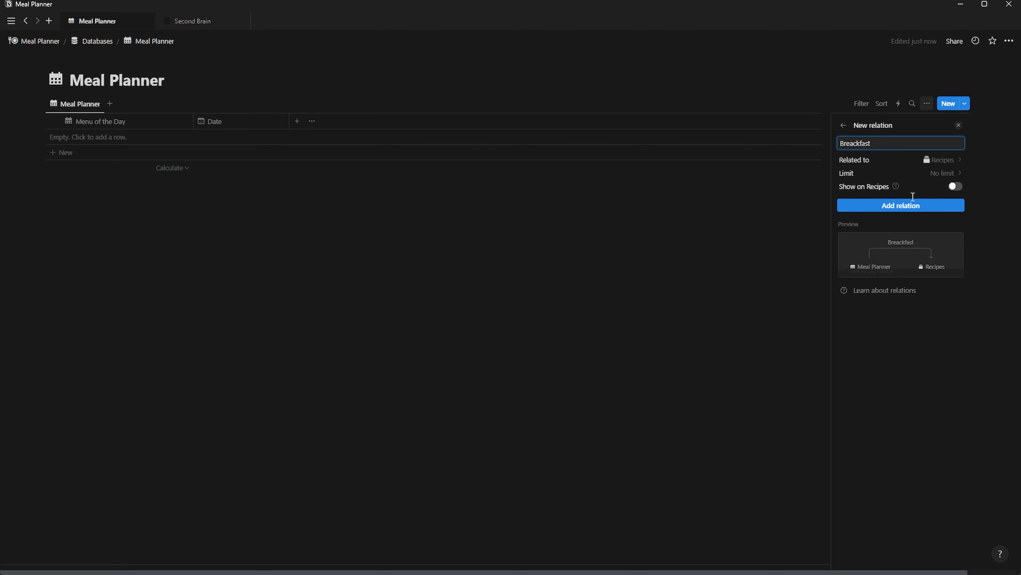
left_click(898, 205)
Give the Breackfast property the three-piece cutlery icon found by searching for food.
left_click(844, 144)
type("food")
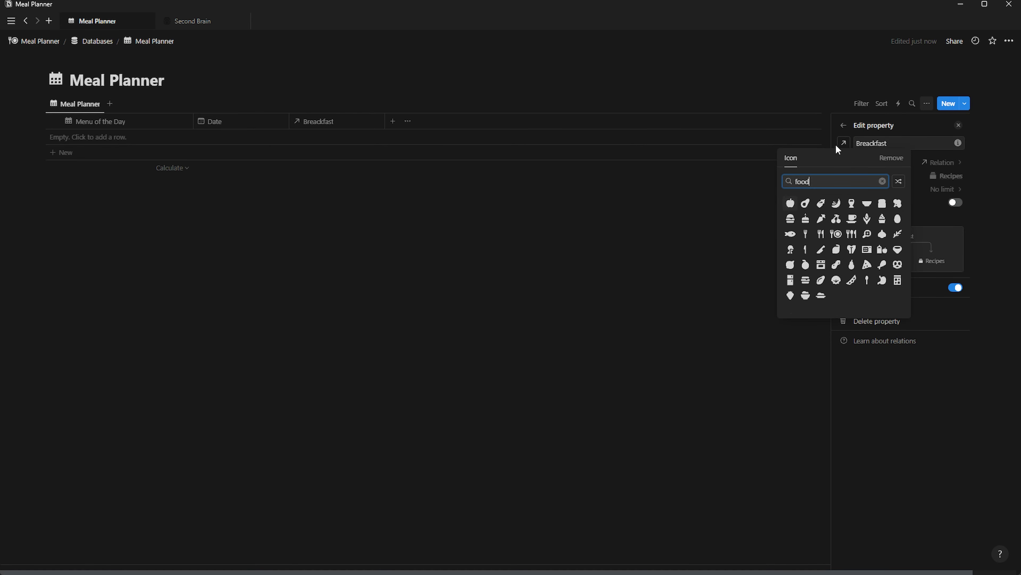
left_click(853, 235)
left_click(959, 126)
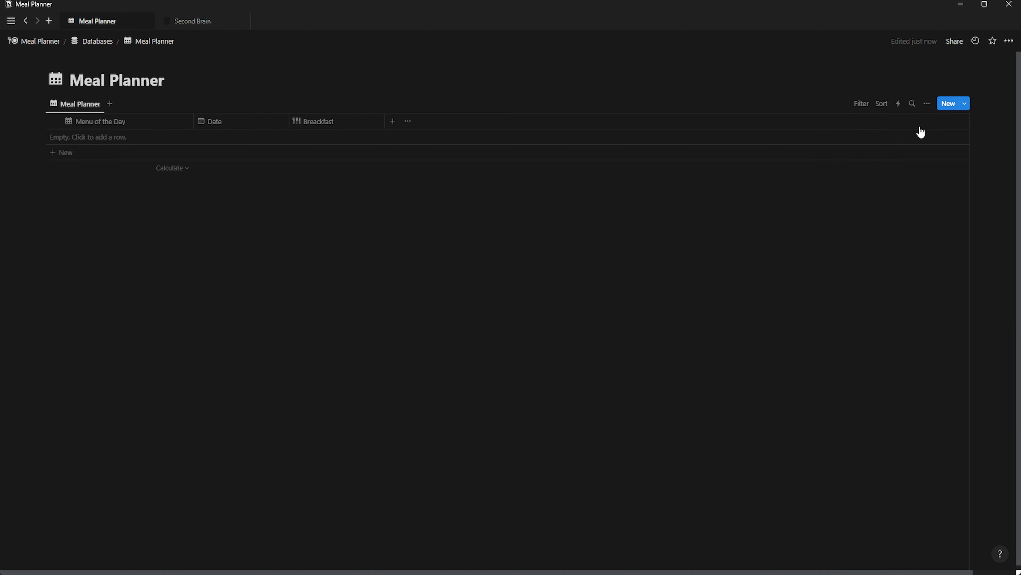
Add a one-way Relation property named Lunch that links to the Recipes database and give it the three-piece cutlery icon.
left_click(393, 121)
left_click(865, 458)
left_click(863, 184)
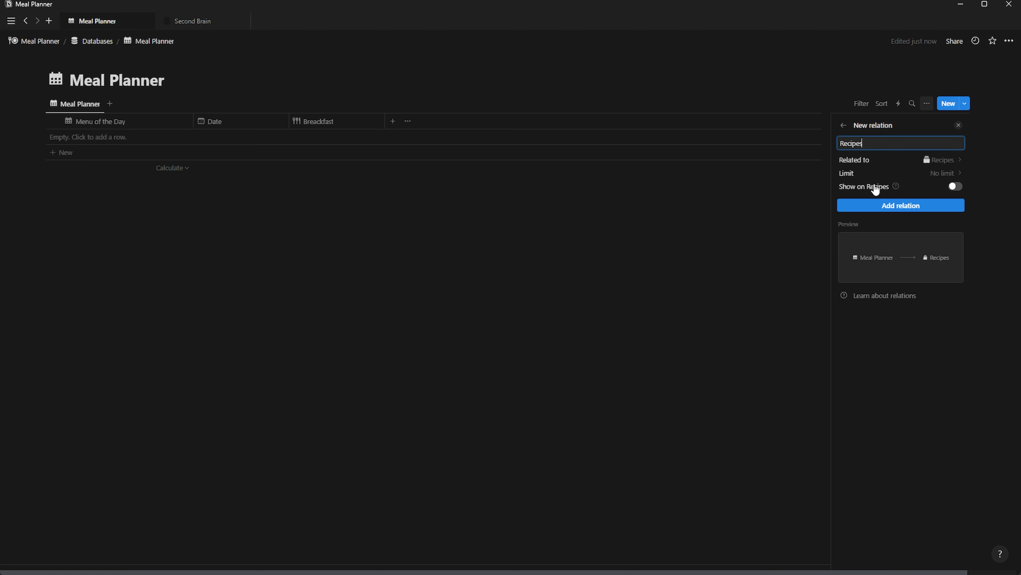
type("Lunch")
left_click(900, 205)
left_click(843, 143)
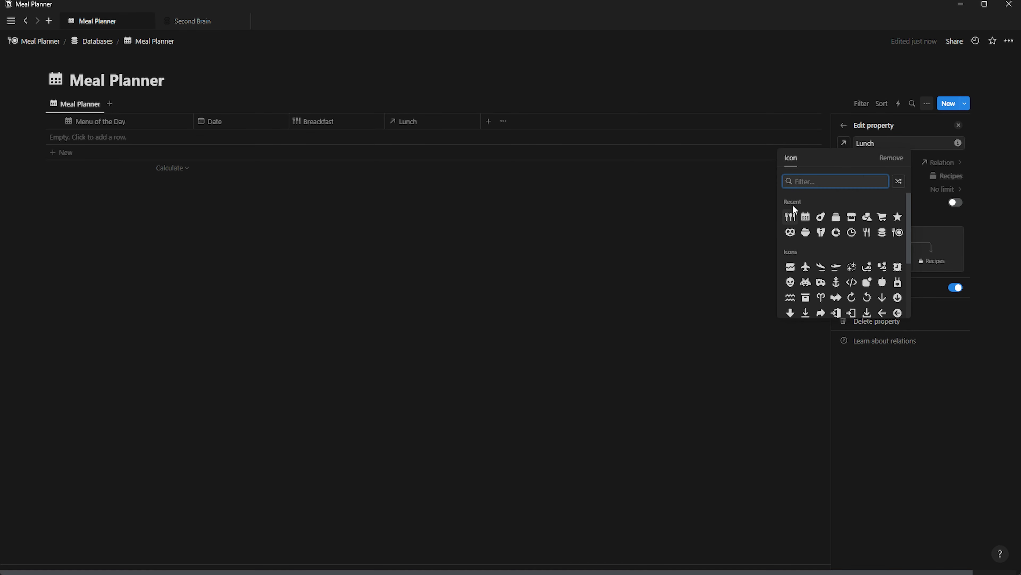
left_click(792, 206)
left_click(959, 126)
Add a one-way Relation property named Dinner linked to the Recipes database, with the same three-piece cutlery icon.
left_click(488, 121)
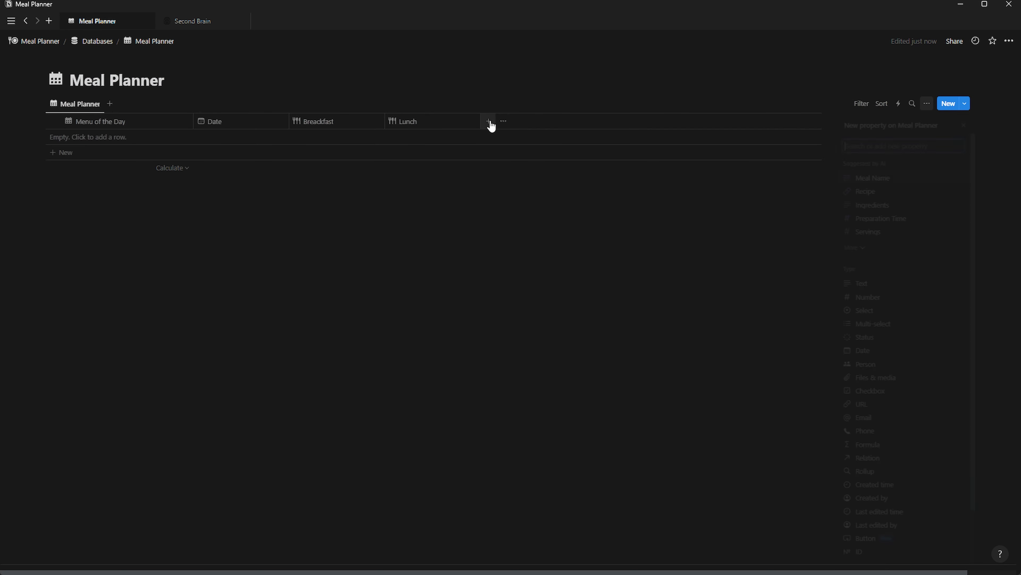
left_click(862, 459)
left_click(866, 185)
type("Dinner")
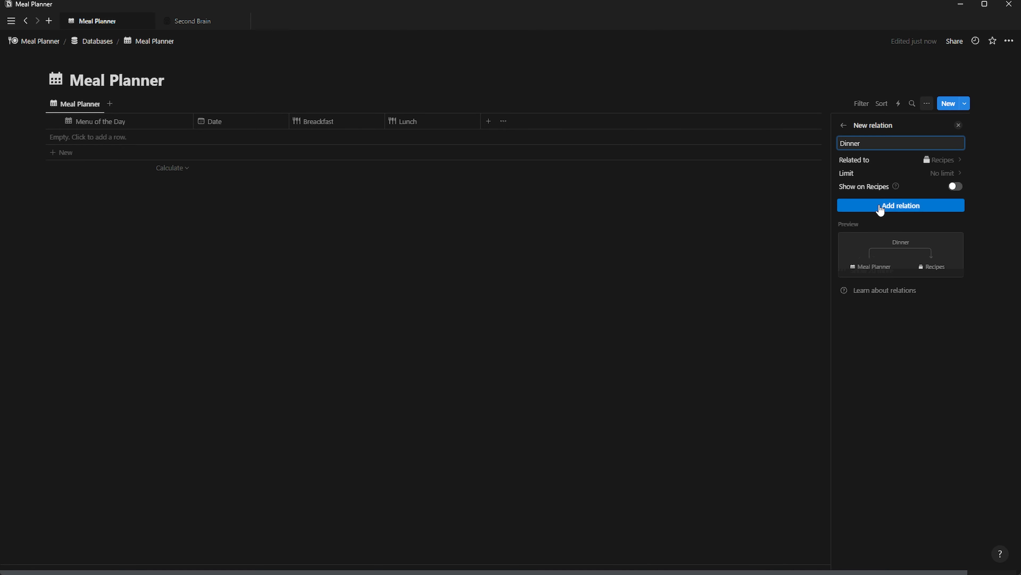
left_click(880, 206)
left_click(843, 143)
left_click(792, 206)
left_click(959, 126)
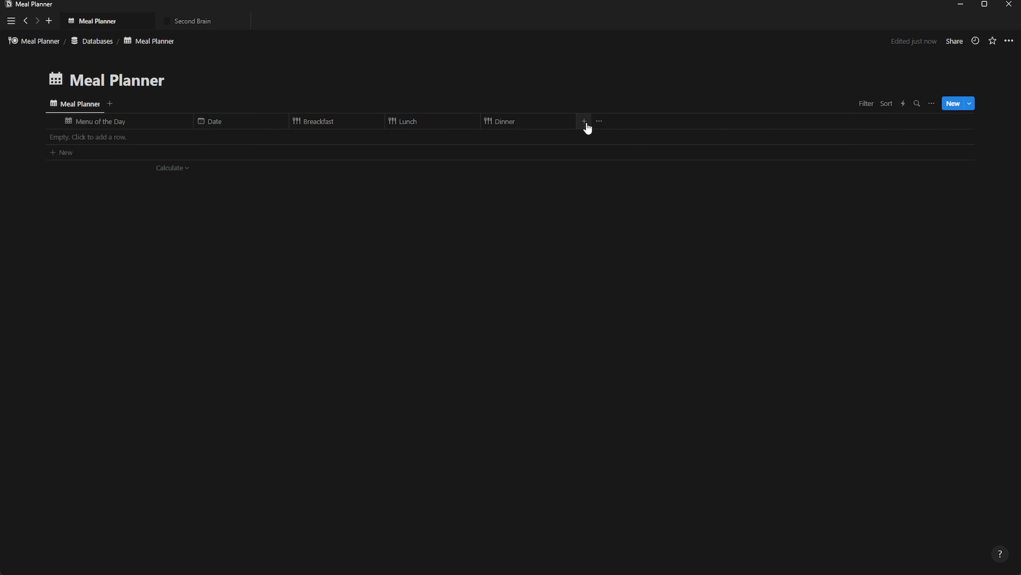
Add a Number property named Calories and give it the chart donut icon.
left_click(585, 123)
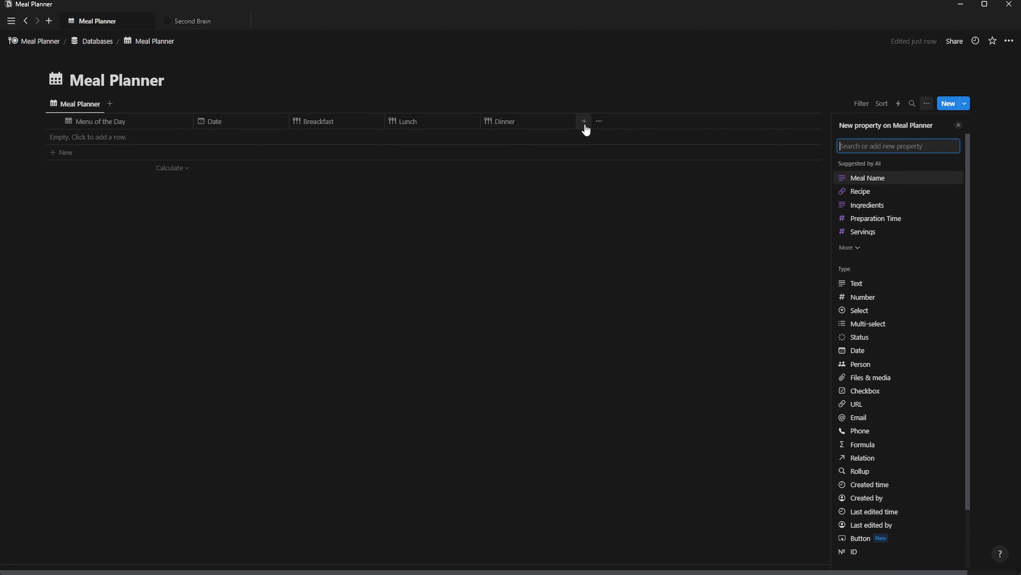
left_click(861, 302)
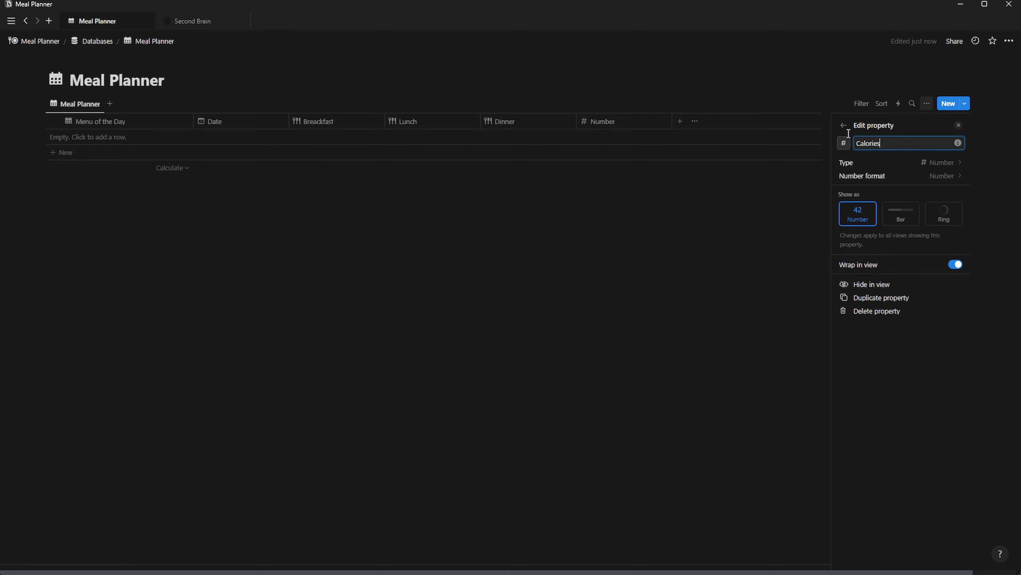
left_click(844, 143)
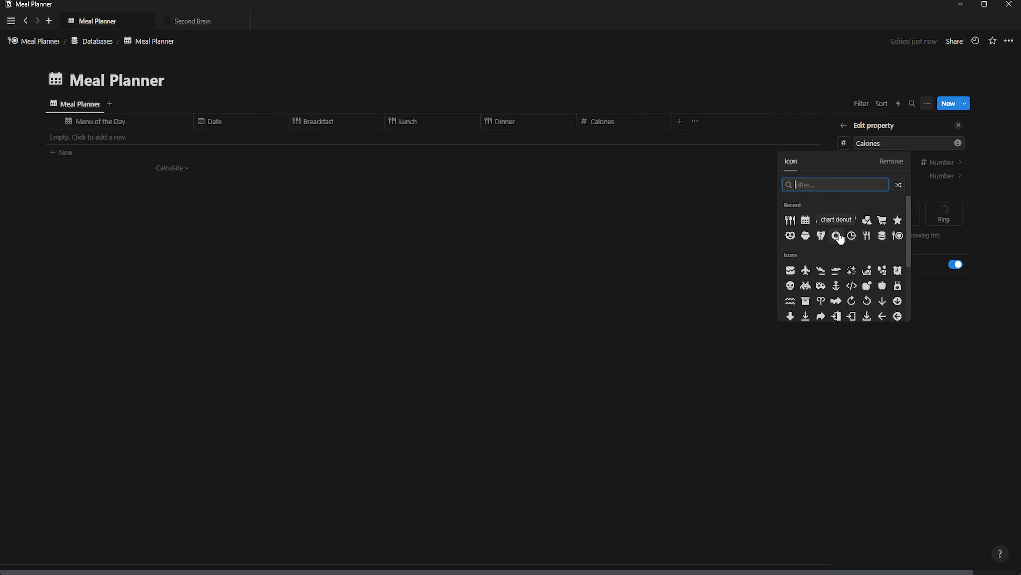
left_click(838, 234)
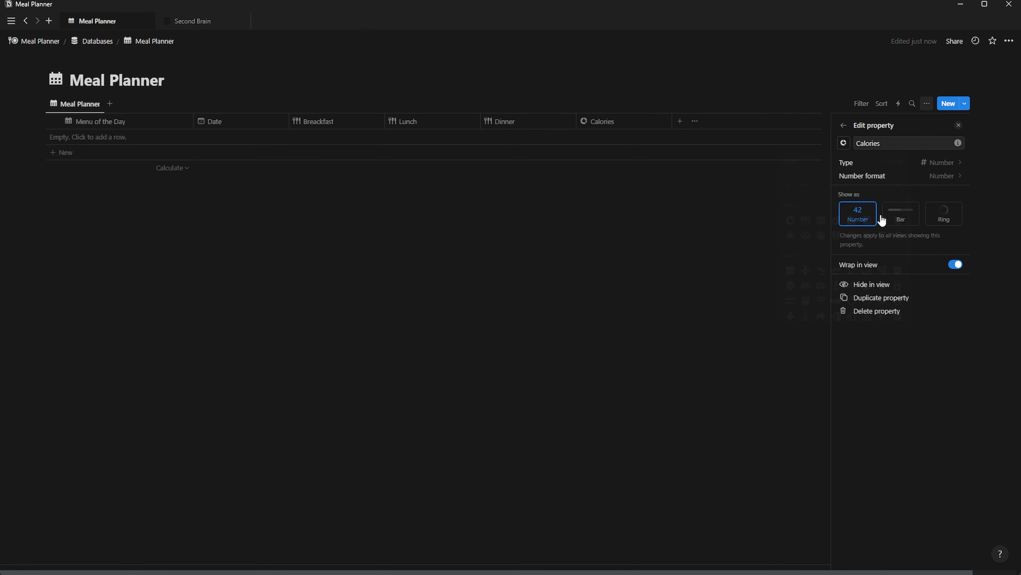
left_click(958, 127)
Add a Text property named (Label) Breackfast and give it the tag icon found by searching for tag.
left_click(679, 122)
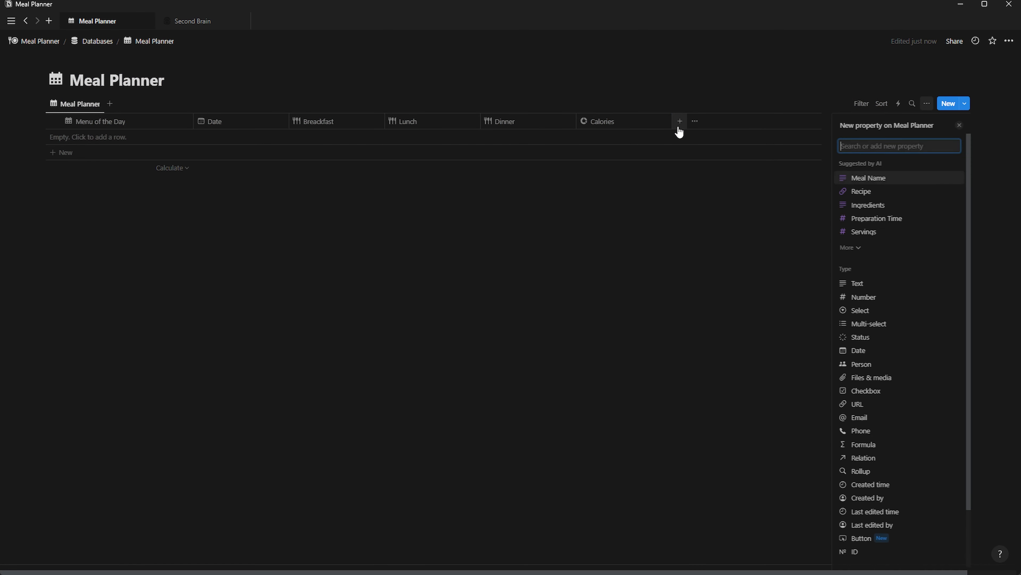
left_click(861, 284)
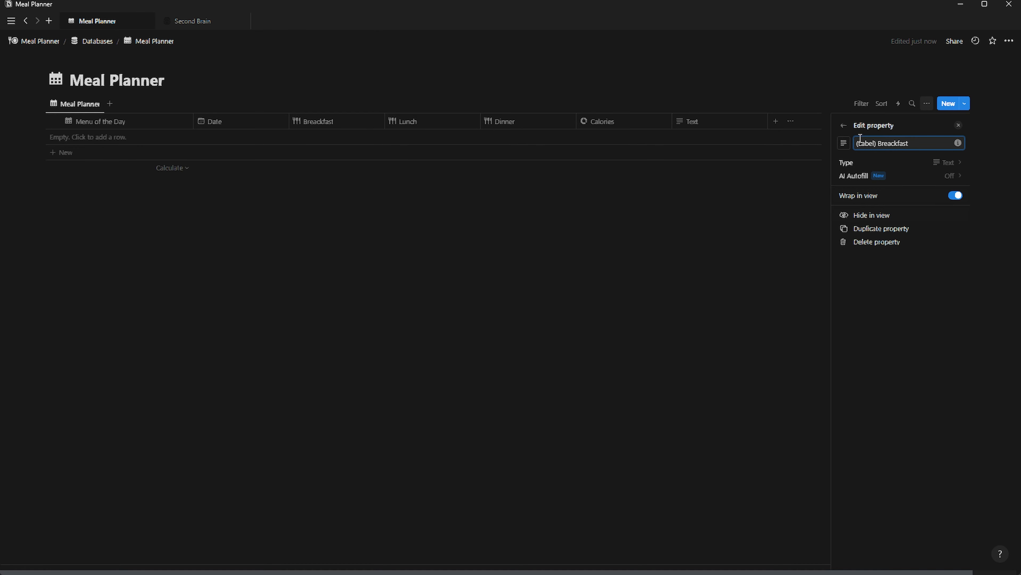
left_click(843, 143)
type("tag")
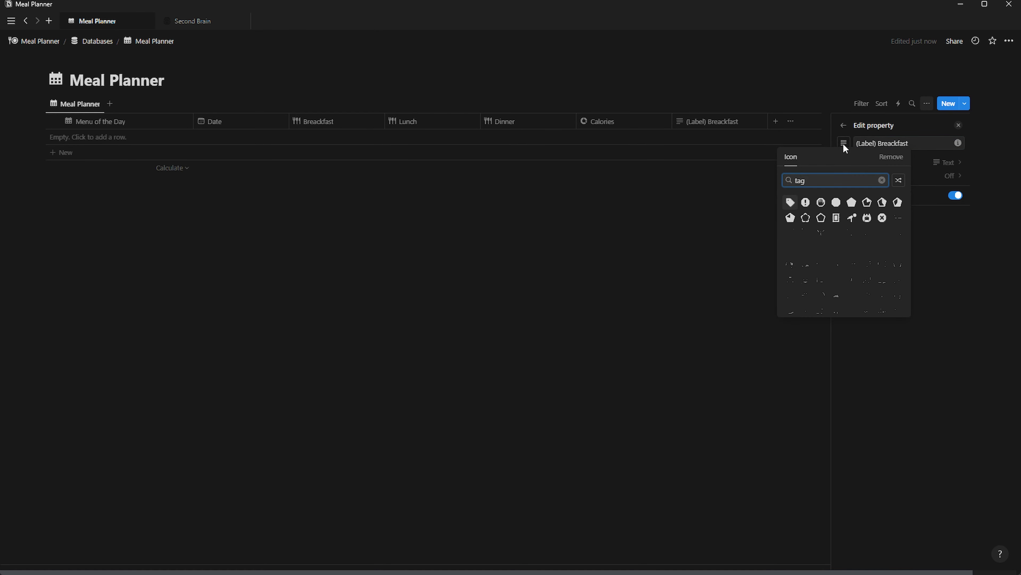
left_click(790, 202)
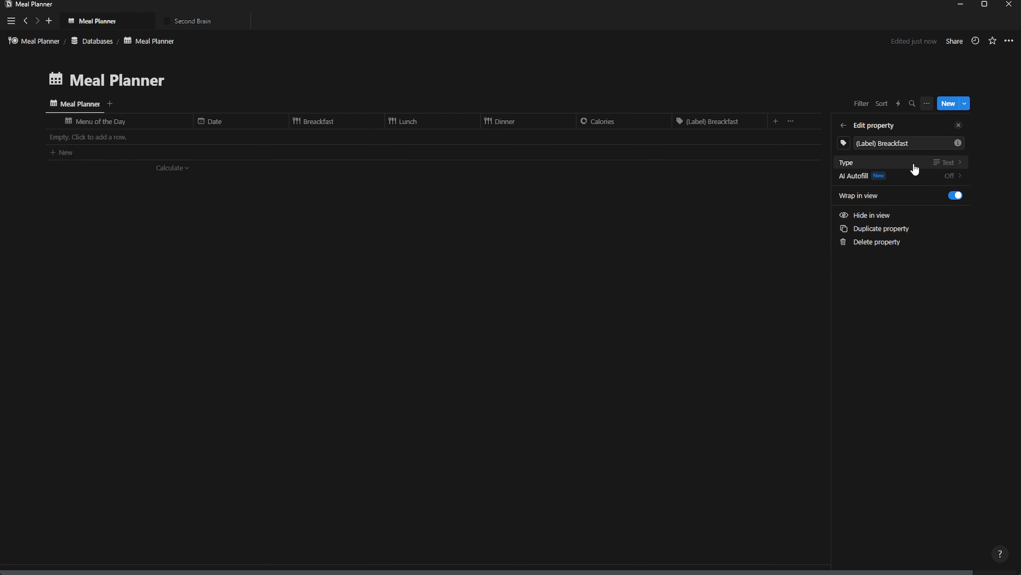
left_click(960, 132)
Duplicate the (Label) Breackfast property and rename the copy to (Label) Lunch.
left_click(731, 122)
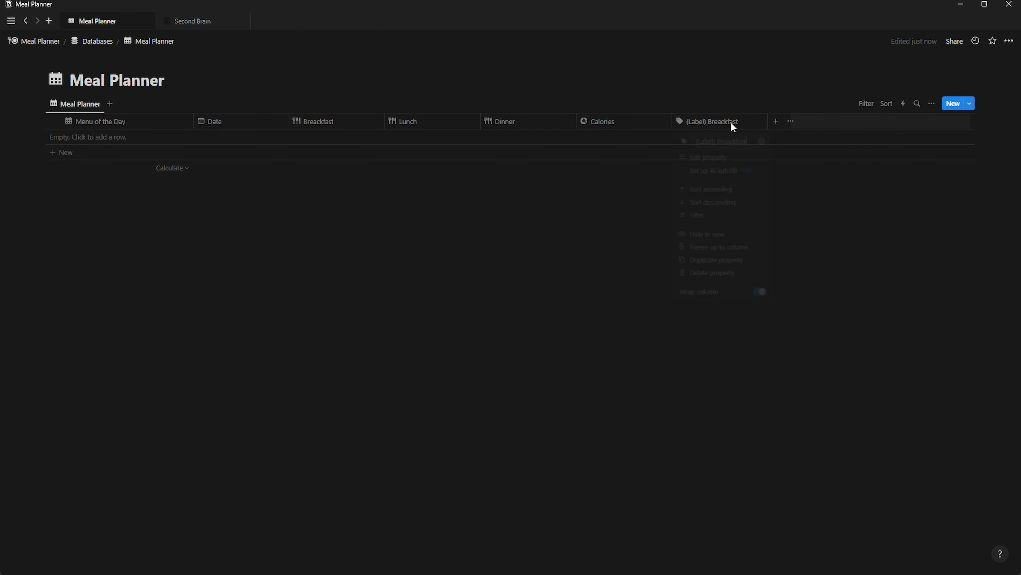
left_click(714, 264)
left_click_drag(817, 141, 862, 143)
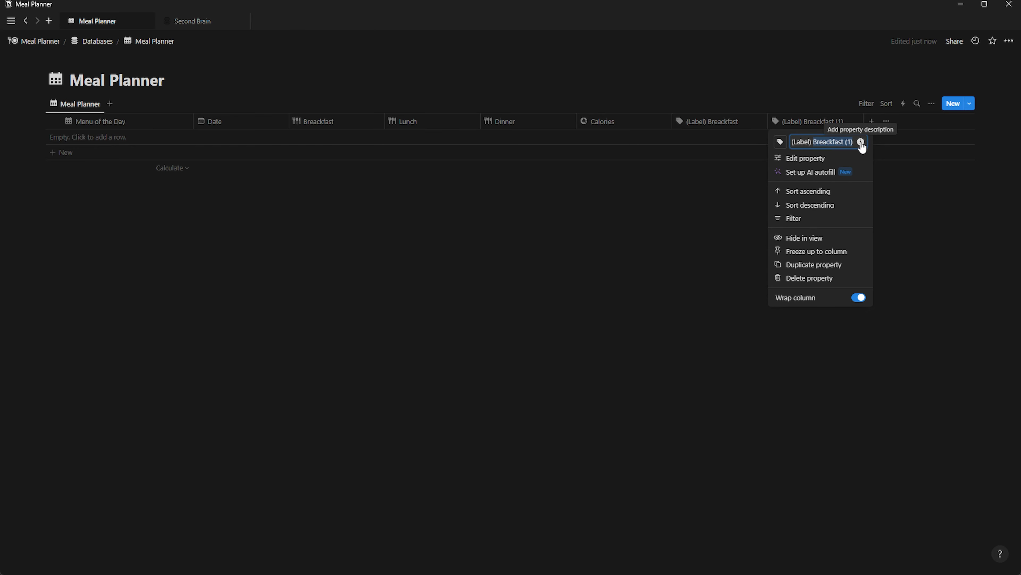
type("Lunch")
key("Return")
Duplicate the (Label) Lunch property and rename the copy to (Label) Dinner.
left_click(812, 121)
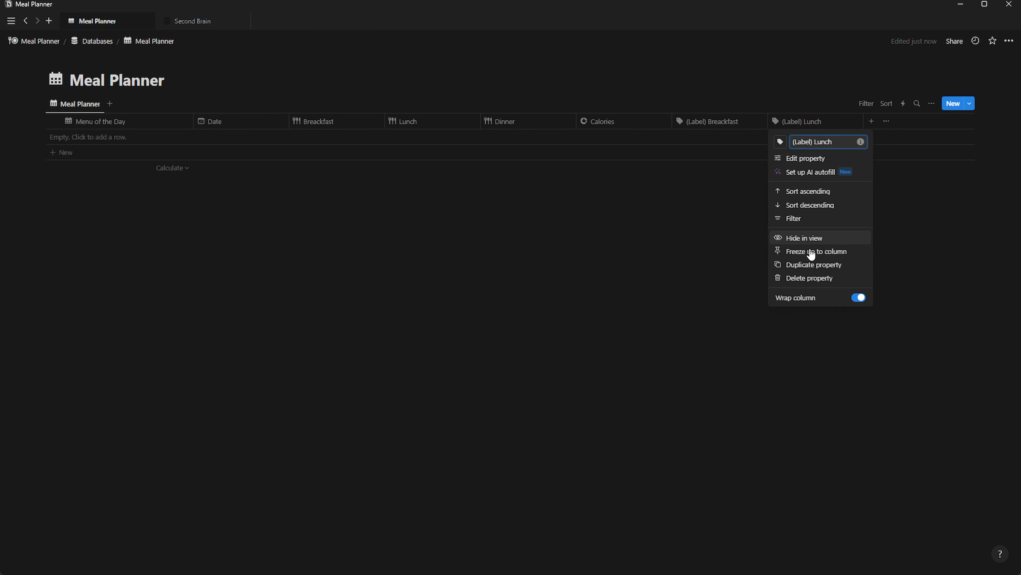
left_click(812, 265)
left_click_drag(909, 141, 936, 140)
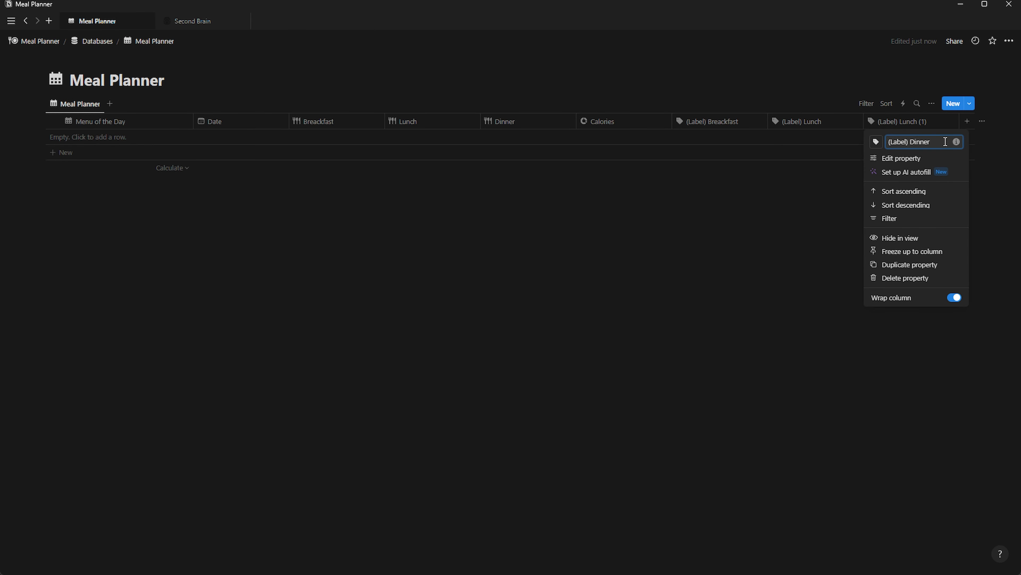
key("Return")
Go to the Recipes database and create a template in it titled New Recipe.
left_click(91, 42)
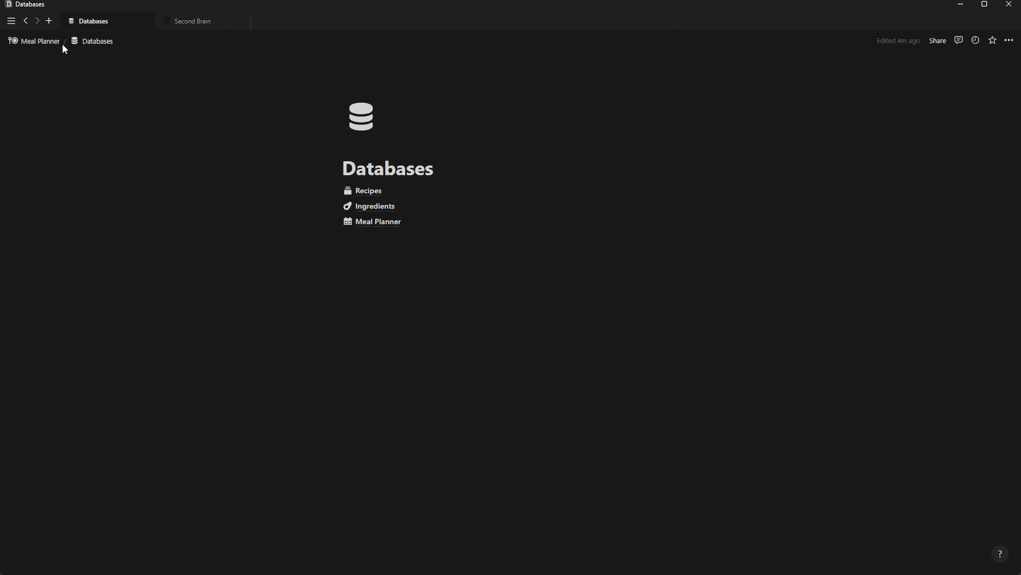
left_click(53, 43)
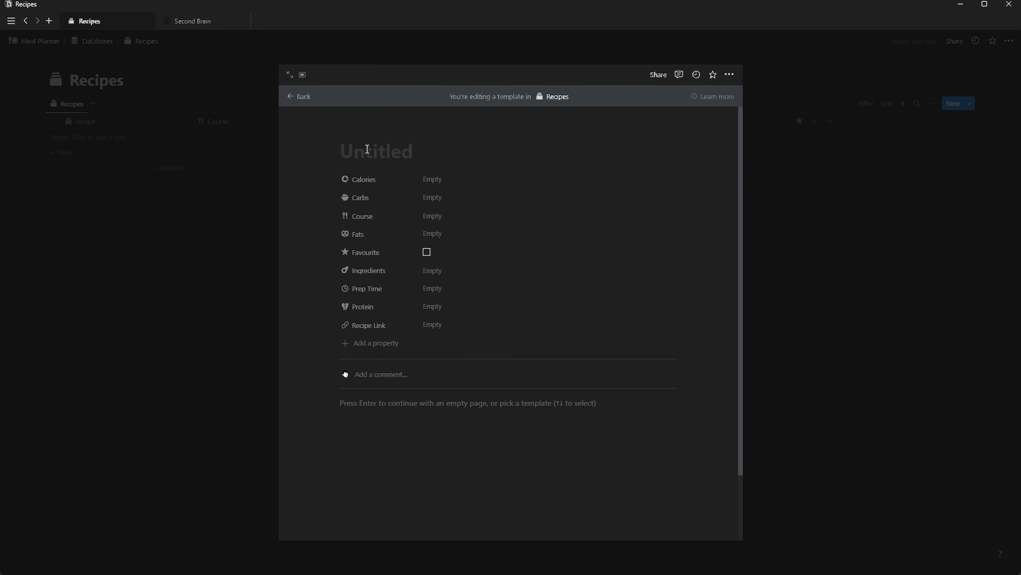
type("New Recipe")
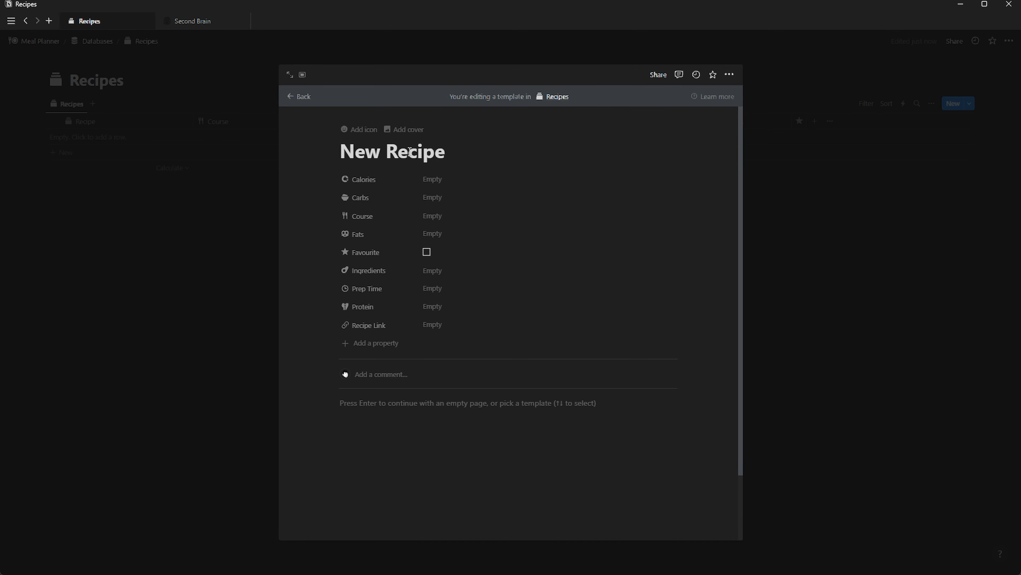
Reorder the New Recipe template's properties so Prep Time follows Course and Carbs follows Protein.
left_click_drag(335, 183, 335, 326)
left_click_drag(341, 277, 342, 212)
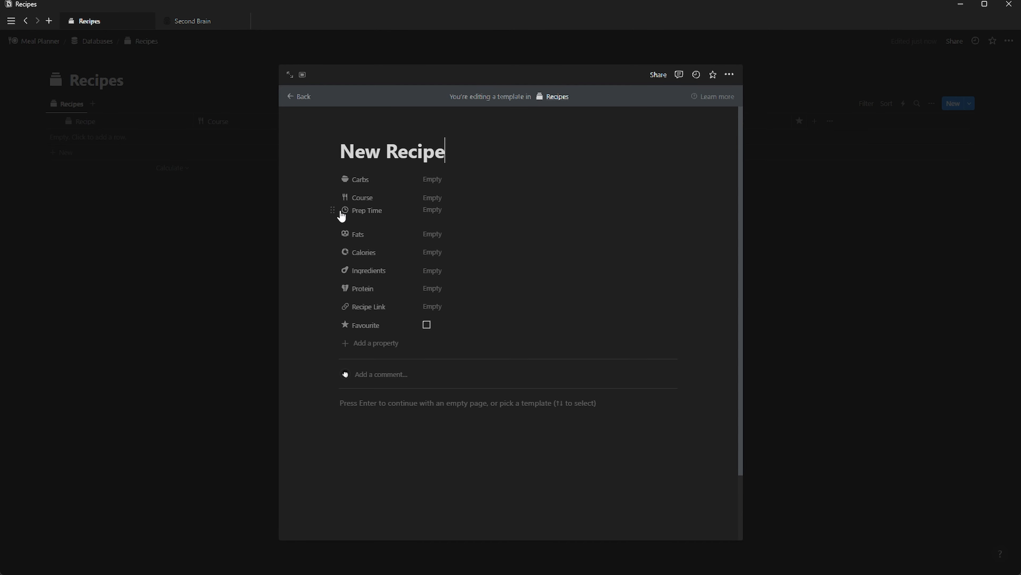
left_click_drag(333, 178, 328, 286)
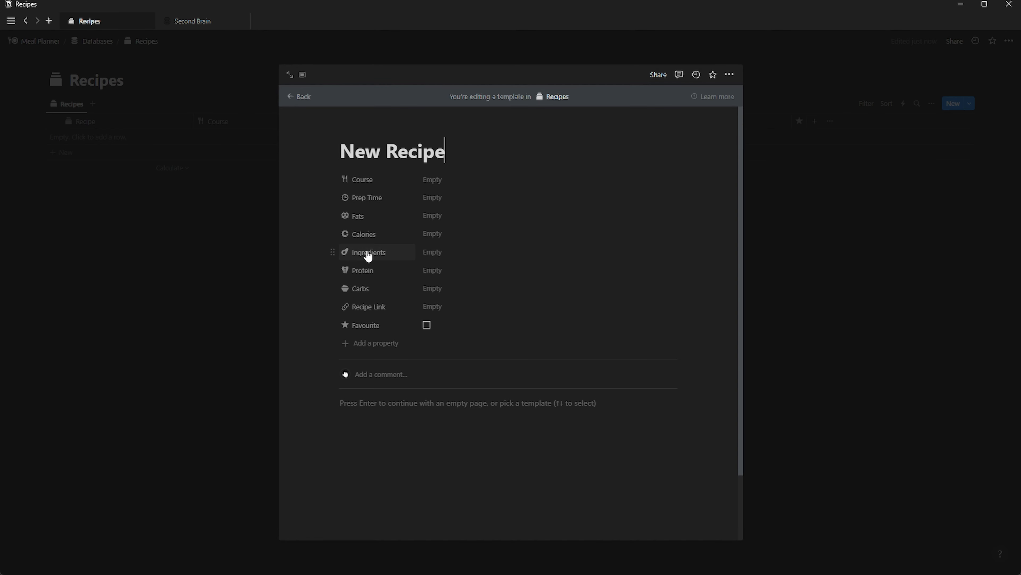
Show the Ingredients property as a page section and move Fats further down the template's property list.
left_click(368, 256)
mouse_move(429, 271)
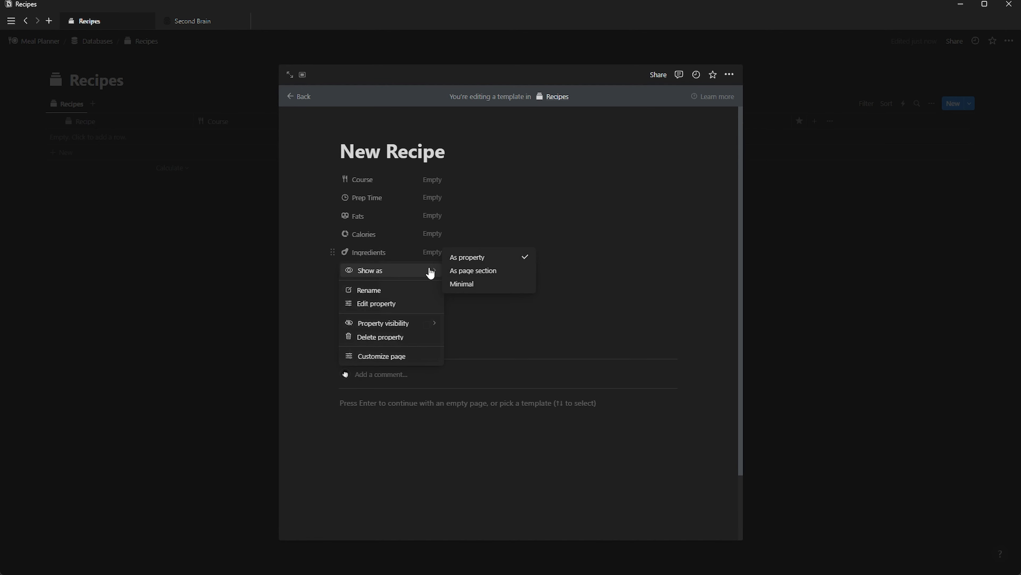
left_click(478, 276)
left_click_drag(333, 217, 347, 257)
Give the New Recipe template the same icon as the Recipes database and close the template.
left_click(356, 134)
left_click(303, 201)
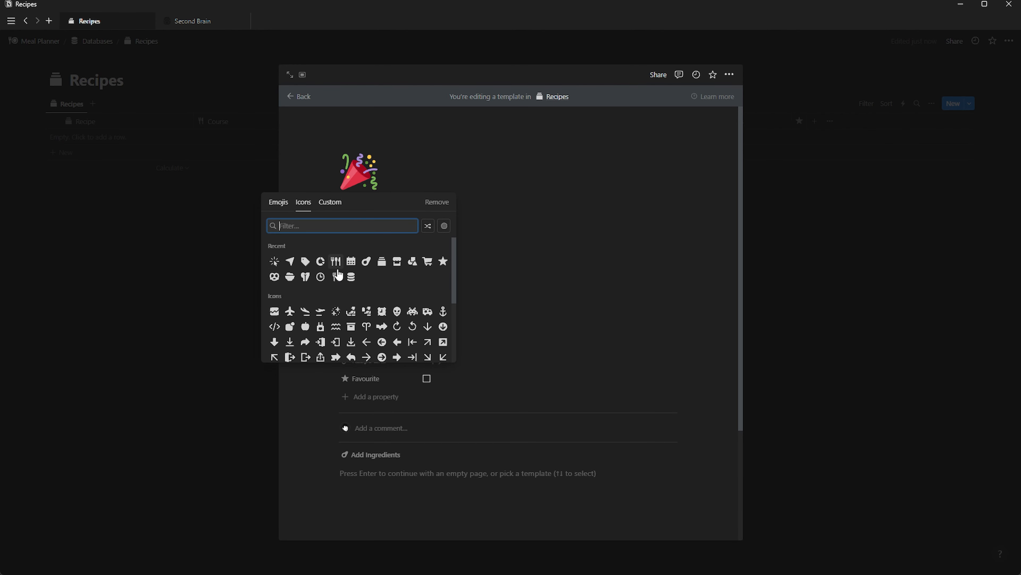
left_click(384, 263)
left_click(265, 211)
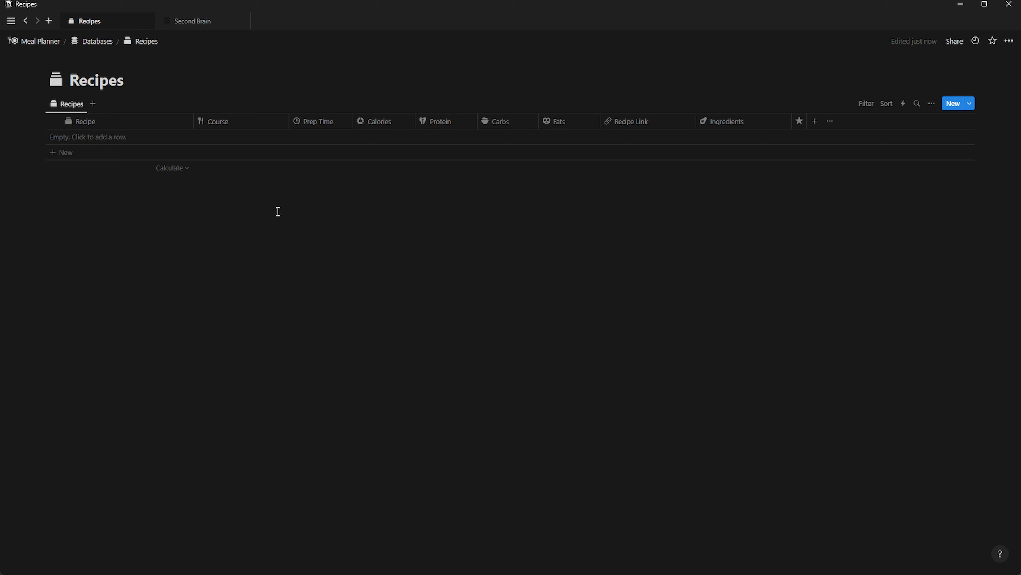
Set New Recipe as the default template for all views in Recipes.
left_click(970, 103)
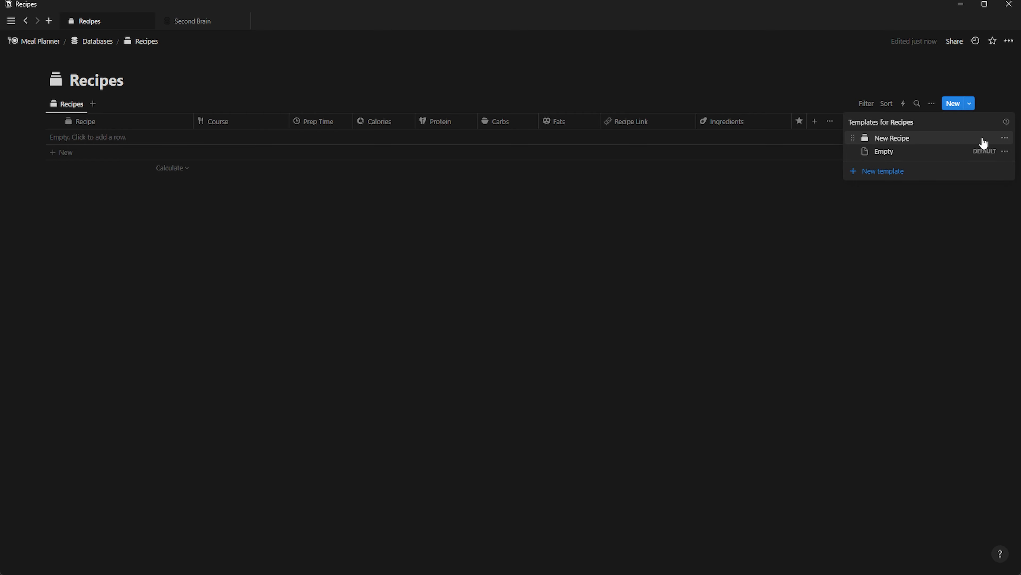
left_click(1006, 140)
left_click(921, 124)
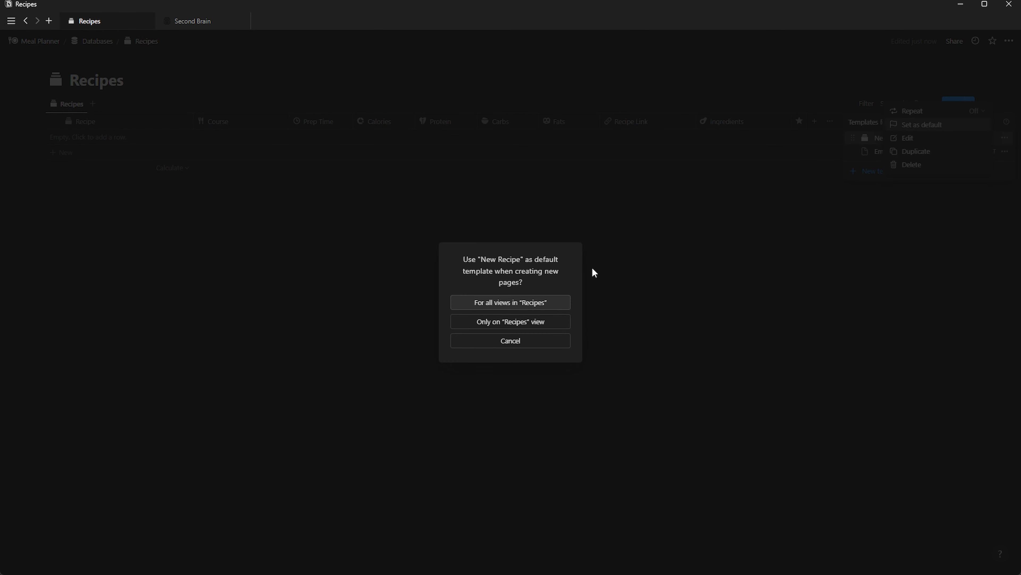
left_click(539, 305)
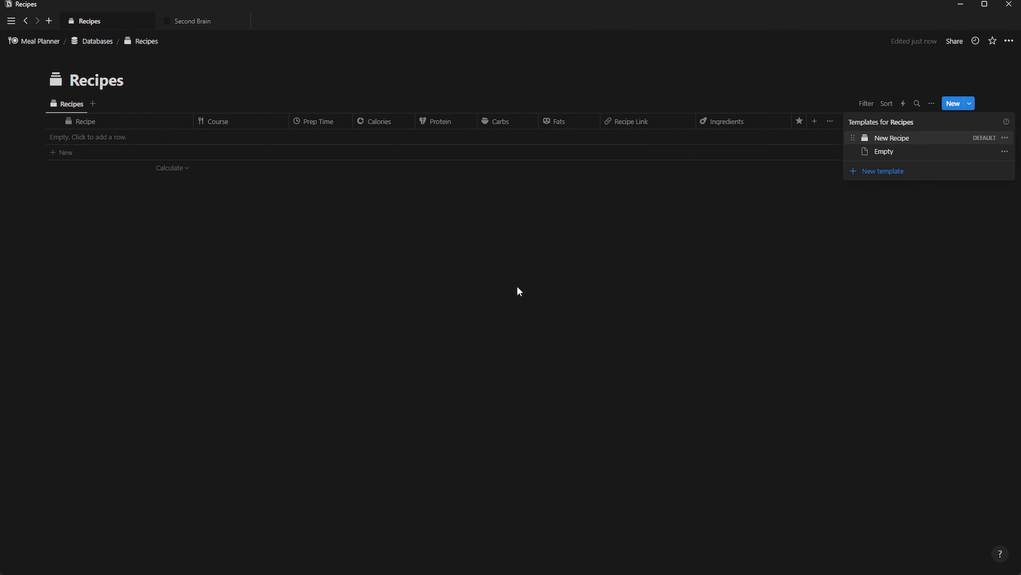
Open the Ingredients database from the Databases page and create a template titled New Ingredient.
left_click(100, 42)
left_click(378, 206)
left_click(969, 104)
left_click(895, 171)
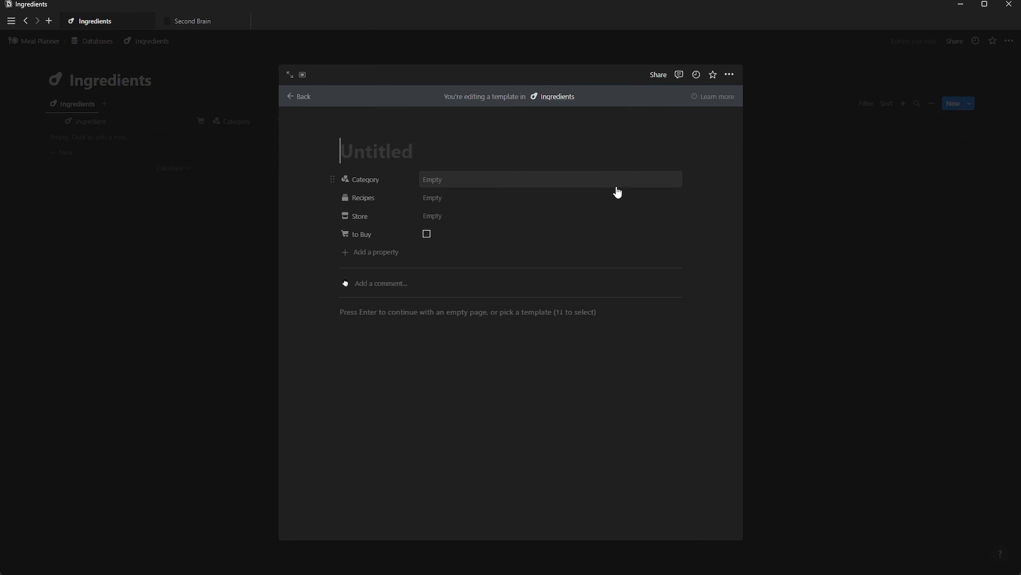
type("New Ingredient")
Give the New Ingredient template the same icon as the Ingredients database and close the template.
left_click(358, 135)
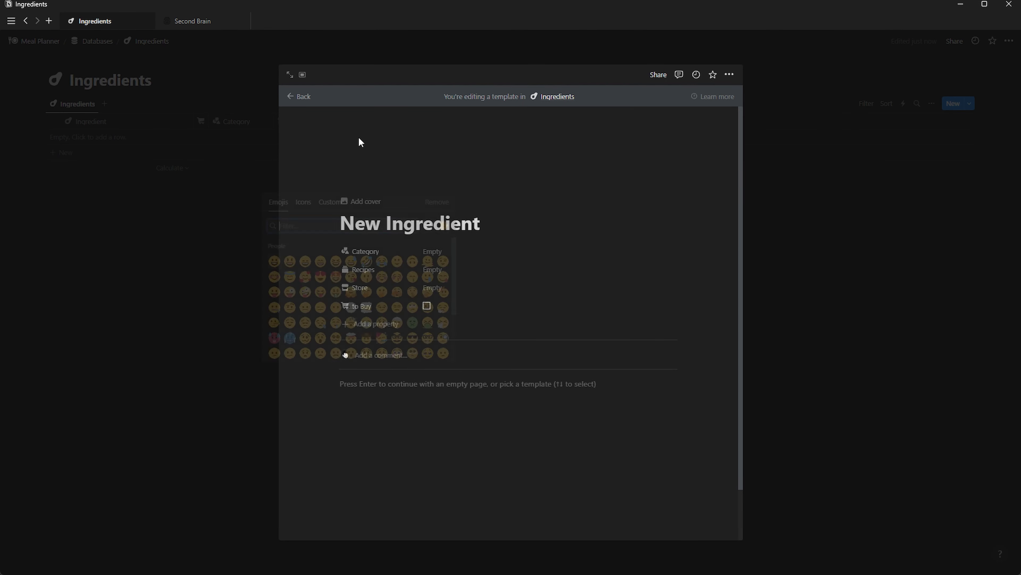
left_click(303, 202)
left_click(381, 261)
left_click(350, 276)
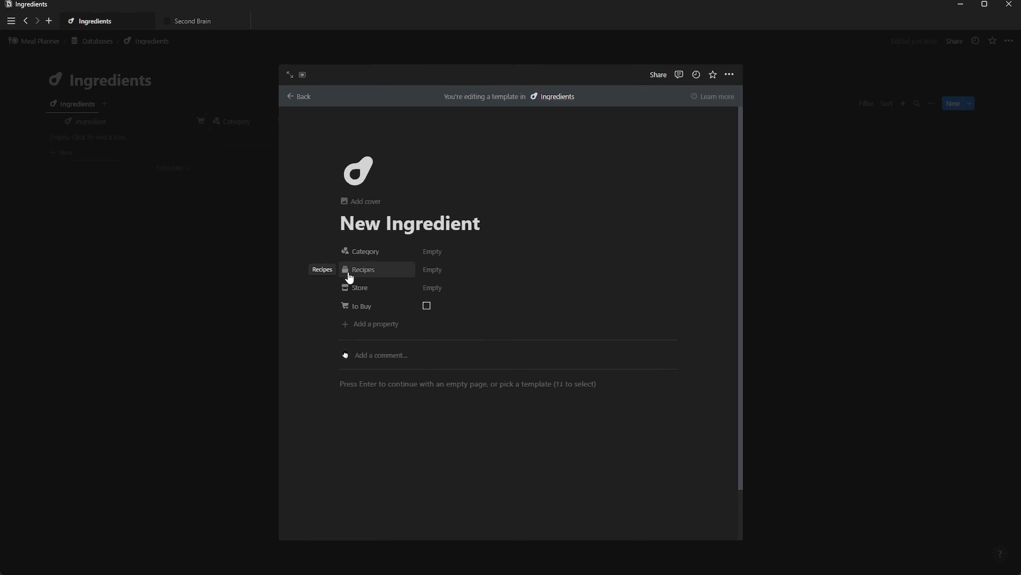
left_click(258, 167)
Set New Ingredient as the default template for all views in Ingredients.
left_click(970, 104)
left_click(1005, 139)
left_click(917, 126)
left_click(510, 303)
Open the Meal Planner database from the Databases page and start a new template in it.
left_click(97, 41)
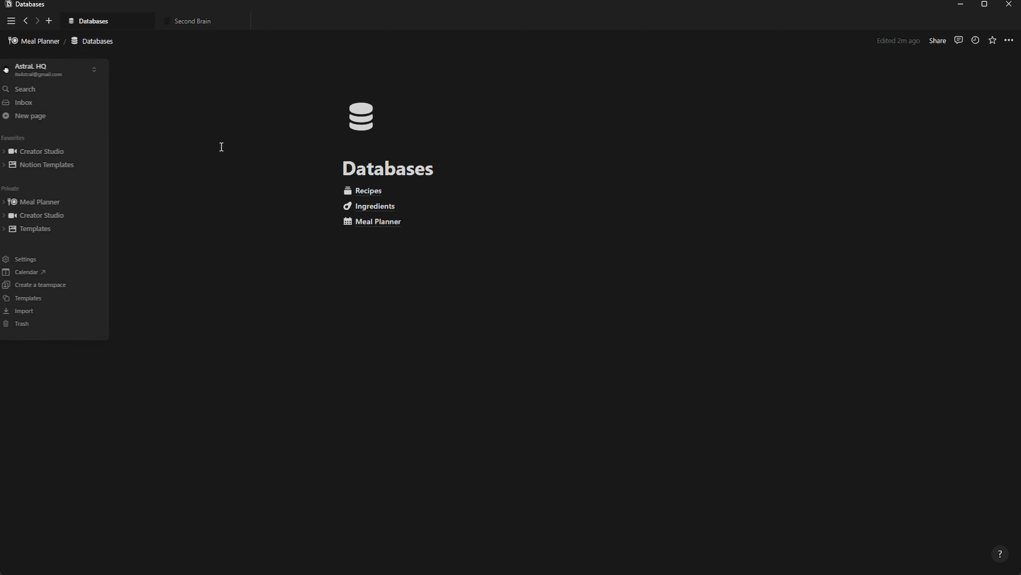
left_click(380, 222)
left_click(970, 104)
left_click(883, 165)
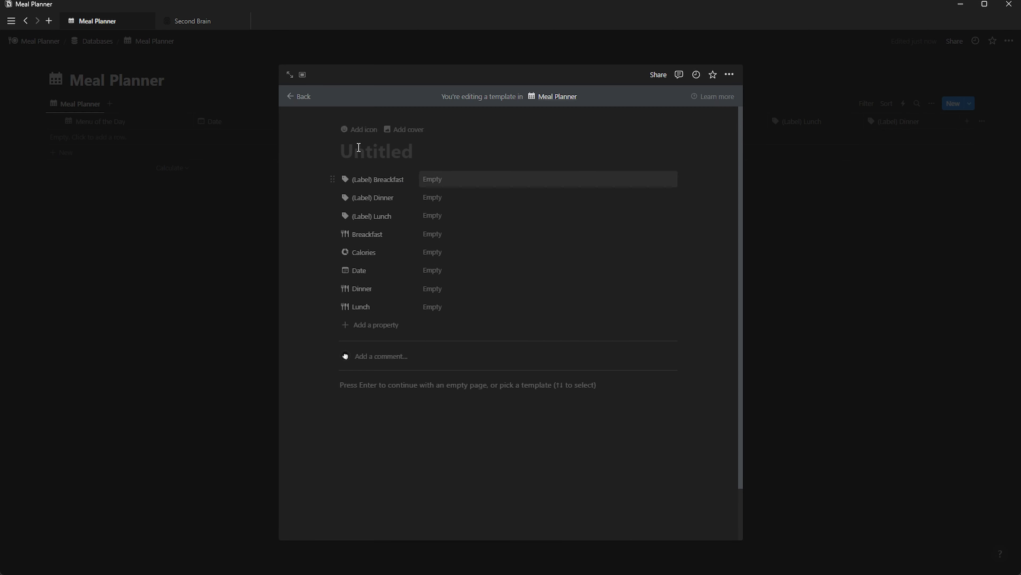
Give the untitled Meal Planner template the calendar icon and place the cursor in its title.
left_click(345, 130)
left_click(303, 202)
type("ca")
key("BackSpace")
key("BackSpace")
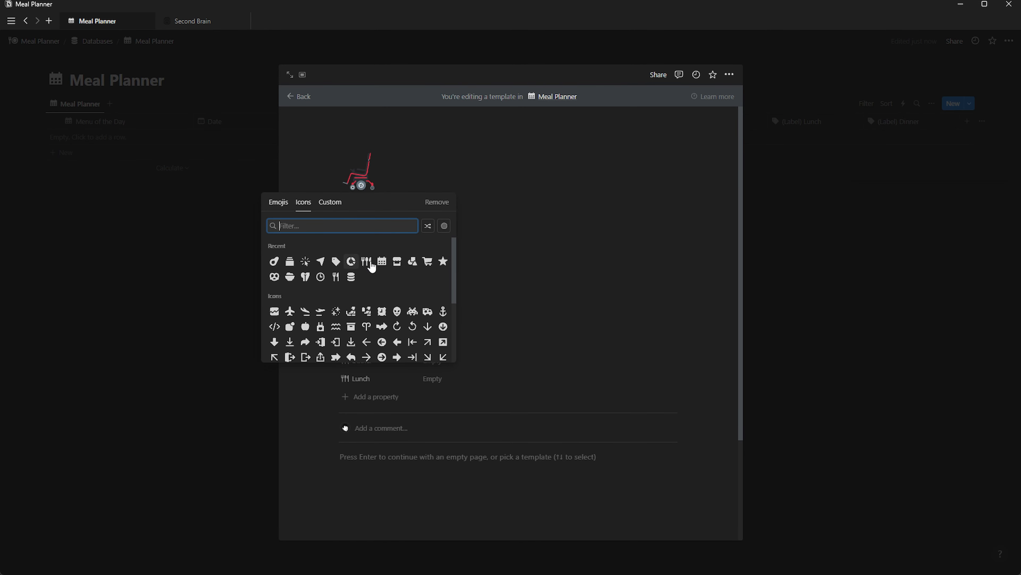
left_click(350, 278)
left_click(351, 279)
left_click(360, 222)
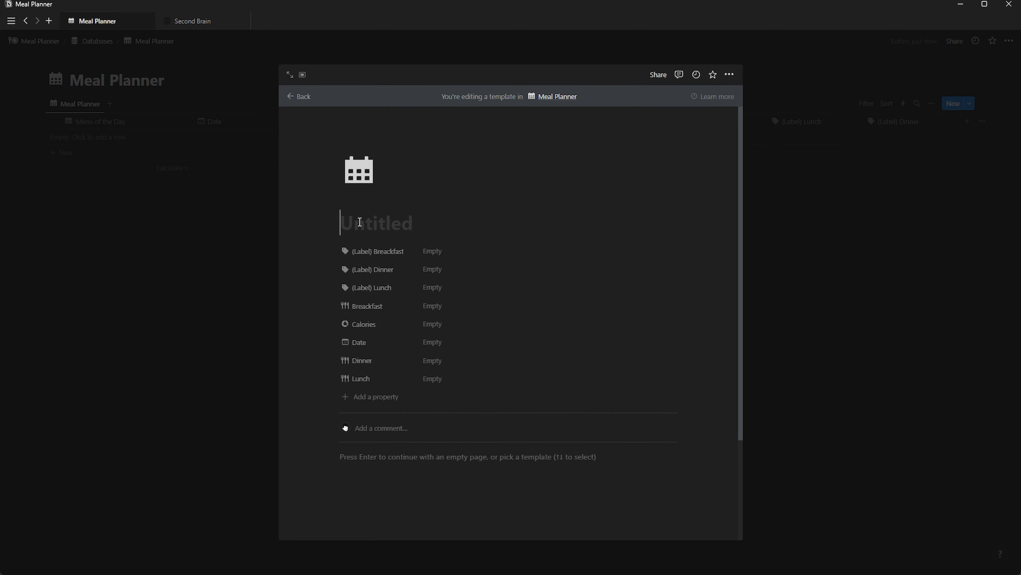
type("@")
key("Down")
key("Down")
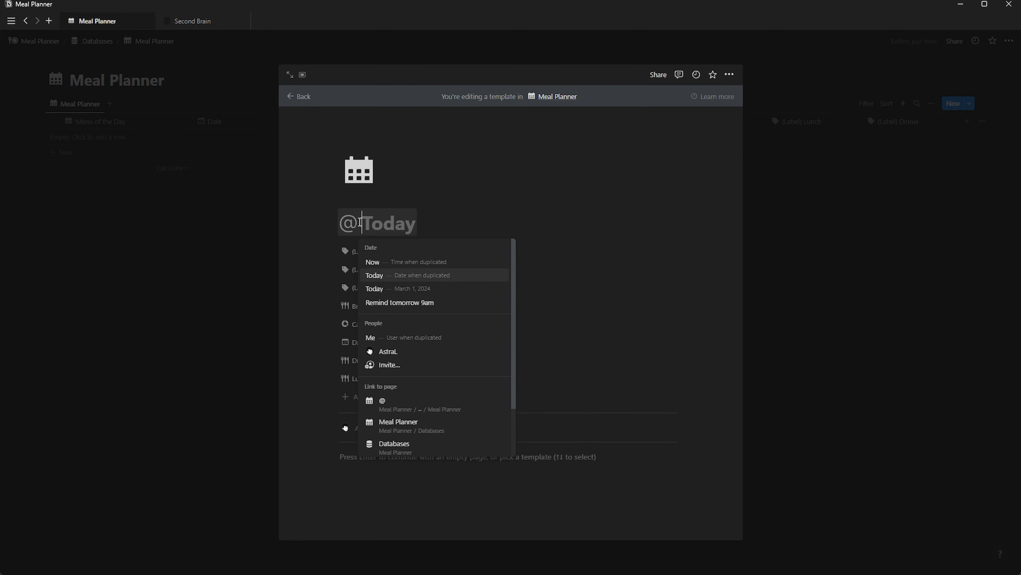
left_click(401, 276)
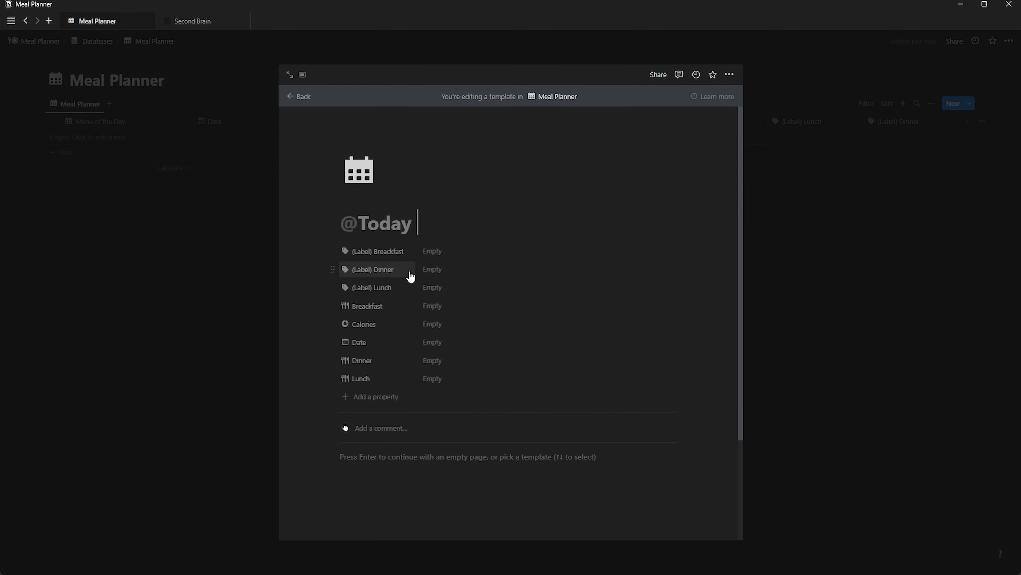
type("´s Menu")
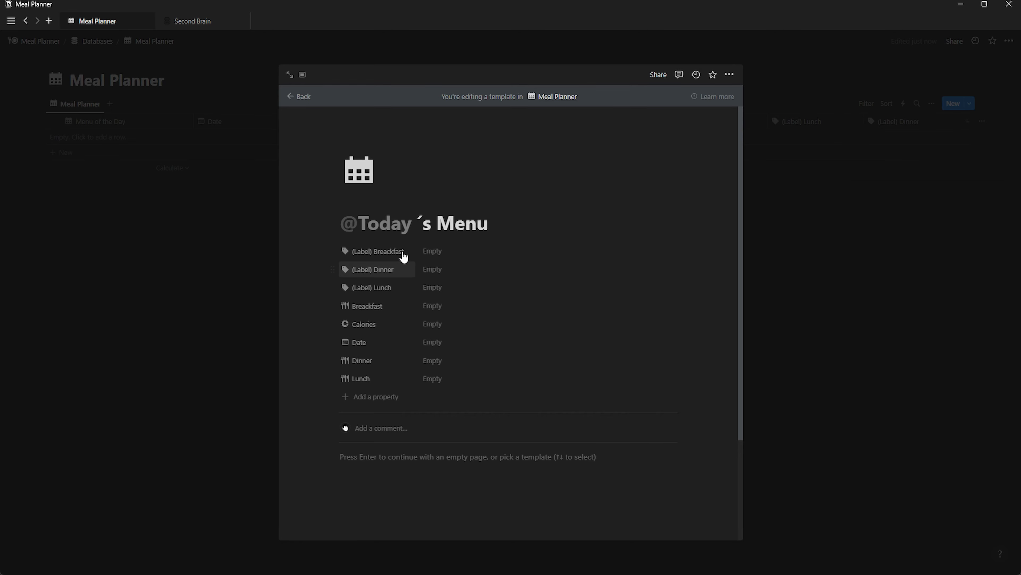
Fill the (Label) Breackfast property with "Breackfast" and underline the text.
left_click(444, 250)
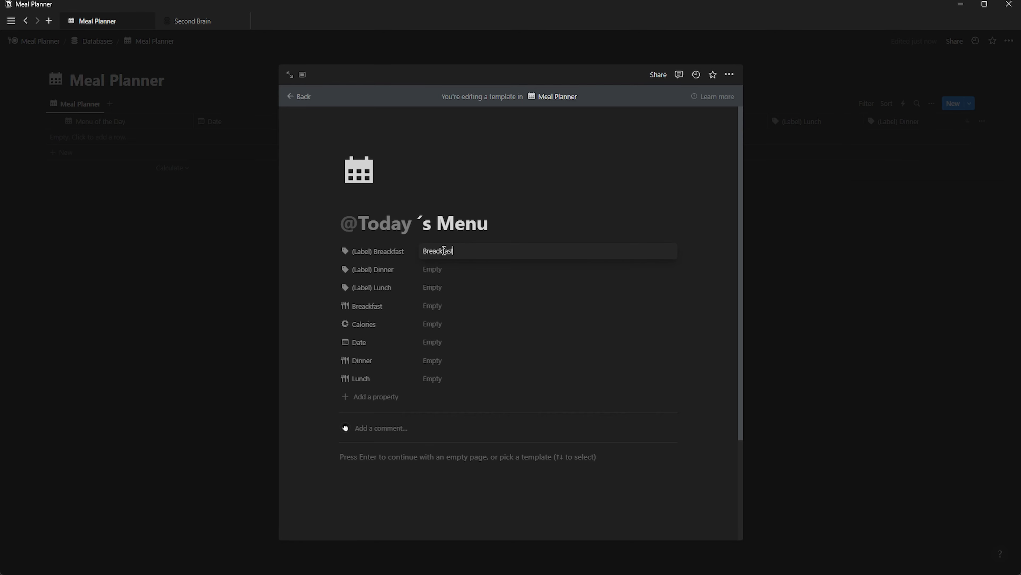
double_click(443, 250)
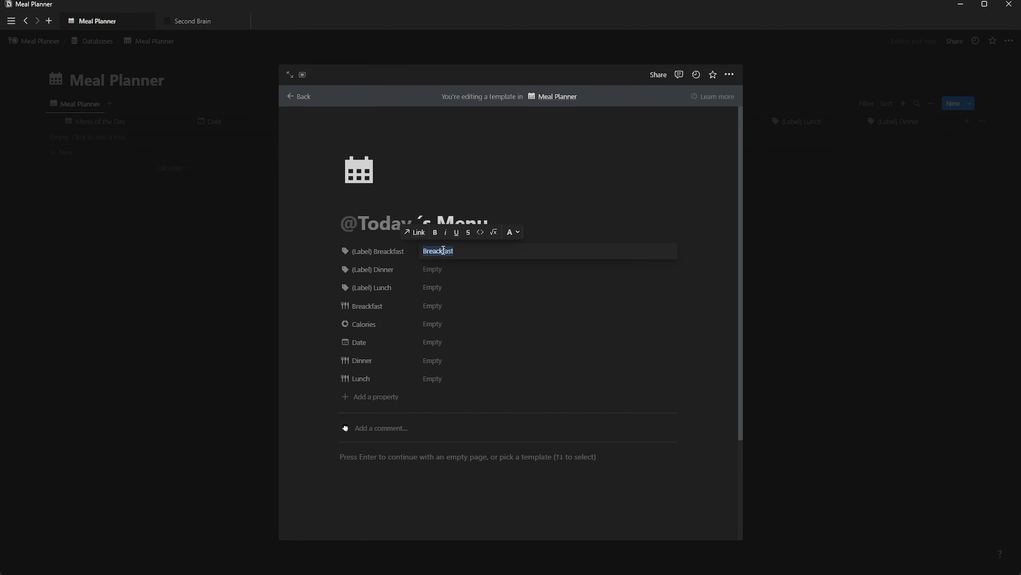
left_click(457, 251)
double_click(444, 250)
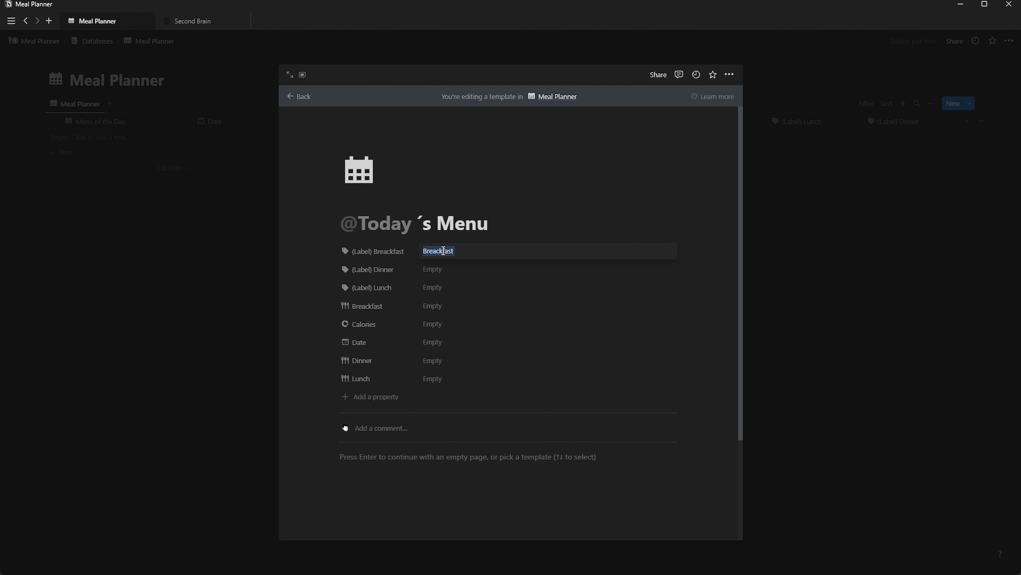
left_click(456, 233)
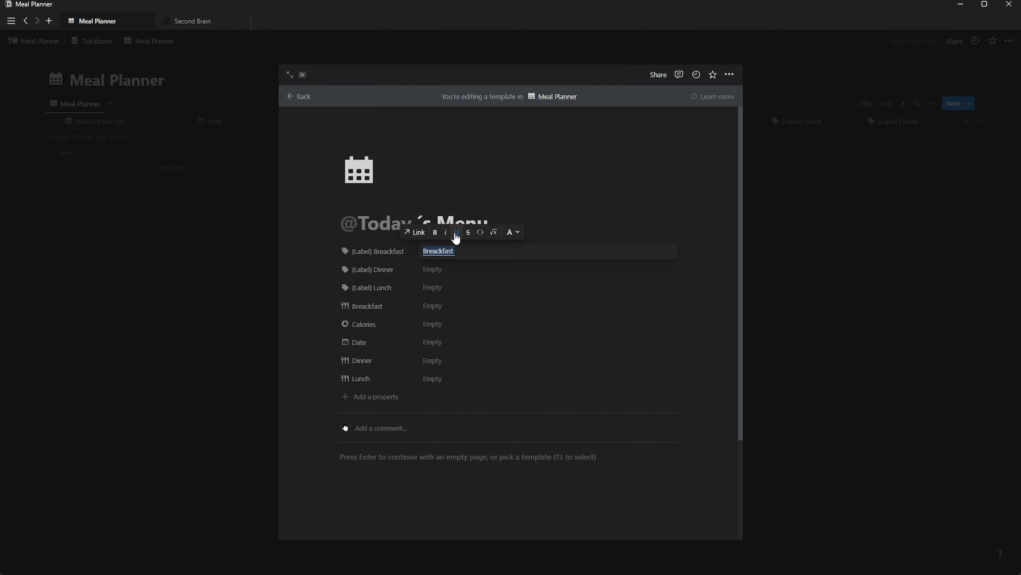
Try purple and gray text colours on the (Label) Breackfast value and restore the default colour.
left_click(517, 234)
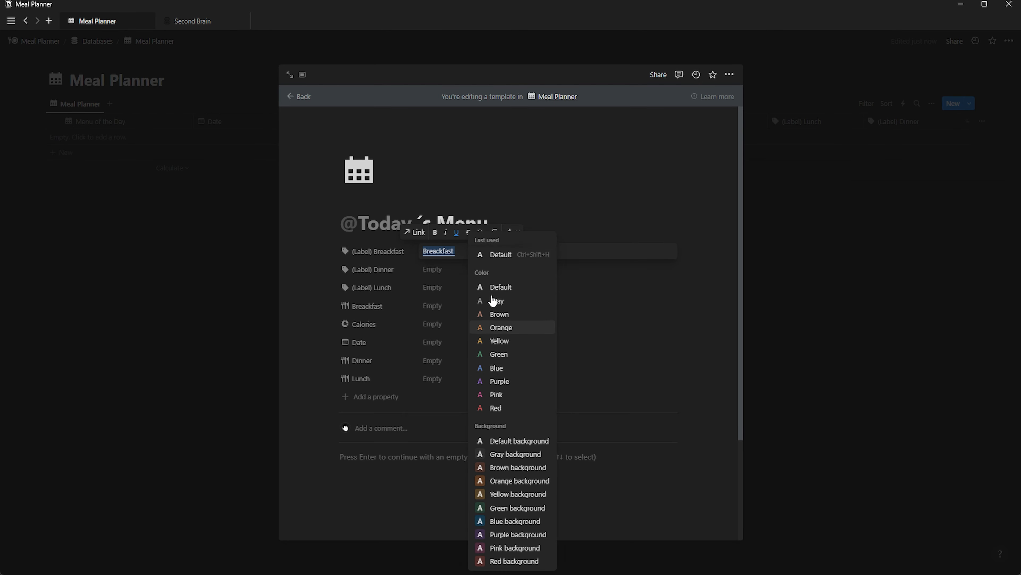
left_click(502, 384)
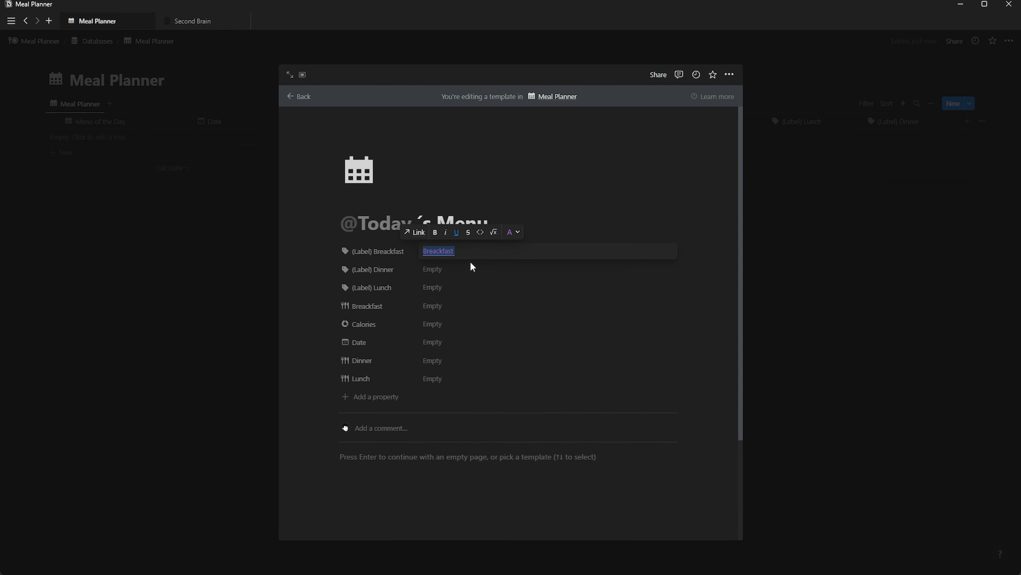
left_click(516, 233)
left_click(499, 306)
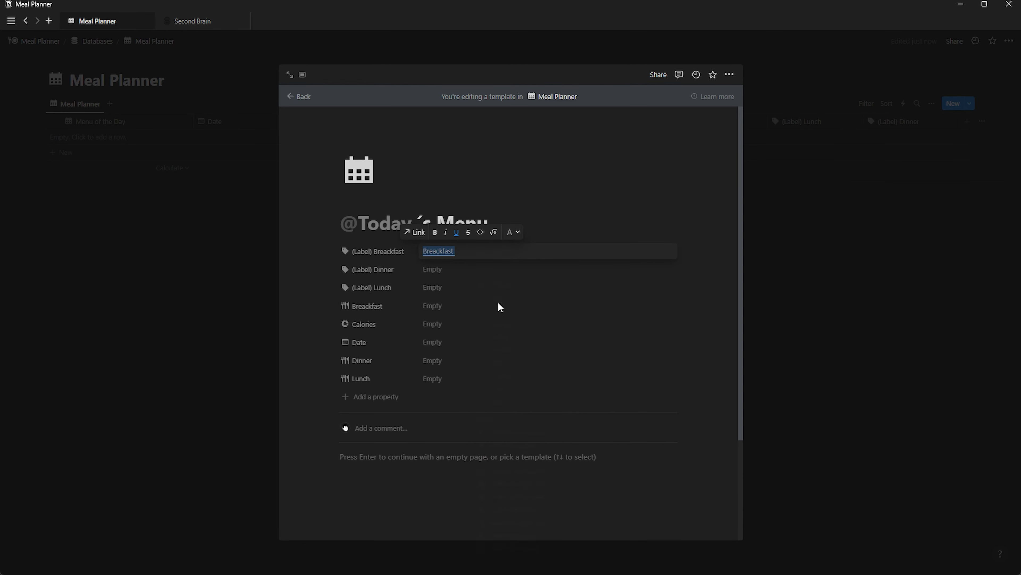
left_click(508, 235)
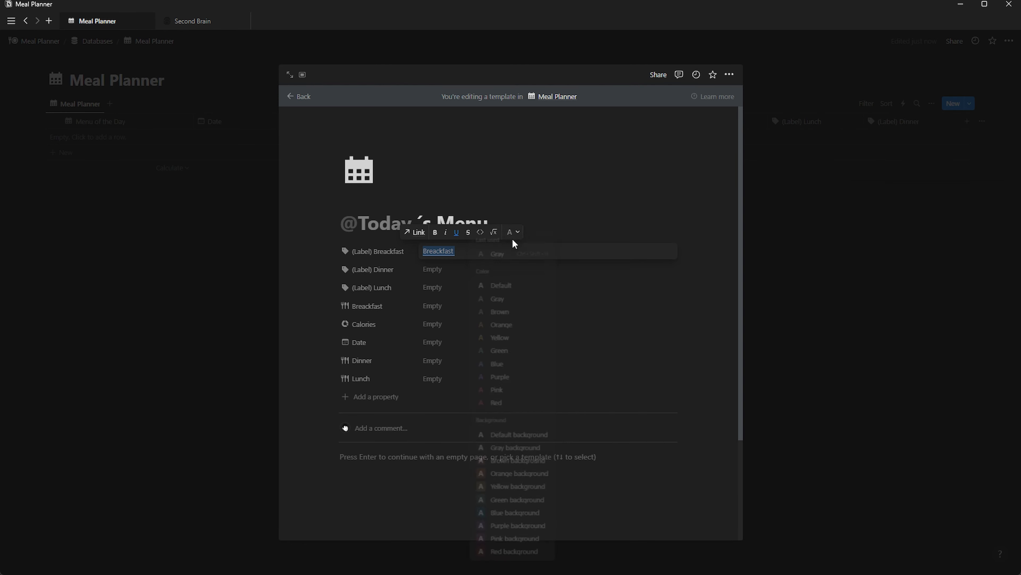
left_click(508, 289)
Fill (Label) Dinner with "Dinner" and (Label) Lunch with "Lunch", both bold and underlined.
left_click(434, 270)
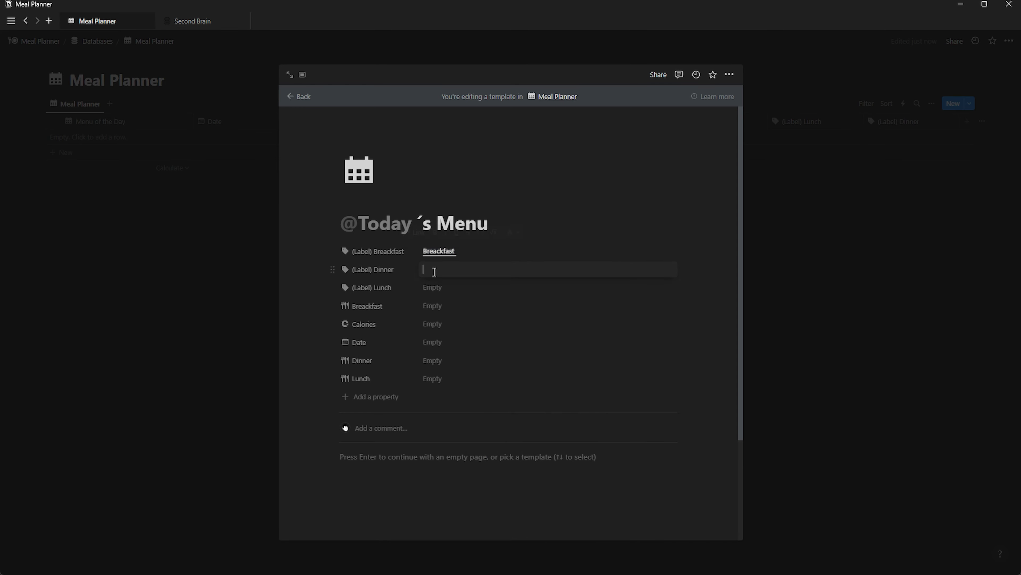
double_click(438, 267)
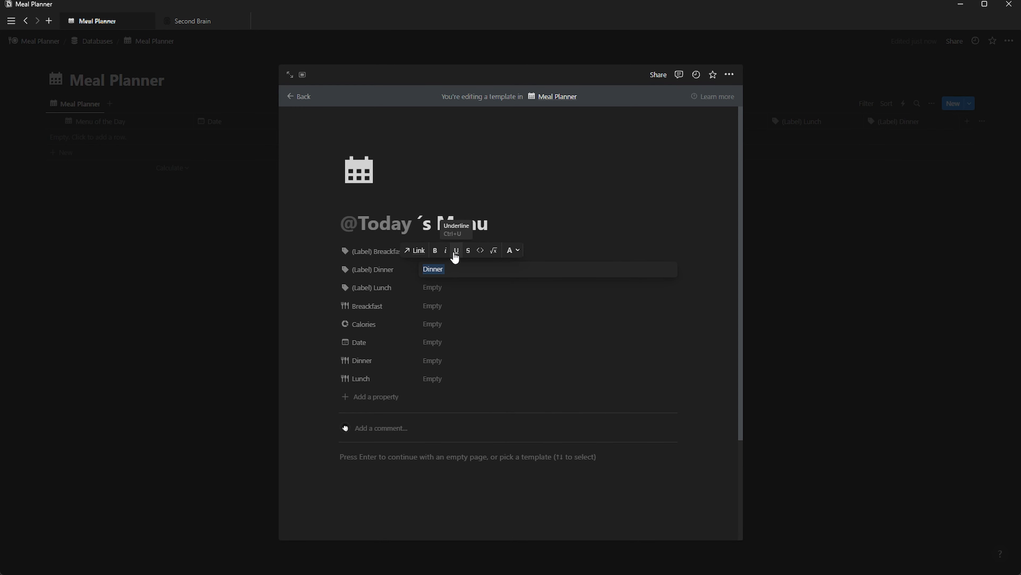
left_click(455, 252)
left_click(434, 252)
left_click(434, 288)
type("Lunch")
double_click(433, 287)
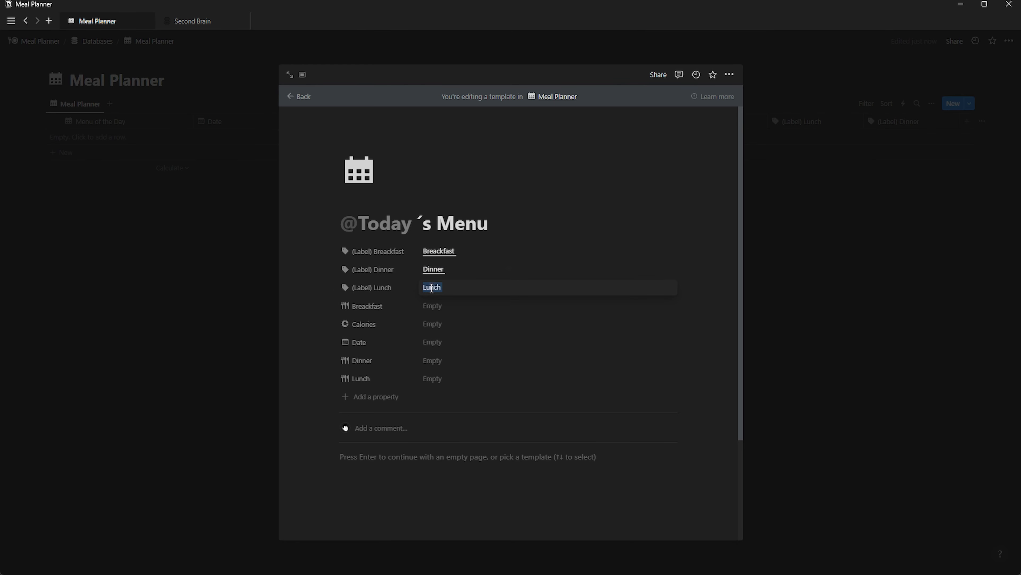
left_click(457, 269)
Order the properties as Date, (Label) Breackfast, Breackfast, (Label) Lunch, (Label) Dinner, and set Date to Today, the date when duplicated.
left_click_drag(330, 287, 333, 270)
left_click_drag(332, 307, 341, 285)
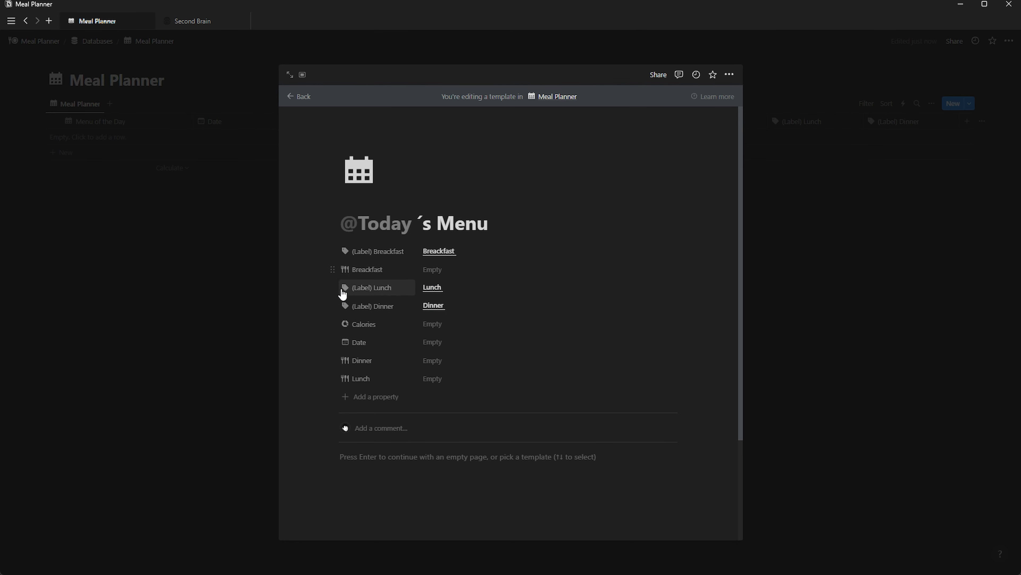
left_click_drag(331, 342, 358, 252)
left_click(441, 252)
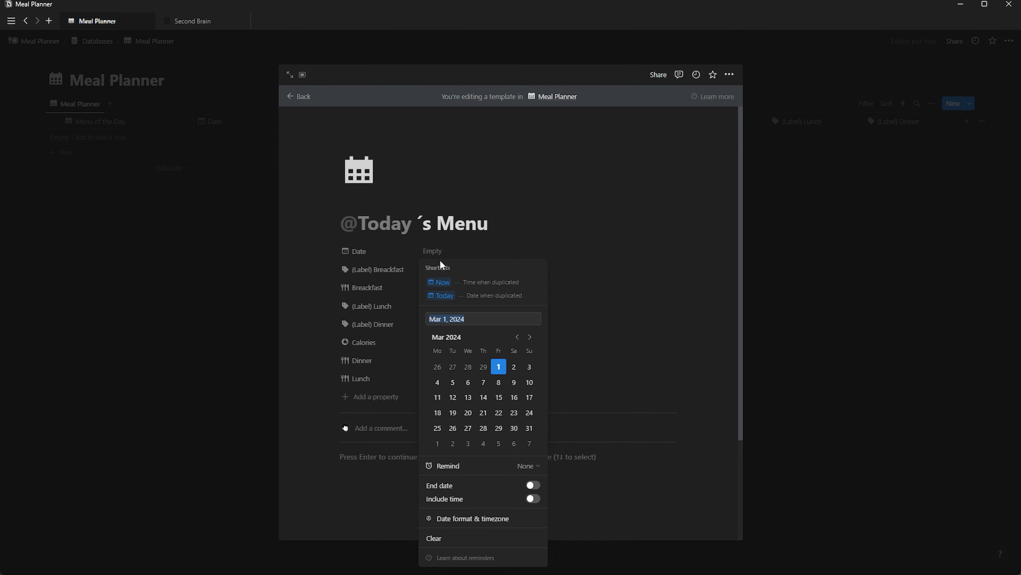
left_click(442, 297)
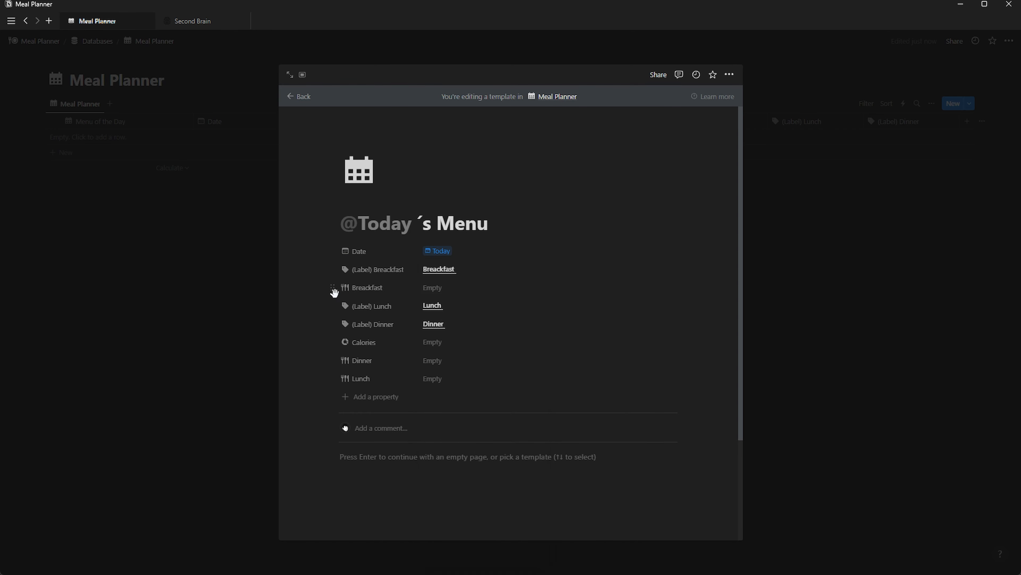
Place the Lunch and Dinner relations directly below their label properties and close the template.
left_click_drag(333, 377, 334, 315)
left_click_drag(332, 360, 342, 384)
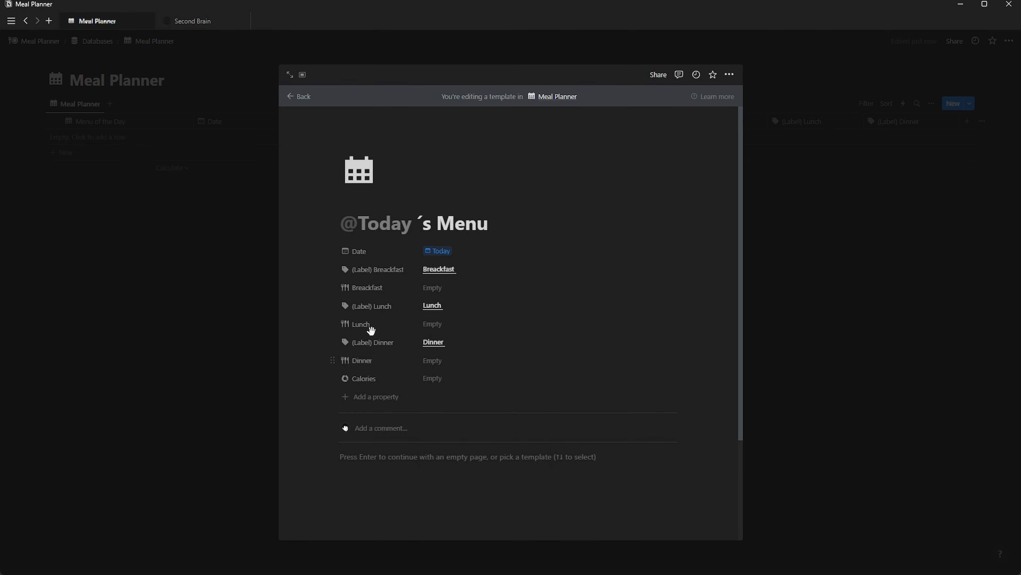
left_click(430, 285)
left_click(248, 233)
left_click(254, 233)
left_click(969, 103)
left_click(1004, 138)
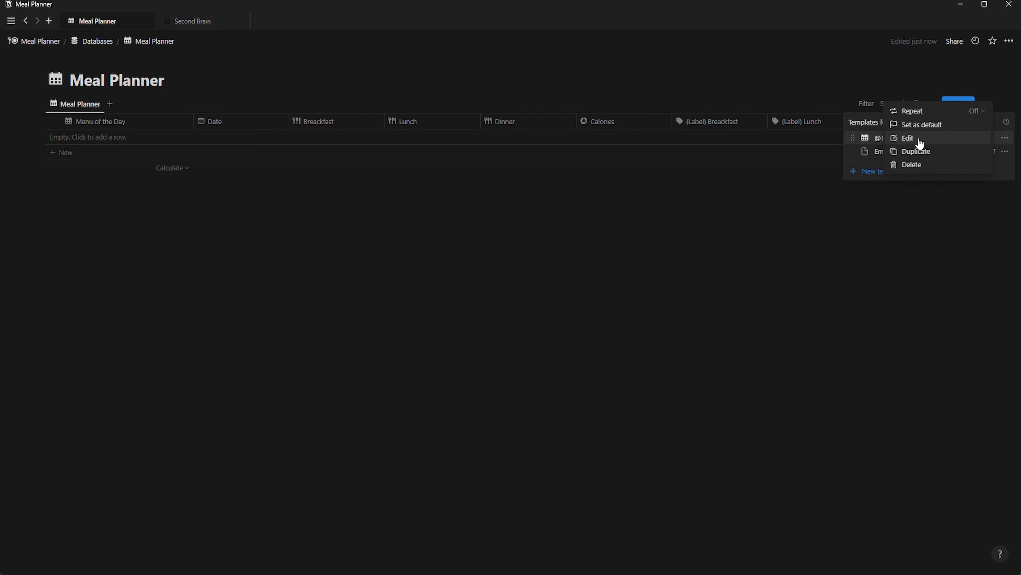
left_click(921, 124)
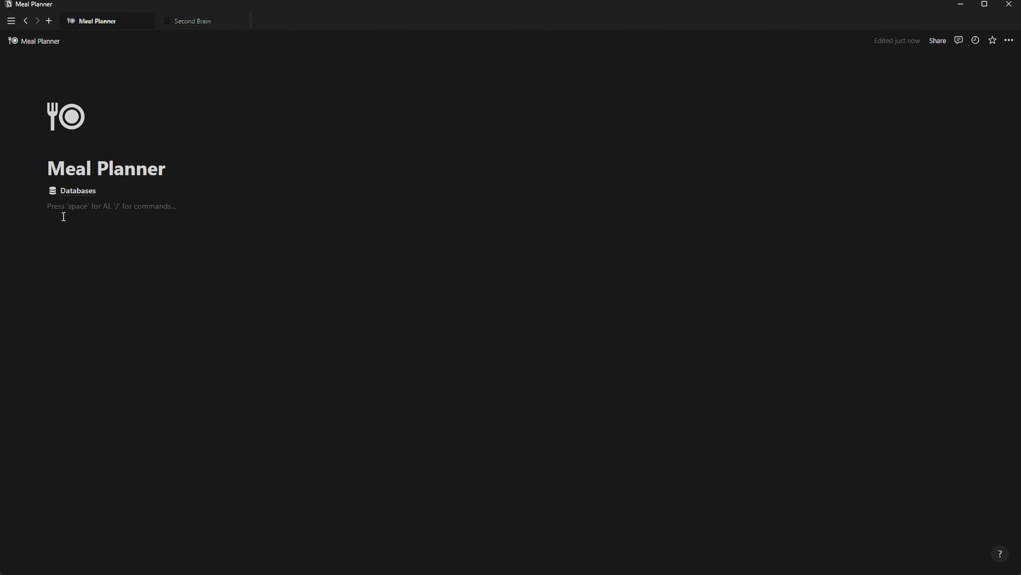
Insert a two-column layout below Databases on the main Meal Planner page and copy the link to this page.
type("/2c")
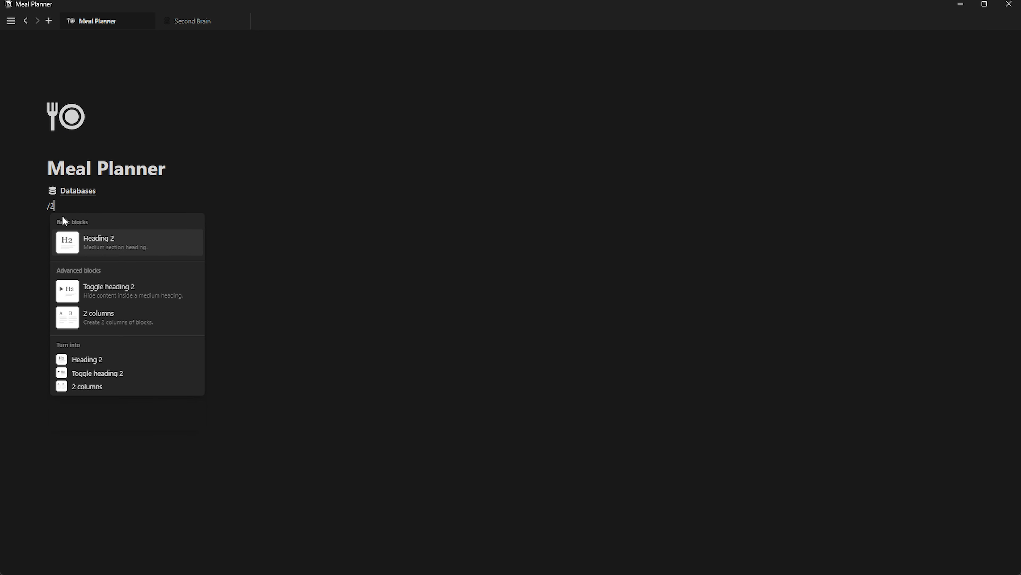
key("Return")
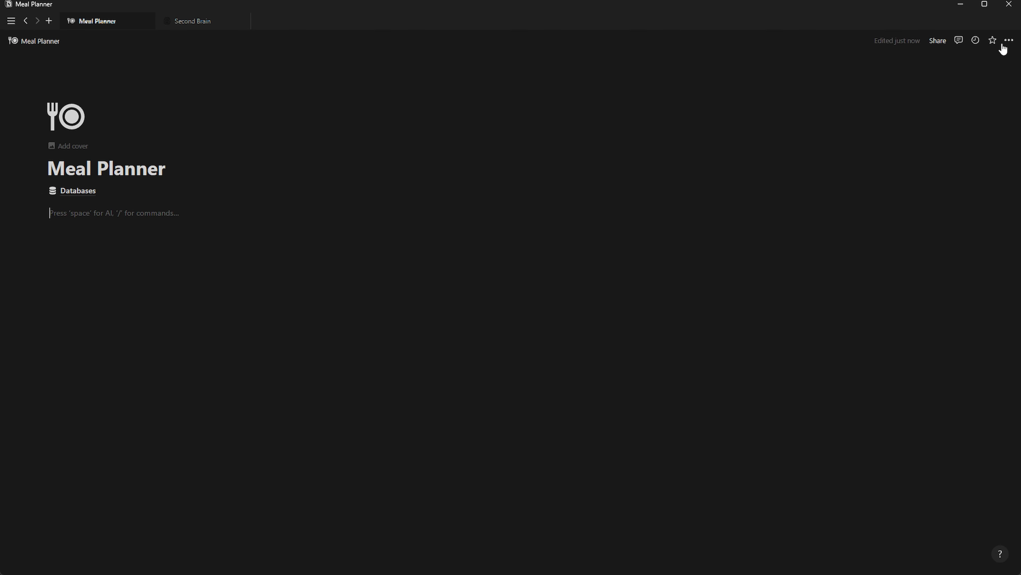
left_click(1010, 42)
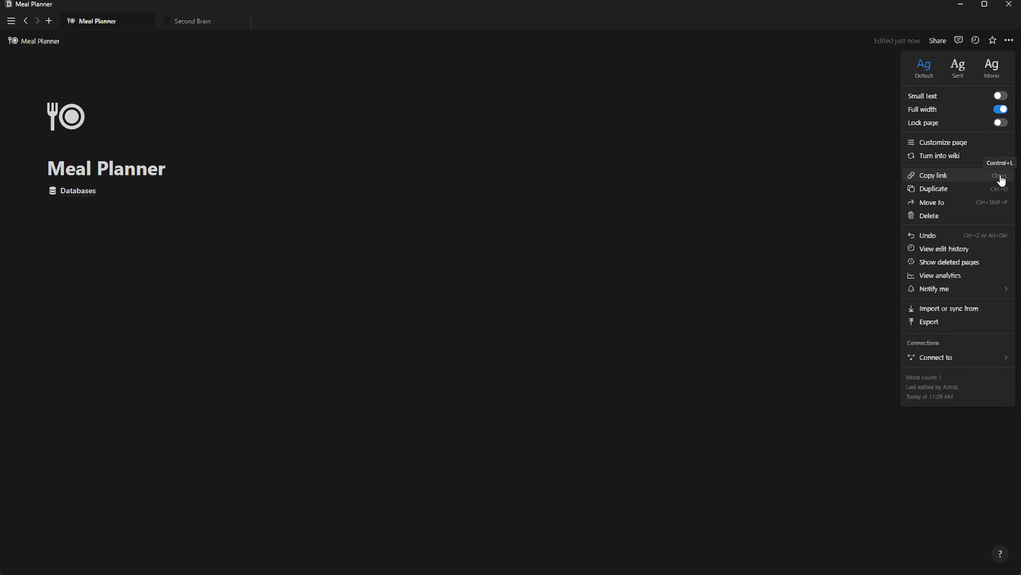
left_click(968, 176)
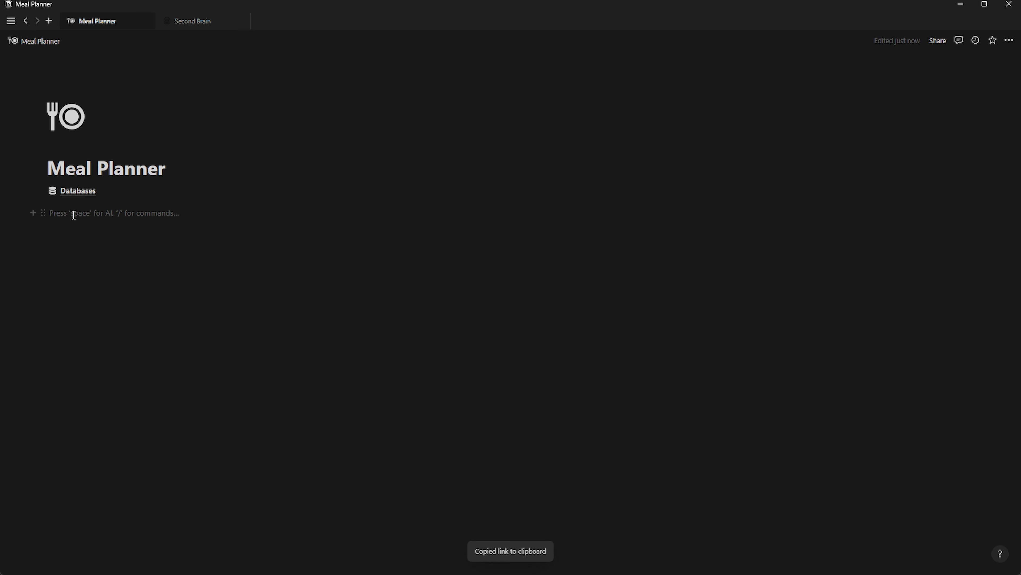
Add a callout in the first column with the text "N A V I G A T I O N".
type("/cal")
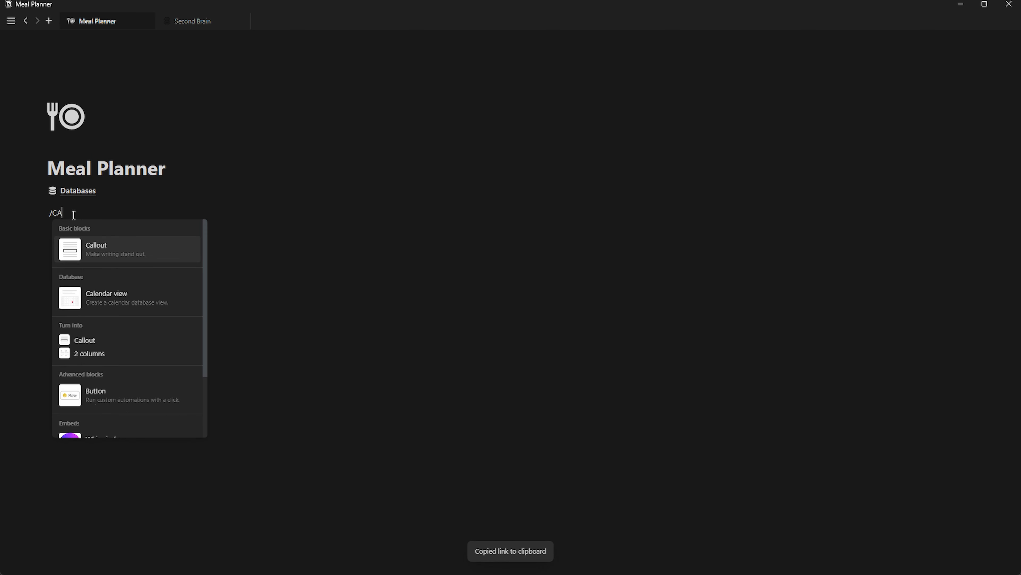
key("Return")
type("N A V I G A T I O N")
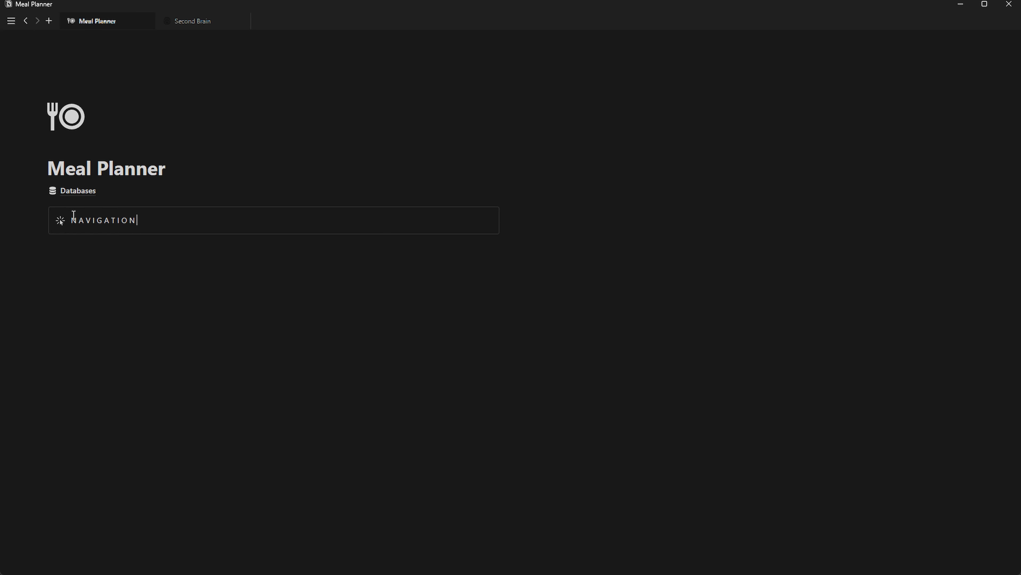
Underline the NAVIGATION callout text and link it to the Meal Planner page using the copied link.
double_click(100, 219)
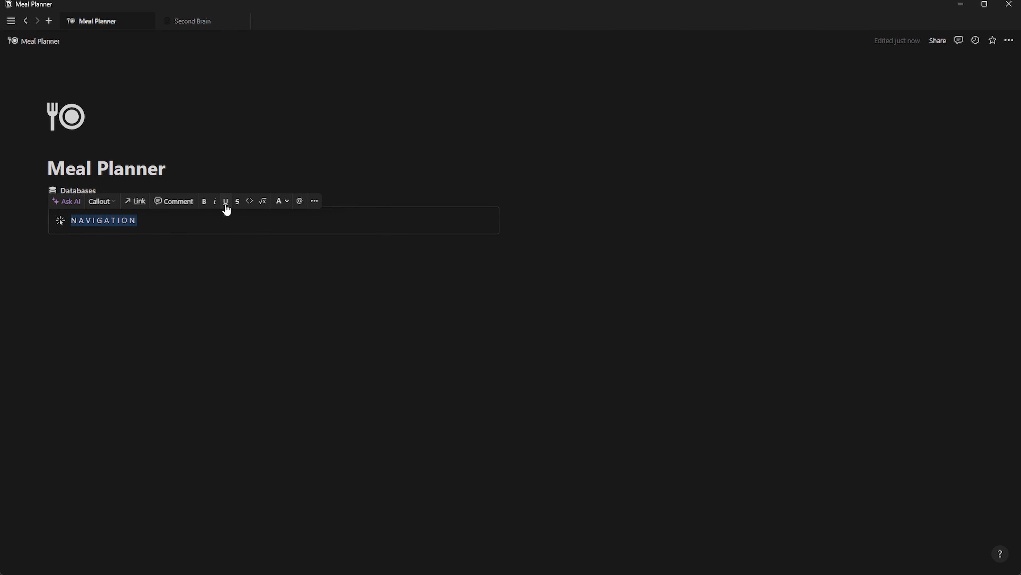
left_click(136, 202)
key("ctrl+v")
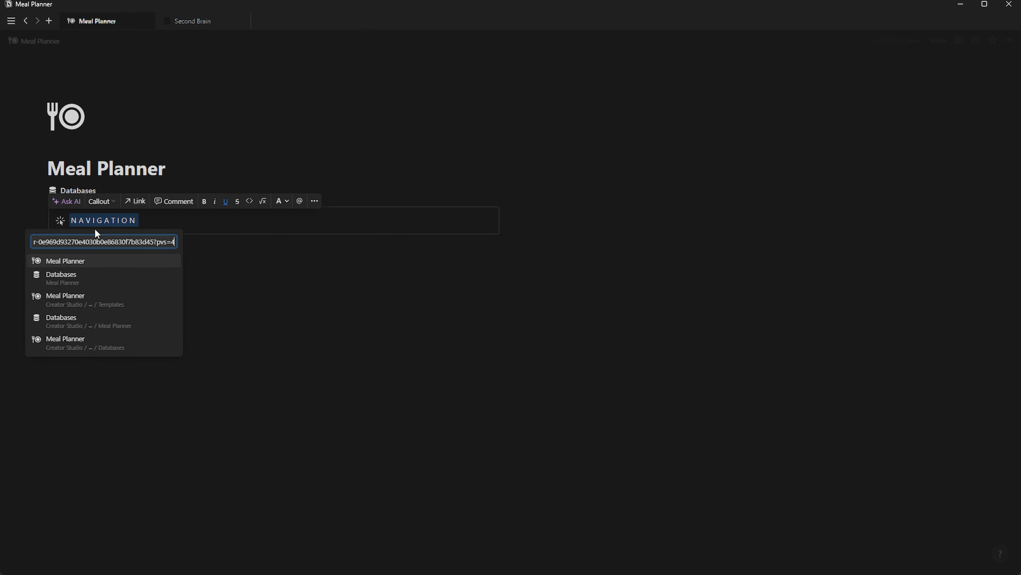
left_click(93, 262)
Give the NAVIGATION callout the white navigation arrow icon and narrow its column to fit around the heading.
left_click(60, 221)
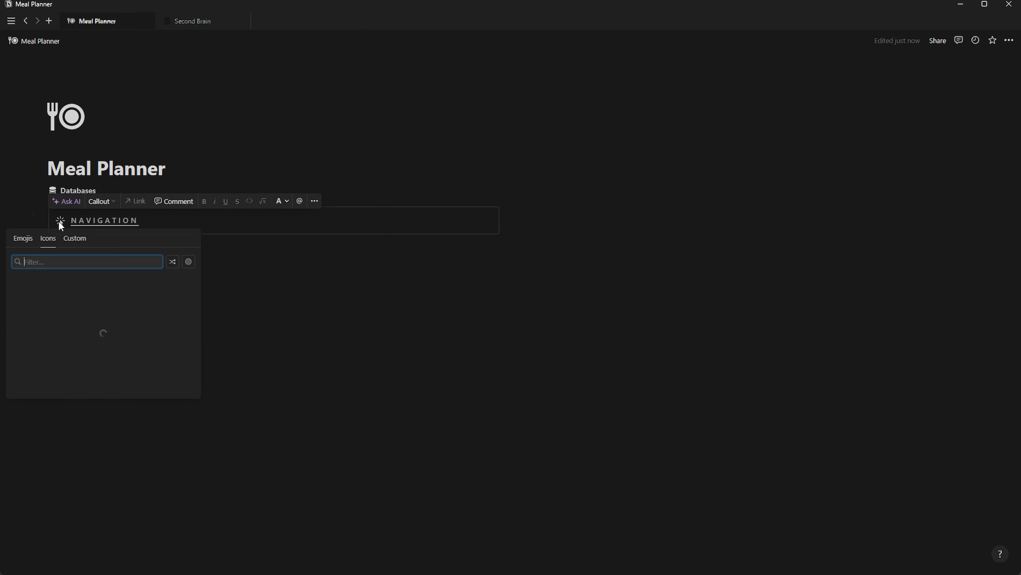
type("NAV")
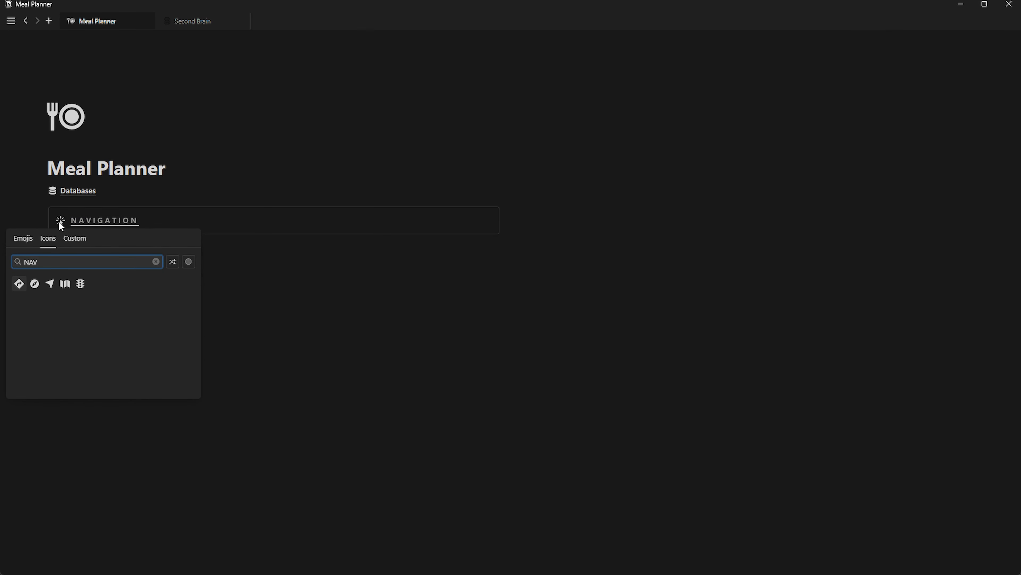
mouse_move(47, 284)
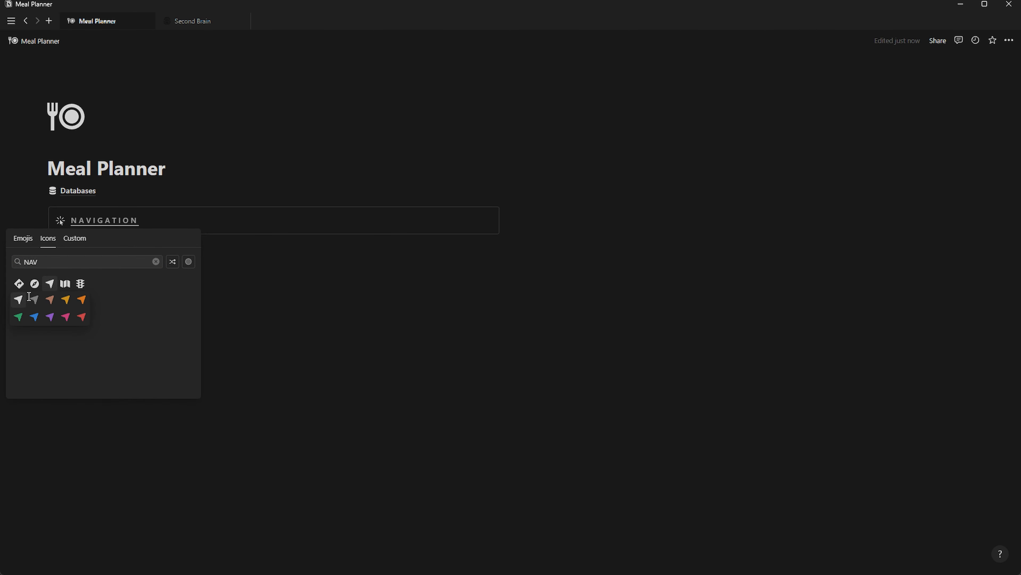
left_click(19, 299)
left_click_drag(511, 220, 189, 219)
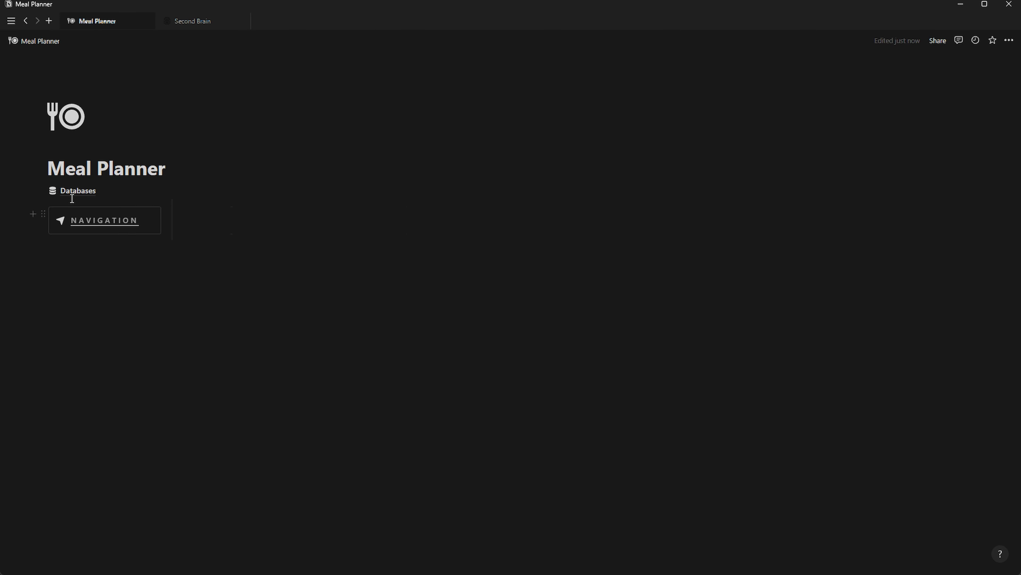
Move a divider and the Databases page inside the NAVIGATION callout, below its heading.
left_click(46, 246)
left_click_drag(43, 246, 78, 234)
left_click_drag(41, 193, 85, 244)
Add a callout above the NAVIGATION callout with the text "Q U I C K A C T I O N S".
key("BackSpace")
type("/call")
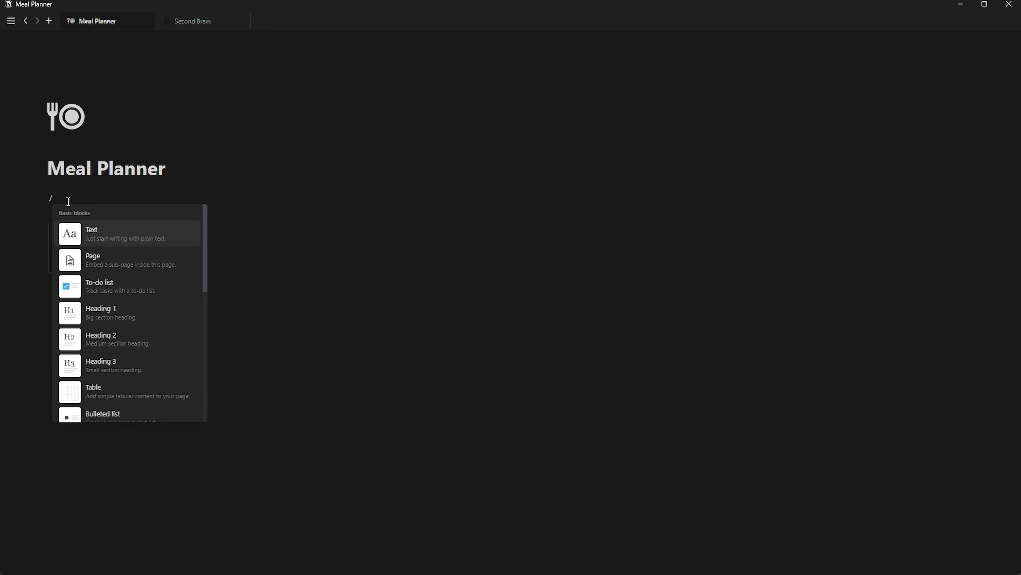
key("Return")
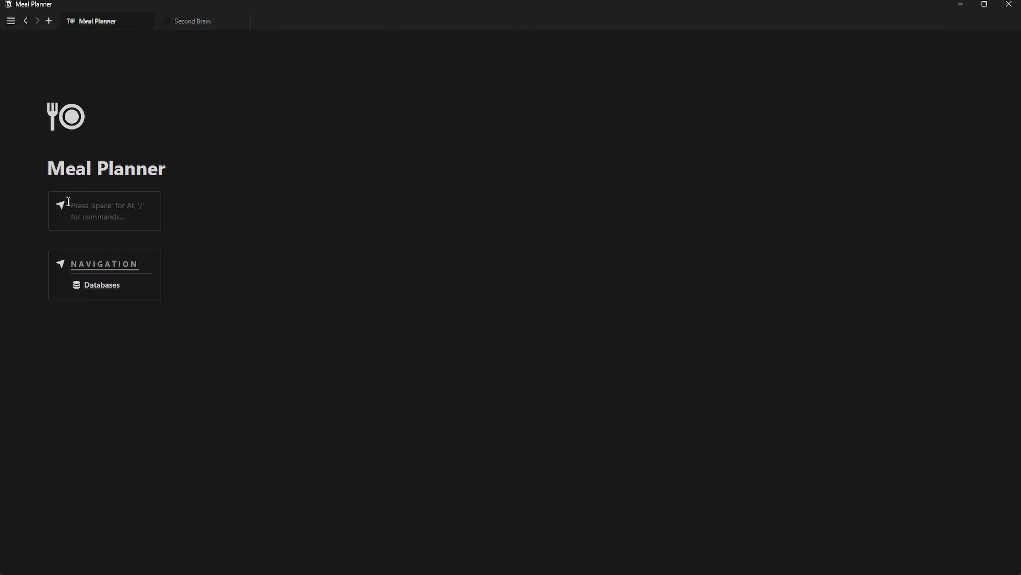
type("Q U")
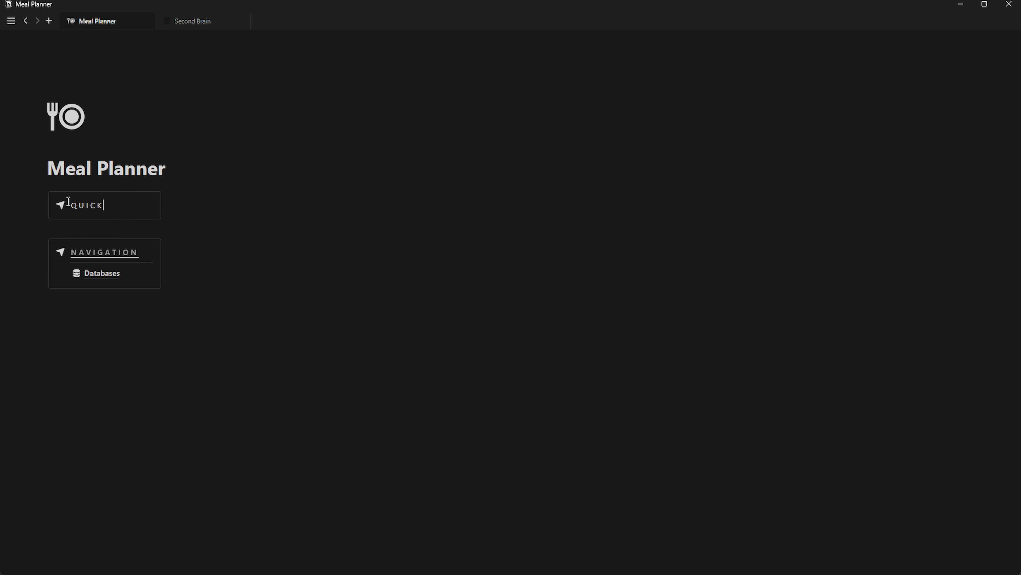
type(" I C K  A C T I O N S")
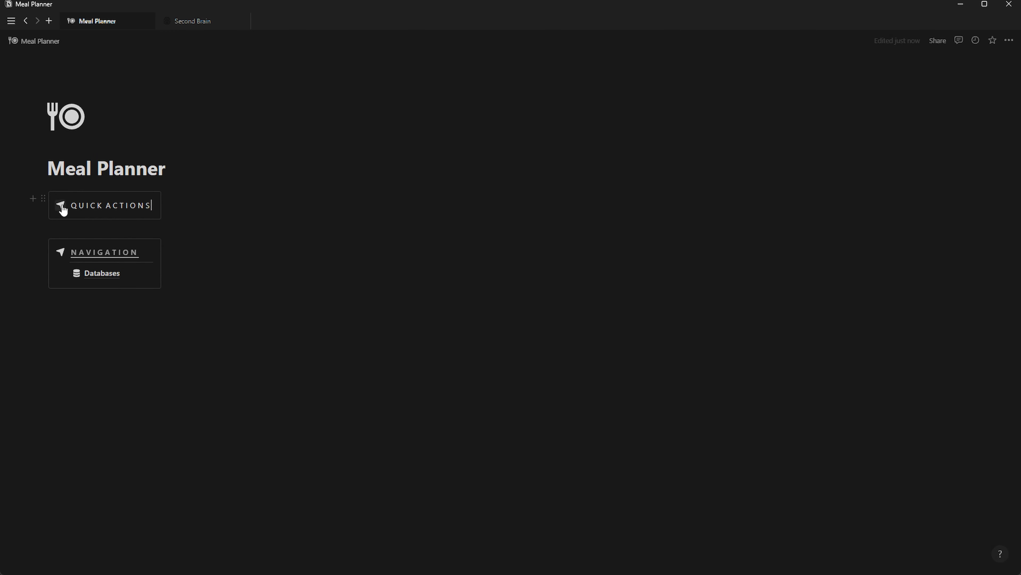
Give the QUICK ACTIONS callout the white cursor-click icon and widen the column holding both callouts.
left_click(61, 205)
type("cursor")
left_click(34, 270)
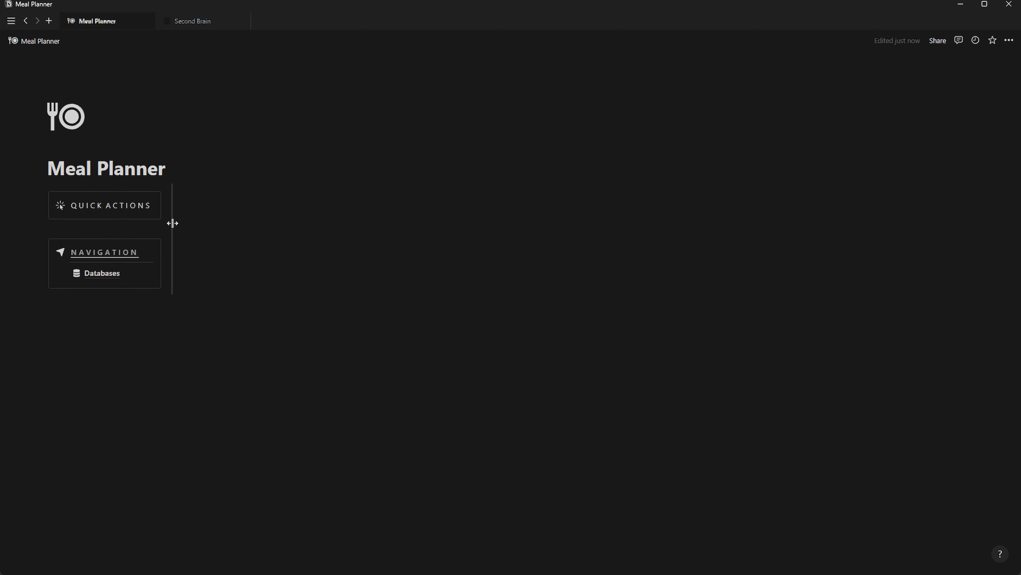
left_click_drag(172, 223, 228, 224)
Place a divider inside the QUICK ACTIONS callout below its heading, with an empty line under it.
left_click(159, 207)
key("Return")
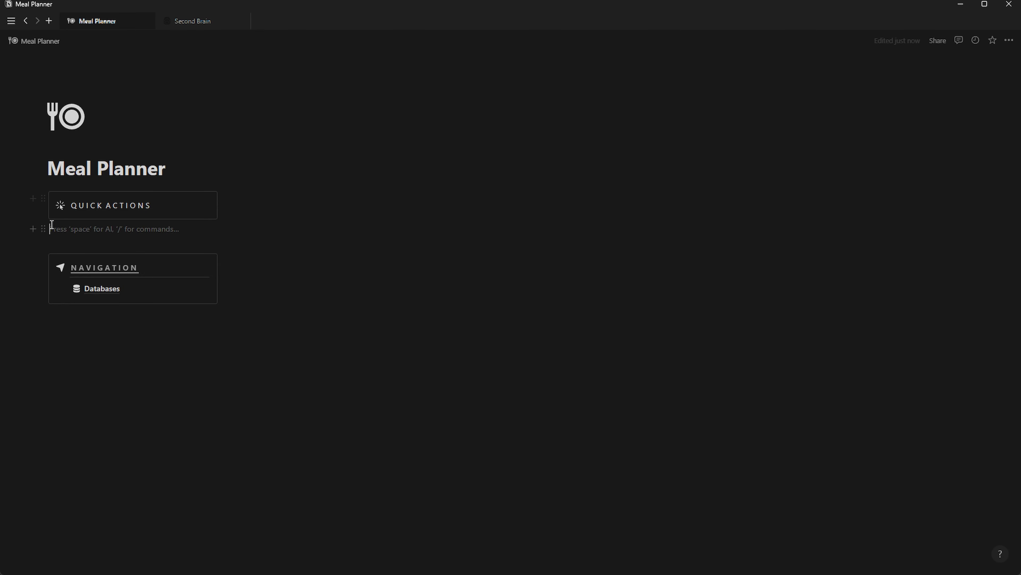
left_click_drag(41, 231, 76, 214)
left_click(104, 219)
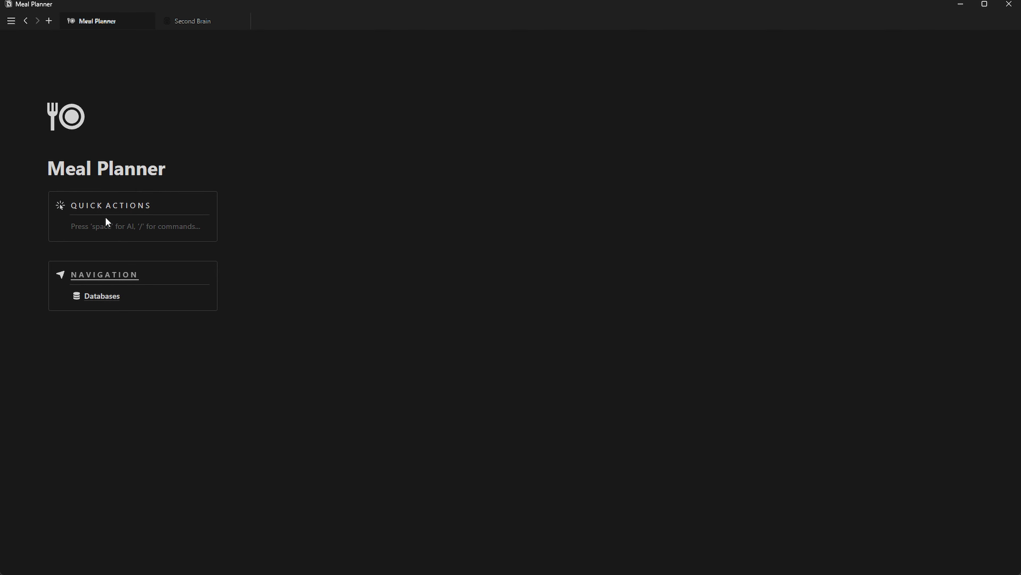
Insert a button named "New Recipe" below the divider in the QUICK ACTIONS callout.
type("/BU")
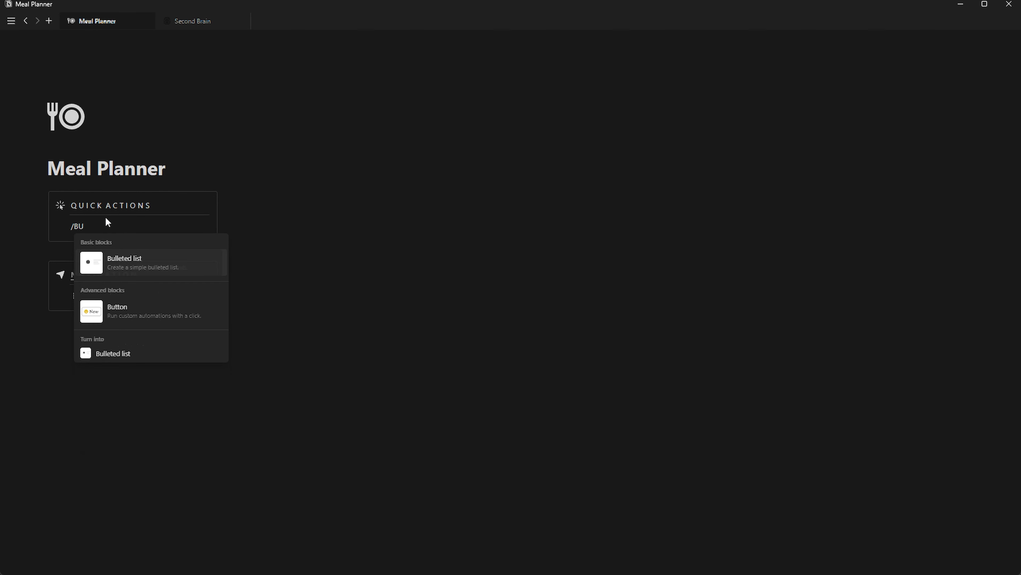
key("Down")
key("Return")
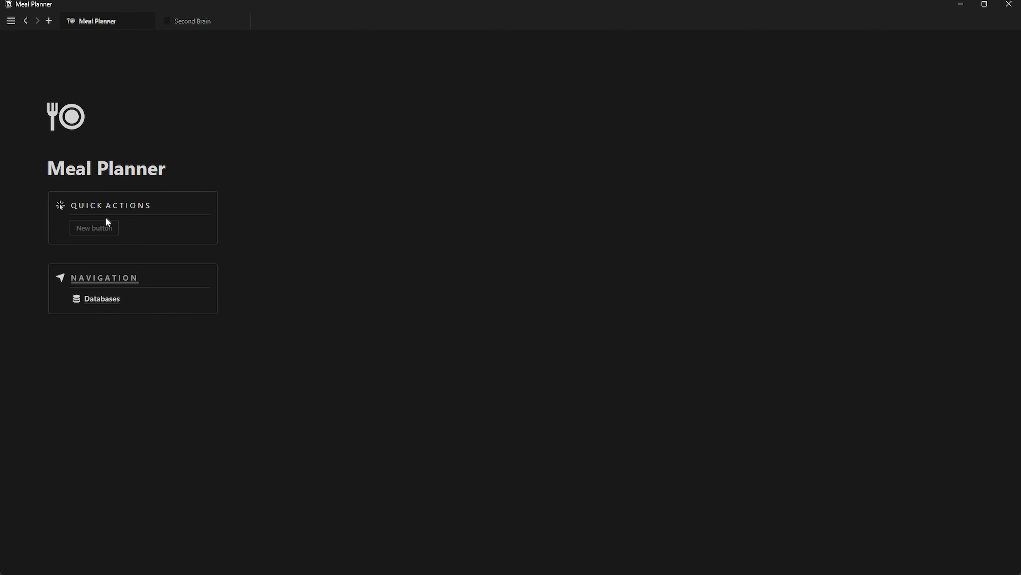
left_click(92, 249)
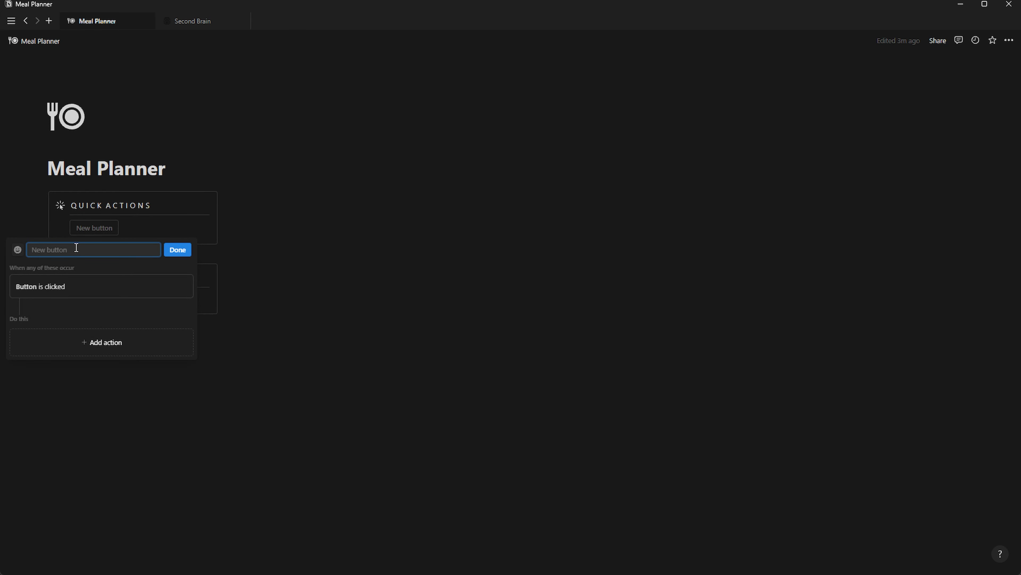
type("New Recipe")
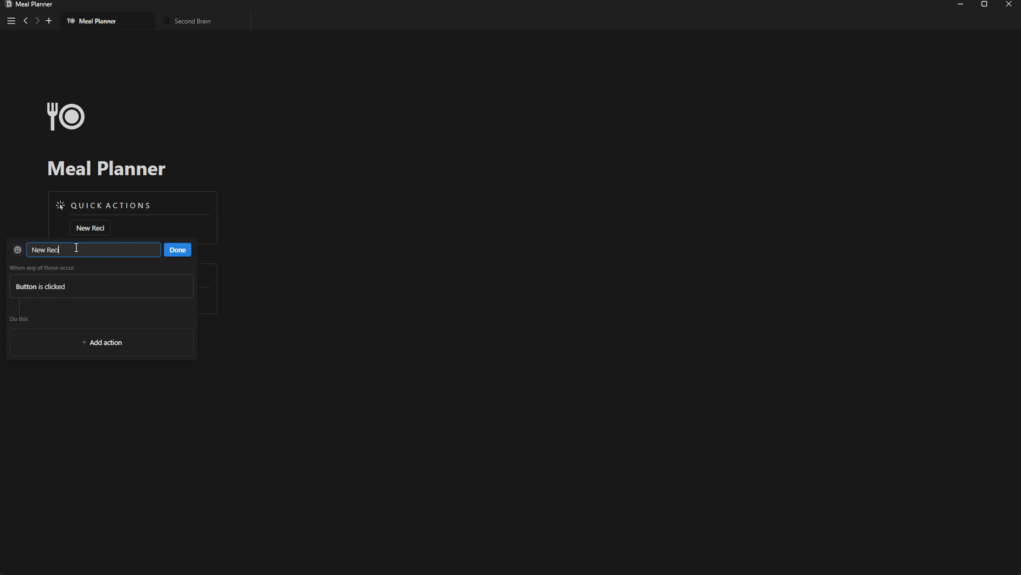
Give the New Recipe button the same white icon as the Recipes database.
left_click(18, 249)
left_click(49, 326)
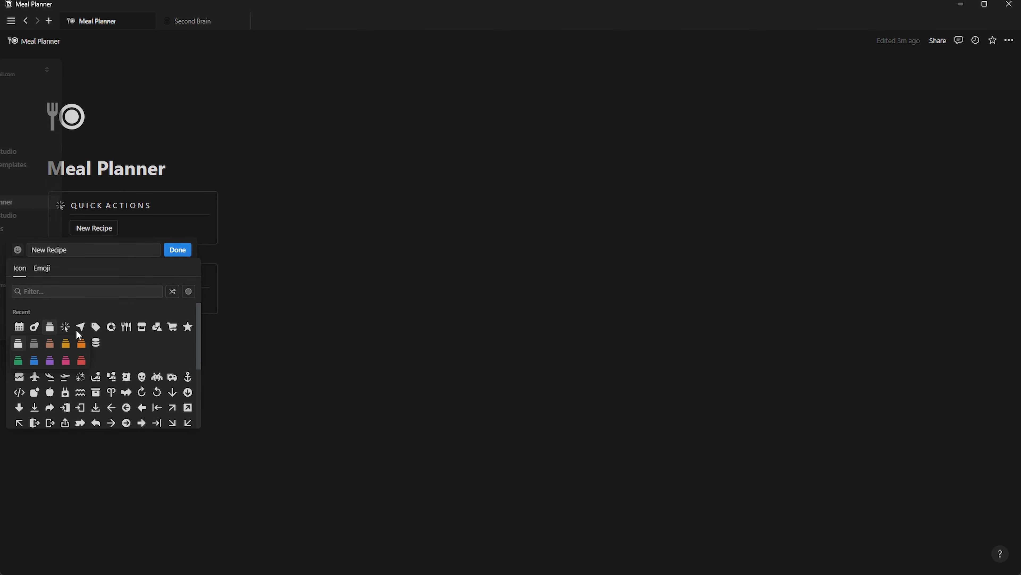
left_click(19, 342)
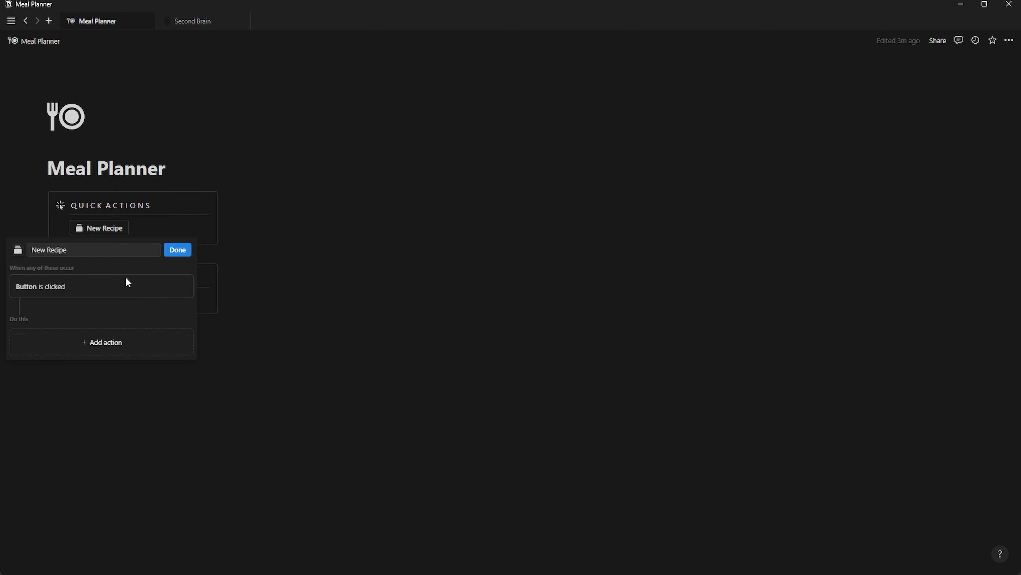
Add an "Add page to" action to the New Recipe button and open its database selection.
left_click(88, 342)
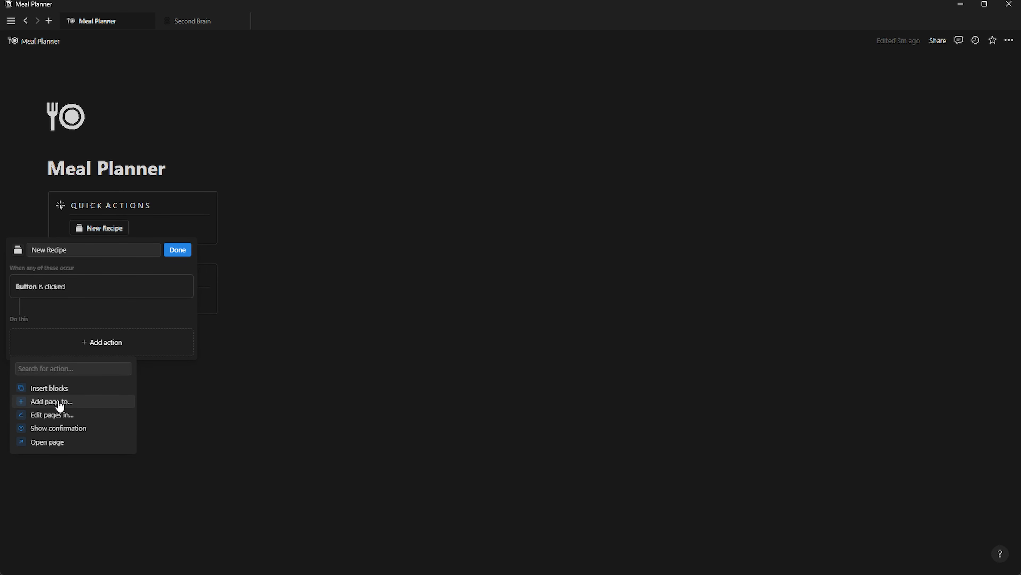
left_click(57, 401)
left_click(79, 342)
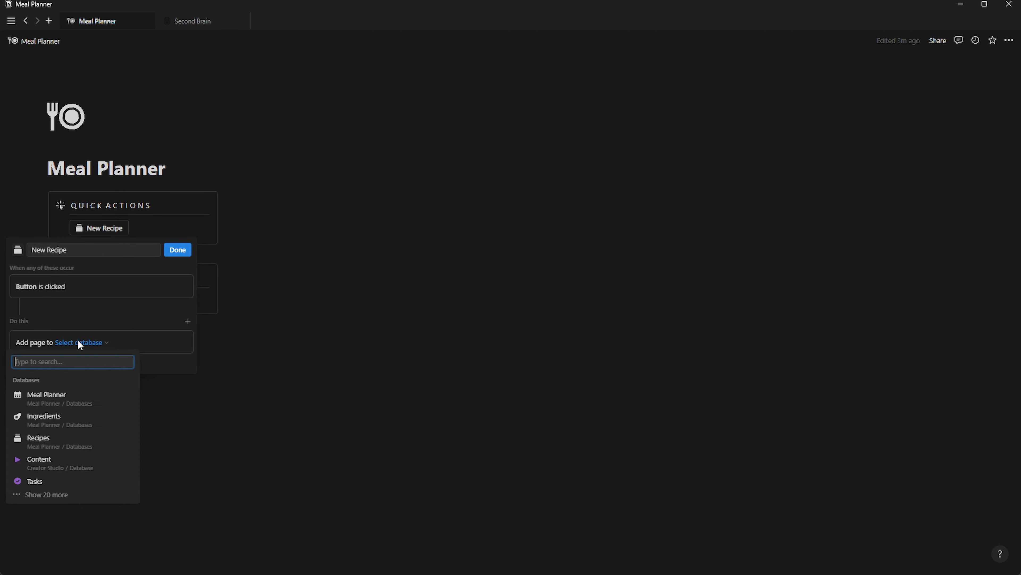